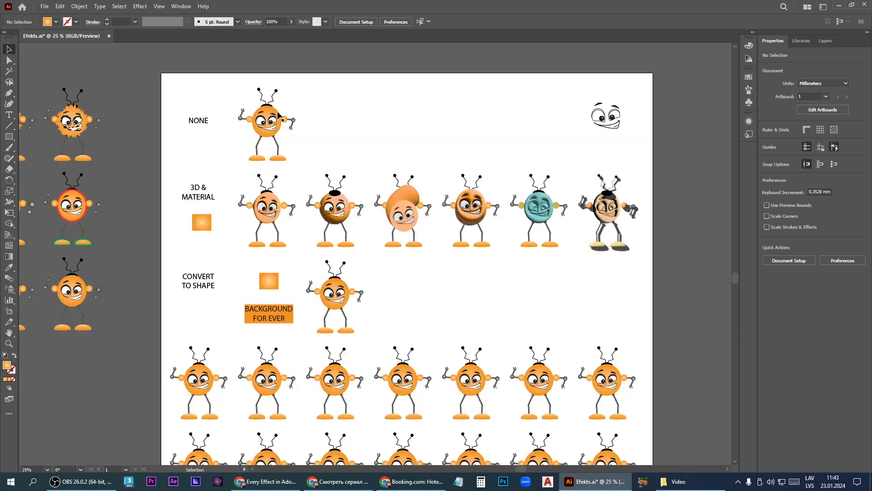
Step: Try moving the grouped face and body of the character beside NONE, and undo the move
click(268, 122)
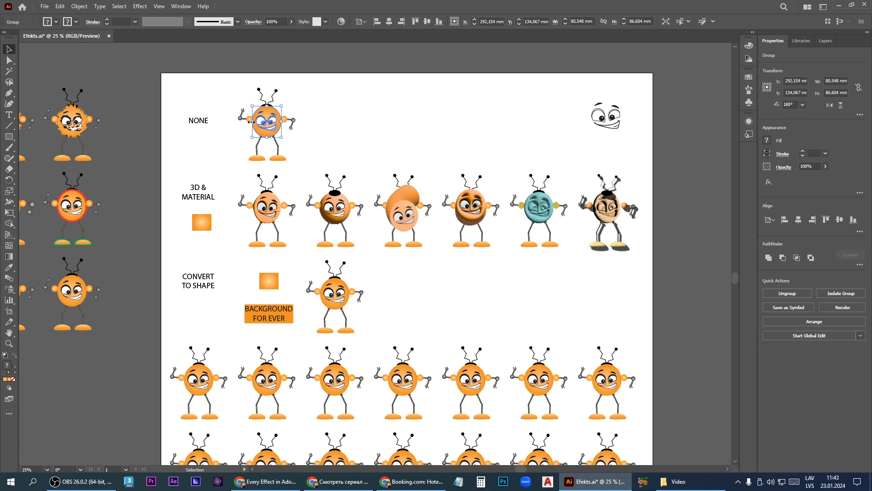
key(ctrl+1)
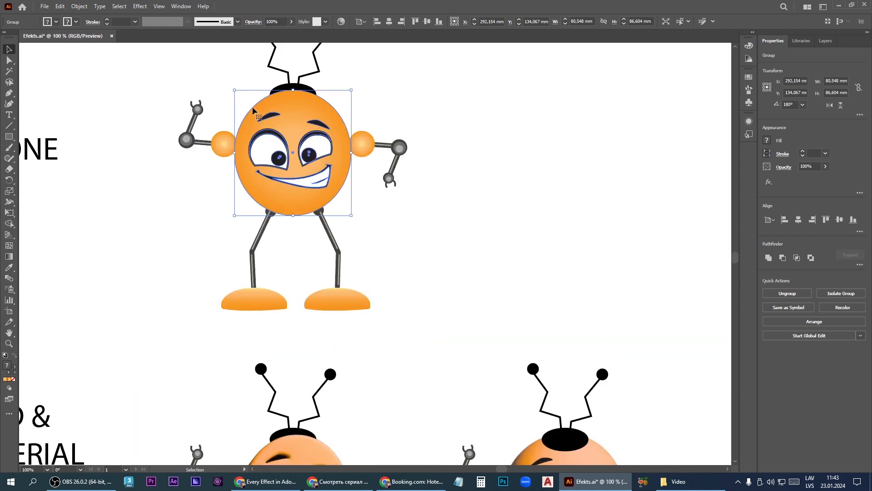
scroll(302, 113, down, 2)
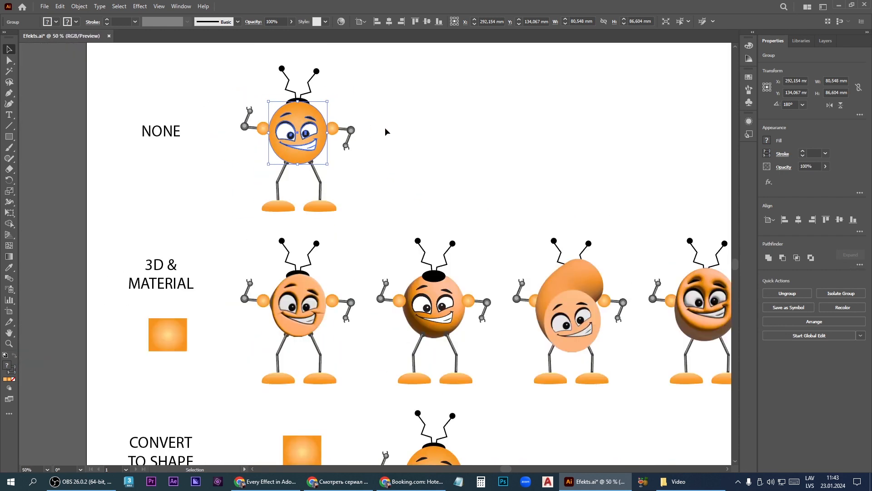
scroll(385, 132, down, 2)
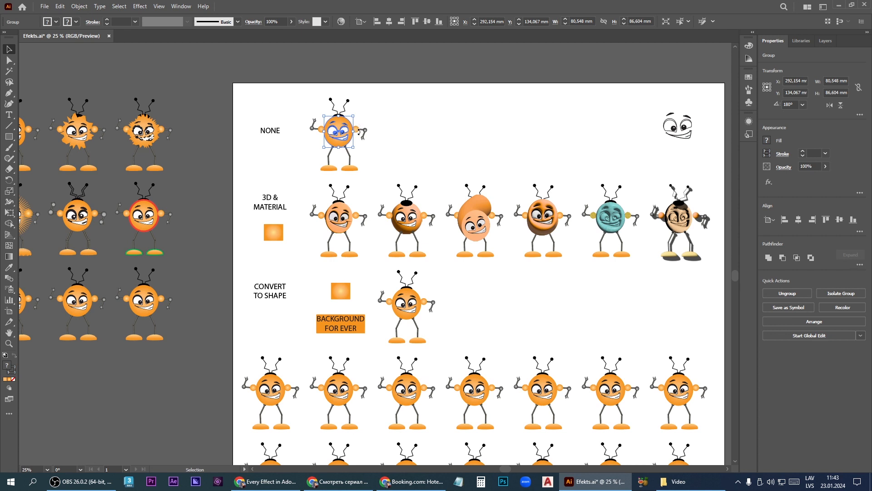
scroll(359, 132, up, 3)
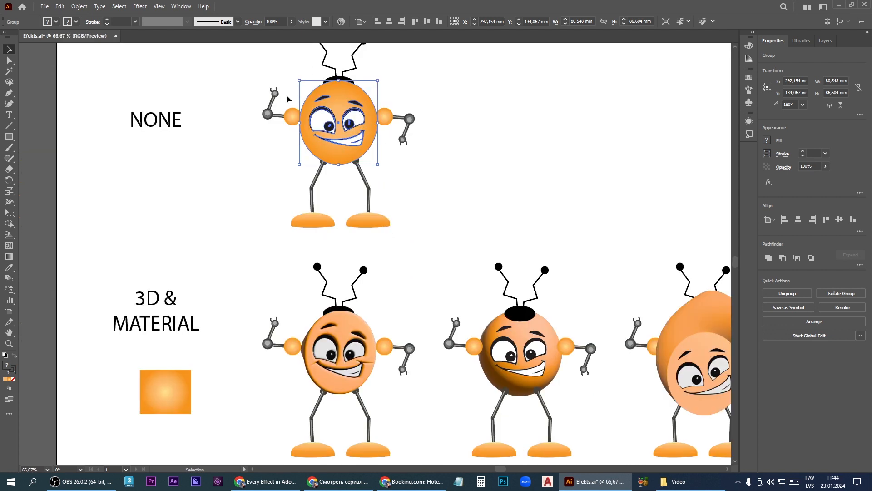
drag(353, 123, 396, 138)
key(ctrl+z)
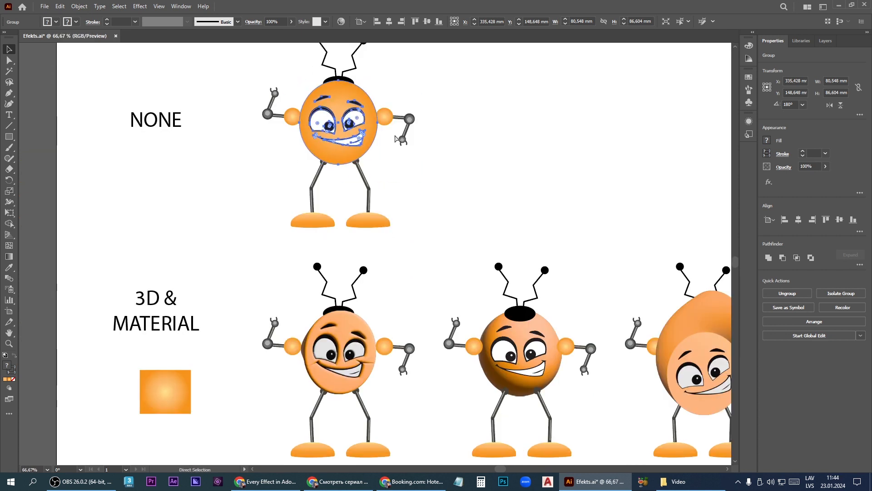
Step: Examine the sample characters with applied effects beside the artboard and the labelled effect rows on the artboard
click(427, 168)
scroll(399, 159, down, 3)
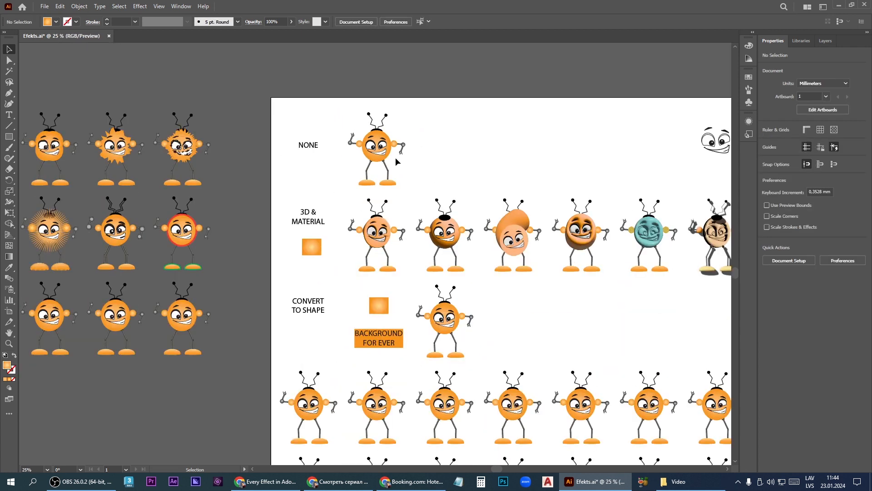
scroll(407, 158, down, 1)
scroll(318, 190, left, 5)
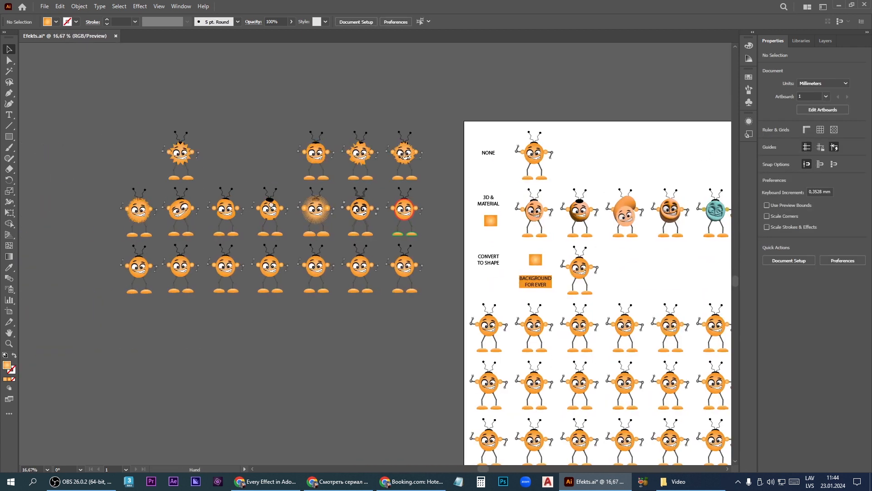
scroll(285, 197, up, 1)
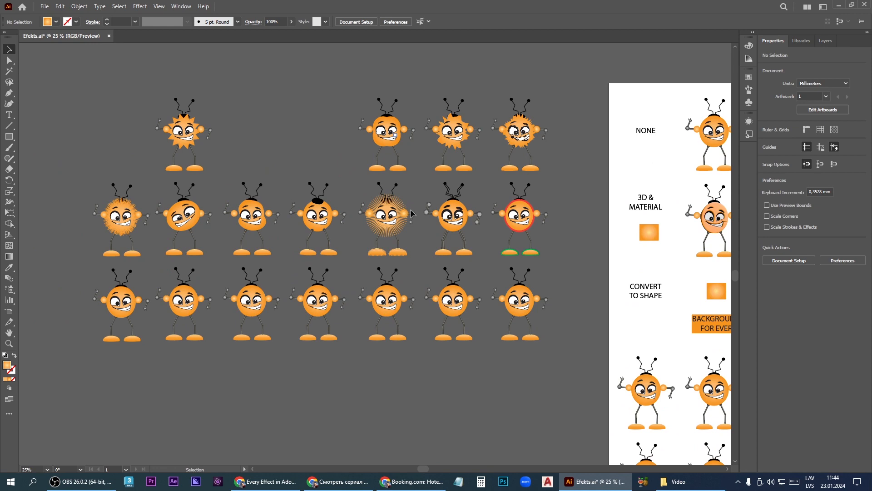
scroll(234, 220, up, 3)
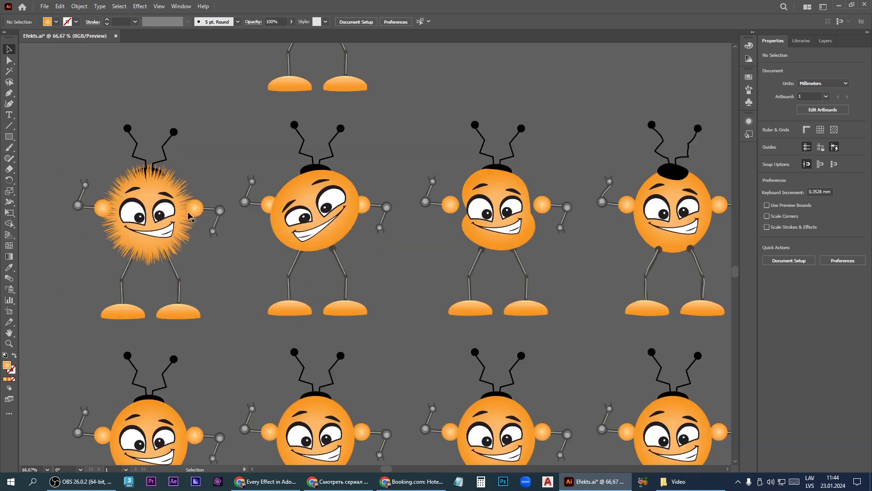
scroll(218, 211, down, 4)
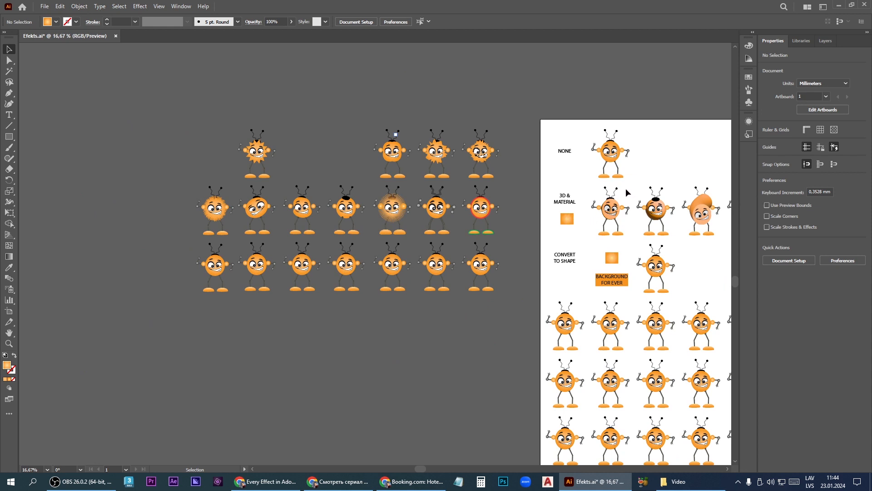
scroll(626, 188, right, 5)
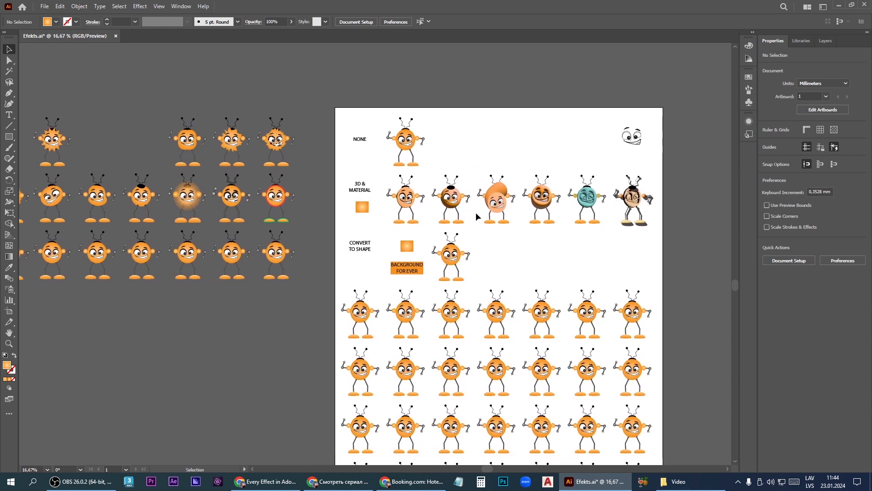
scroll(383, 132, up, 1)
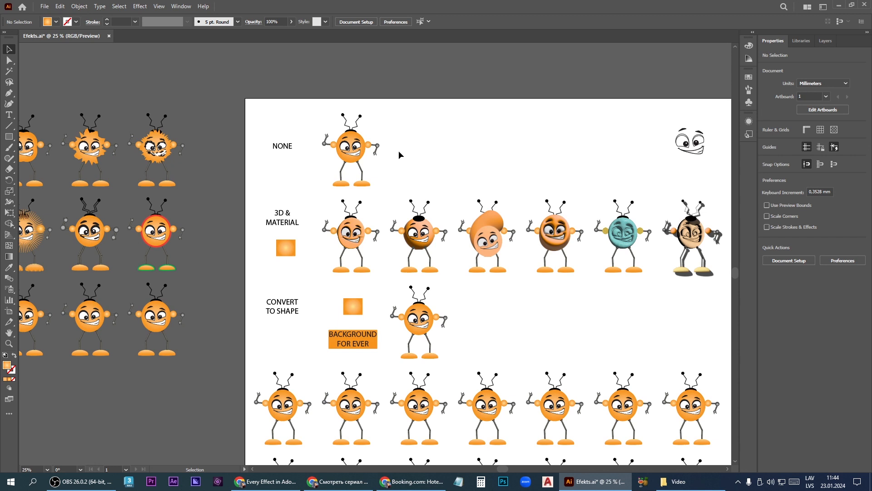
Step: Select the body of the character beside NONE and look through the available effects, including 3D and Materials
drag(435, 179, 390, 145)
click(768, 183)
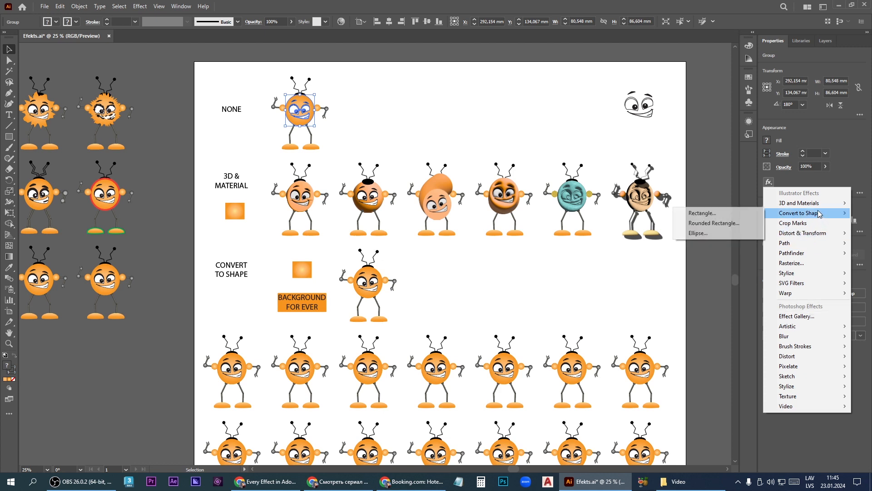
mouse_move(815, 203)
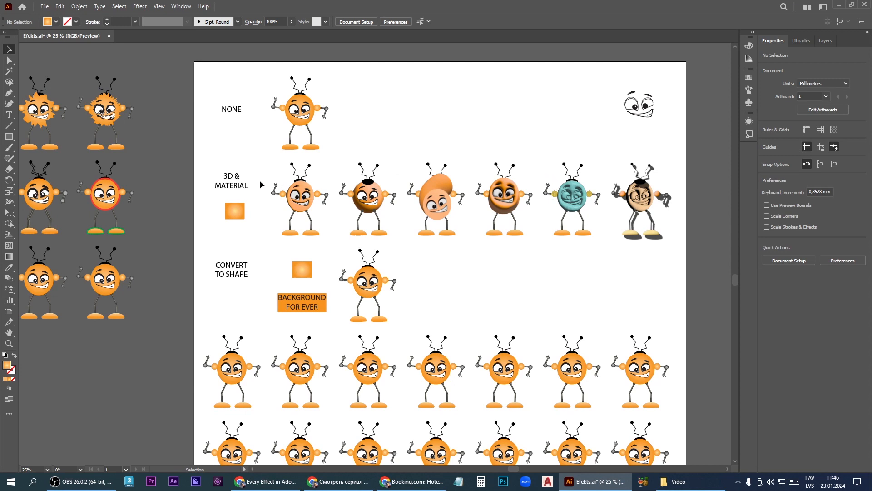
Step: Open the 3D and Materials effect on the third character's body in the 3D & MATERIAL row and switch its 3D type to Plane
click(435, 196)
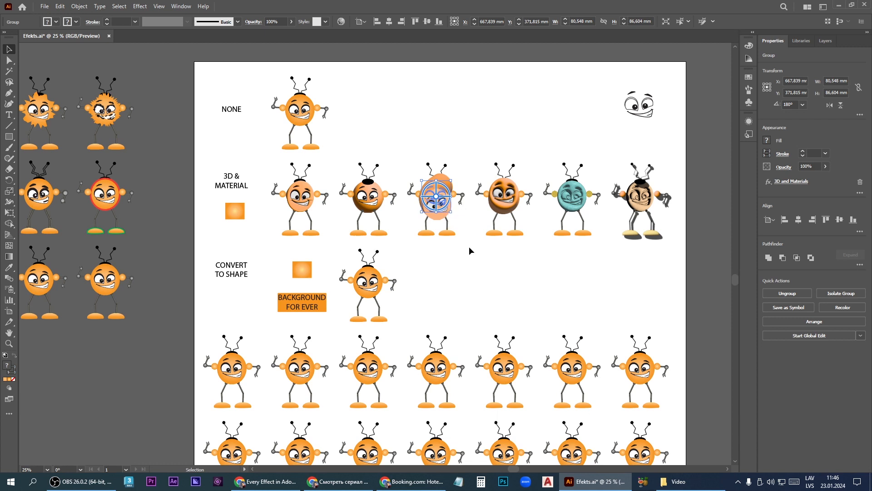
drag(438, 194, 406, 143)
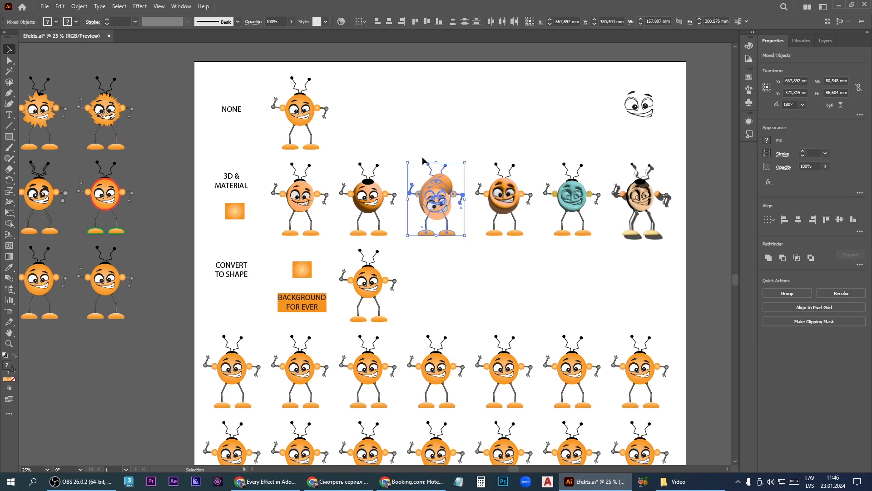
click(483, 145)
click(439, 207)
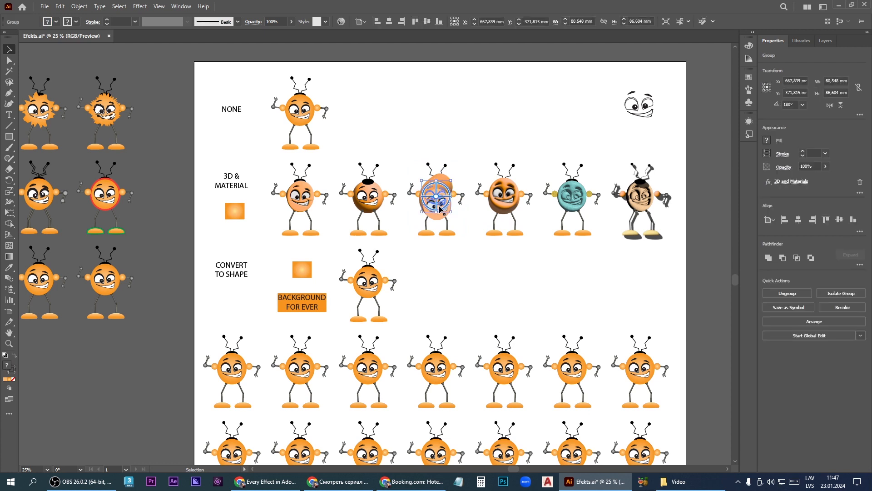
click(789, 182)
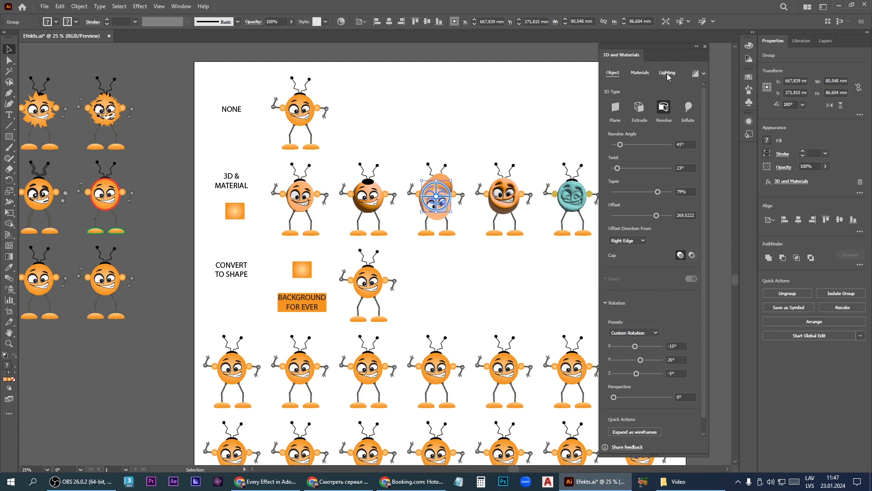
click(616, 109)
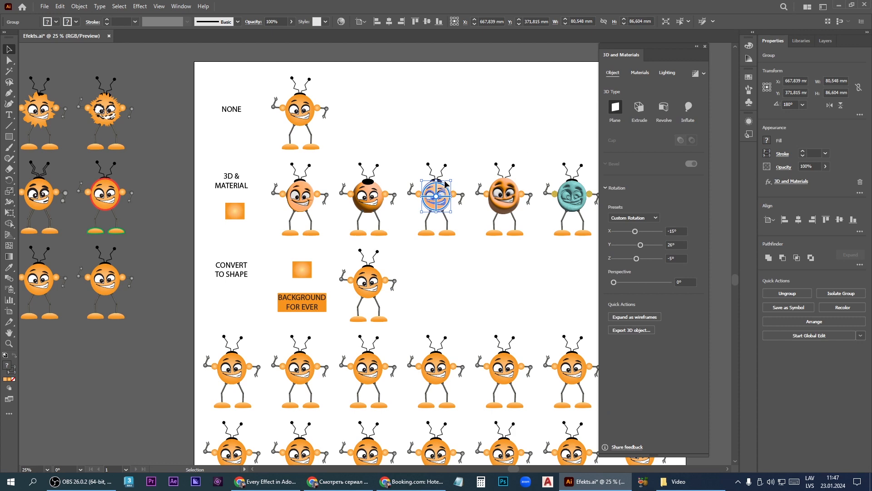
scroll(448, 191, up, 4)
scroll(449, 195, down, 1)
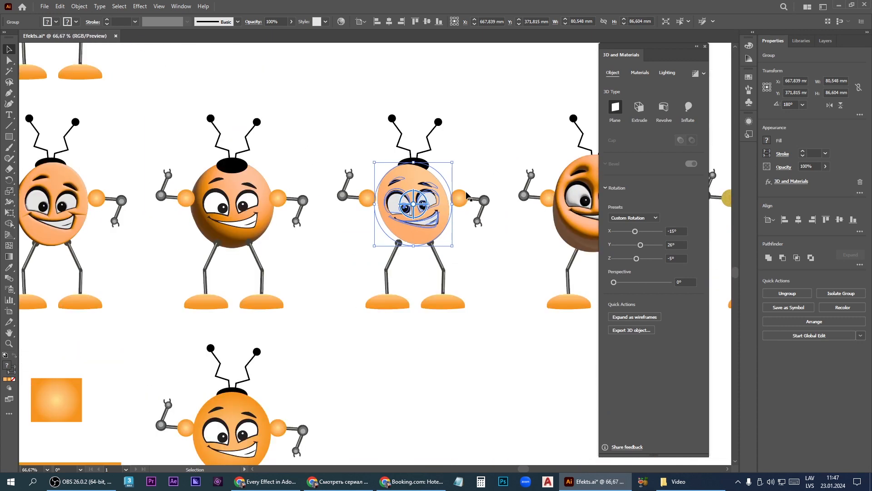
Step: Change the body's 3D type to Extrude with a depth of about 103.7 mm and a 20° twist
click(640, 109)
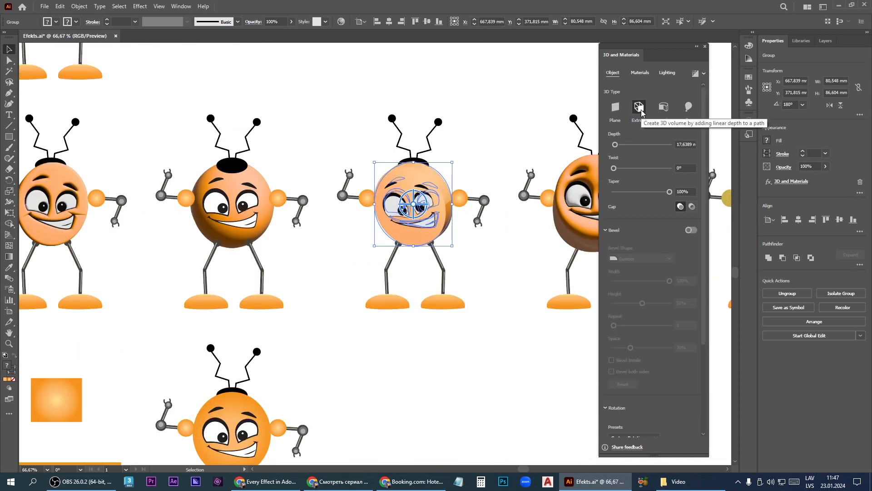
drag(615, 144, 617, 169)
click(615, 169)
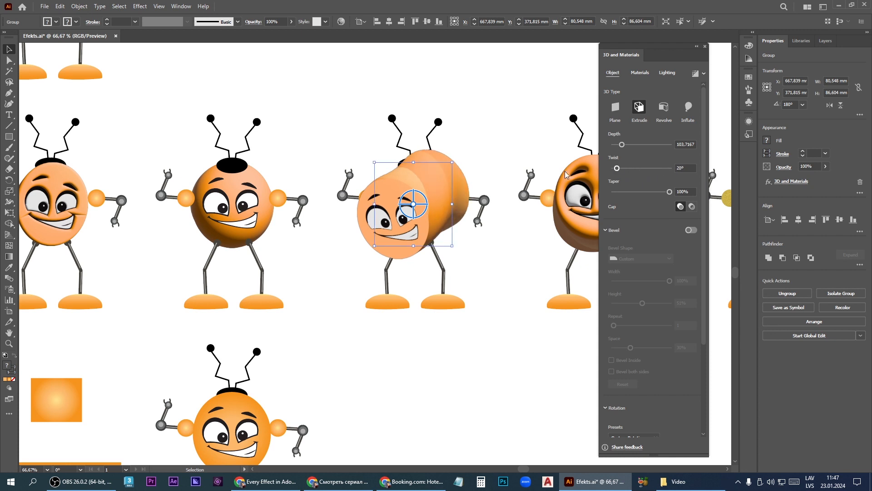
Step: Extrude the orange rectangle below the 3D & MATERIAL label with about 103 mm depth, 342° twist and 56% taper
scroll(501, 199, down, 2)
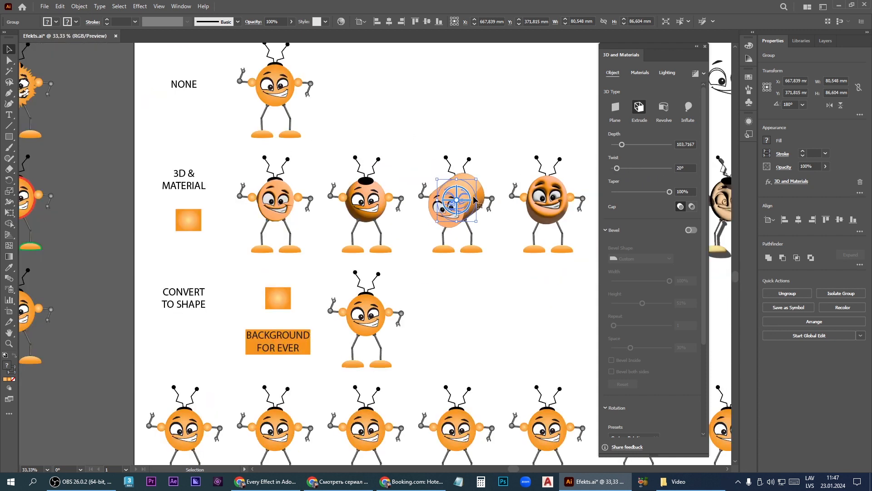
click(186, 221)
click(639, 108)
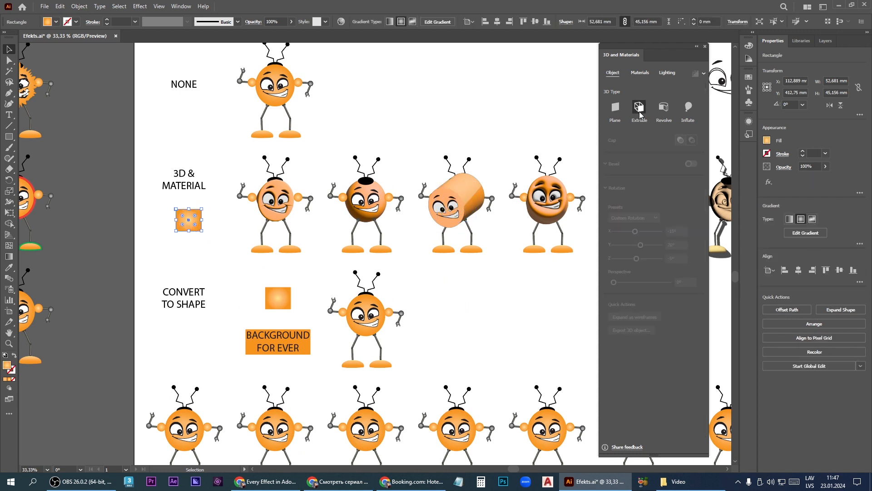
drag(619, 149, 644, 191)
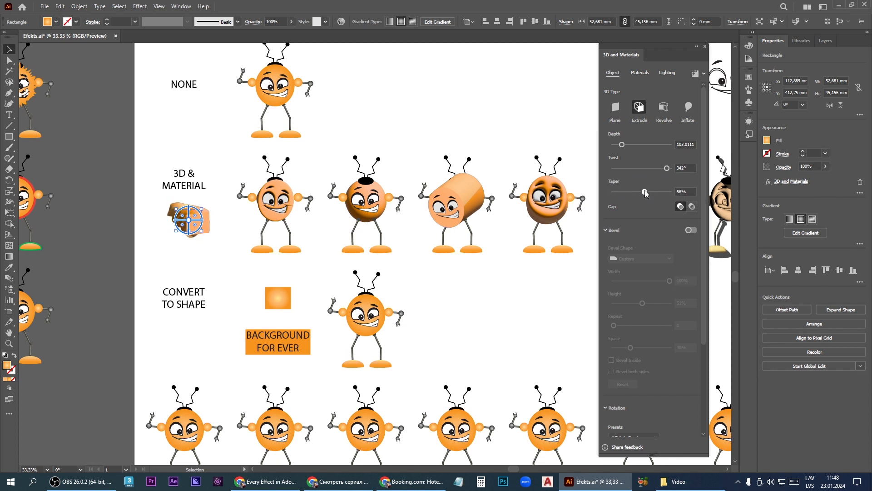
Step: Set the third character's body extrusion to 89% taper and about 34.9 mm depth, and turn on its bevel
mouse_move(669, 192)
mouse_down()
mouse_move(636, 193)
mouse_move(664, 195)
mouse_up()
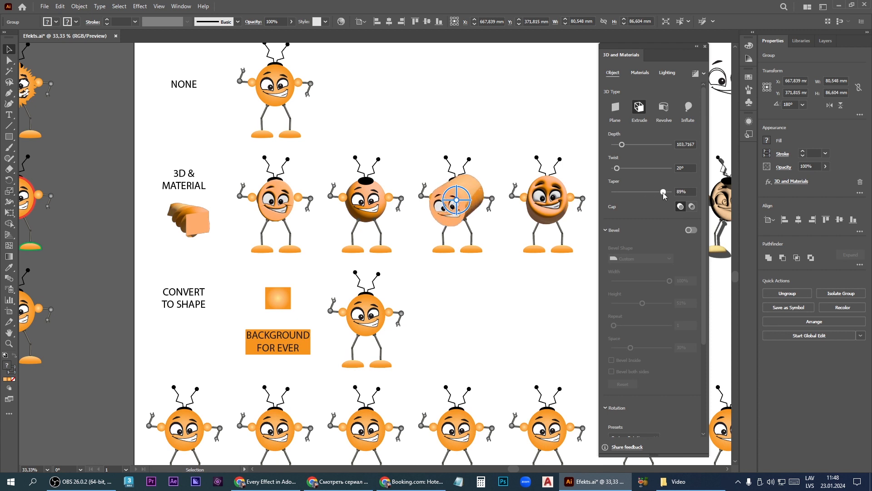
drag(622, 145, 617, 146)
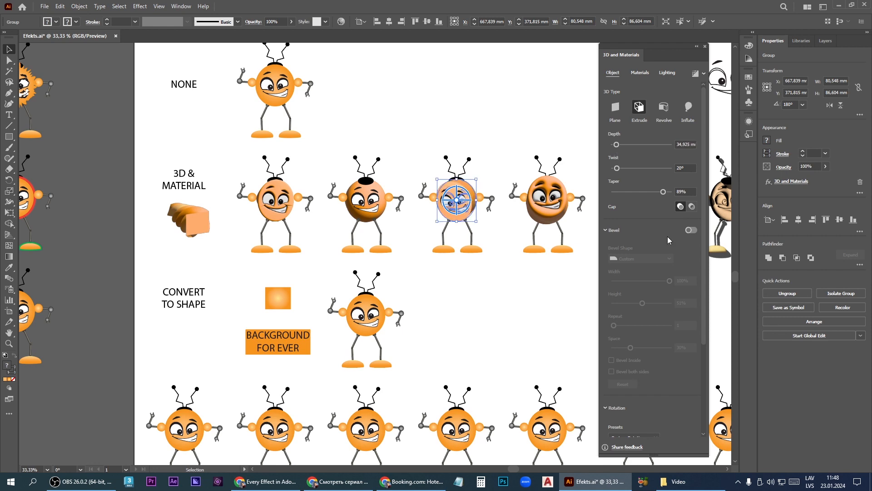
click(692, 231)
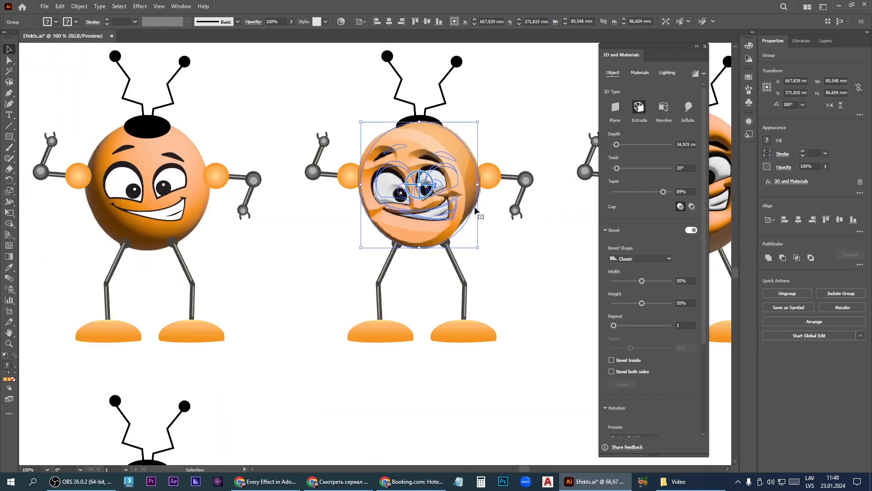
scroll(455, 200, up, 4)
scroll(433, 157, down, 1)
scroll(481, 103, up, 1)
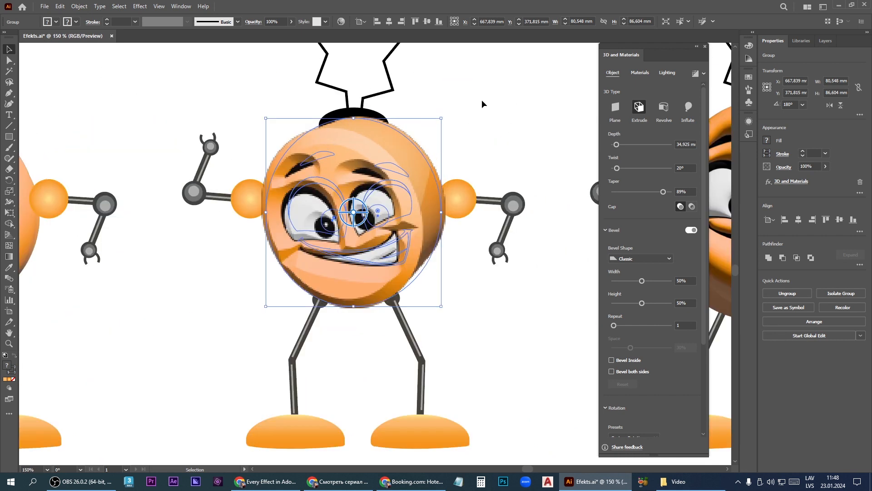
Step: Compare the Round and Convex bevel shapes, keep Round, and set the bevel width to 43% and height to 35%
click(633, 258)
click(631, 277)
click(636, 259)
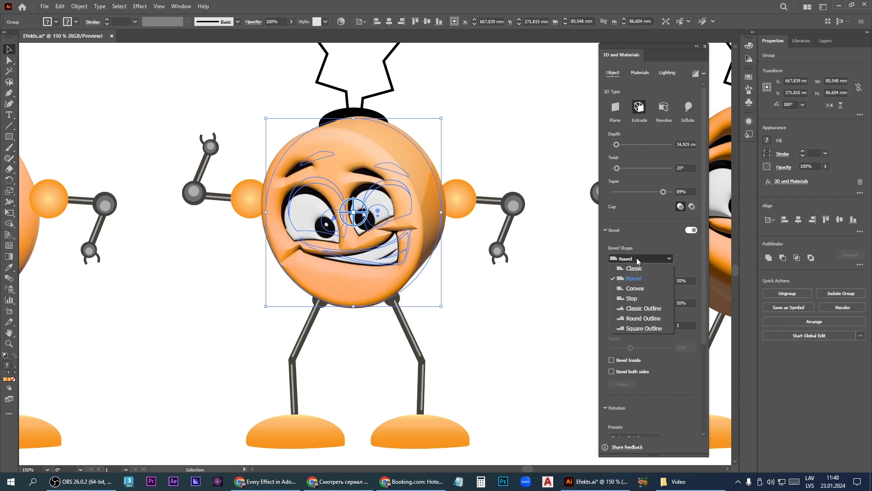
click(636, 288)
click(642, 260)
click(636, 278)
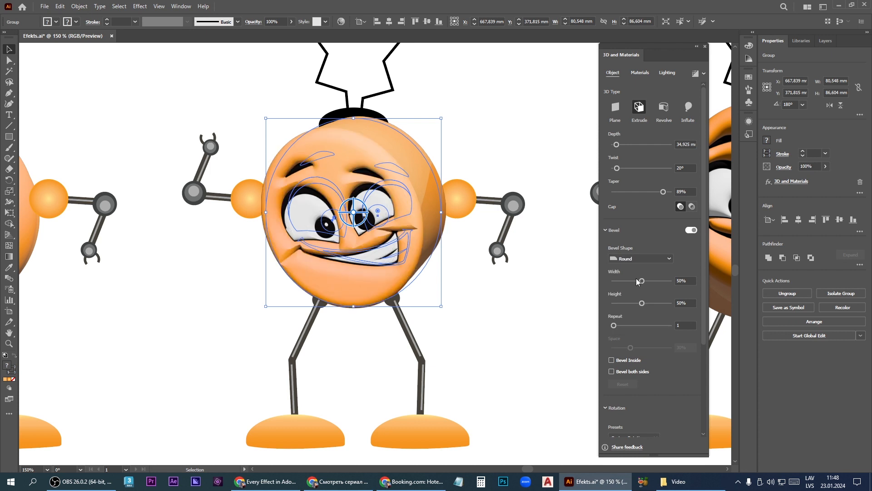
drag(642, 281, 633, 300)
Step: Rotate the extruded body to -1° on X, -19° on Y and -2° on Z
scroll(634, 336, down, 3)
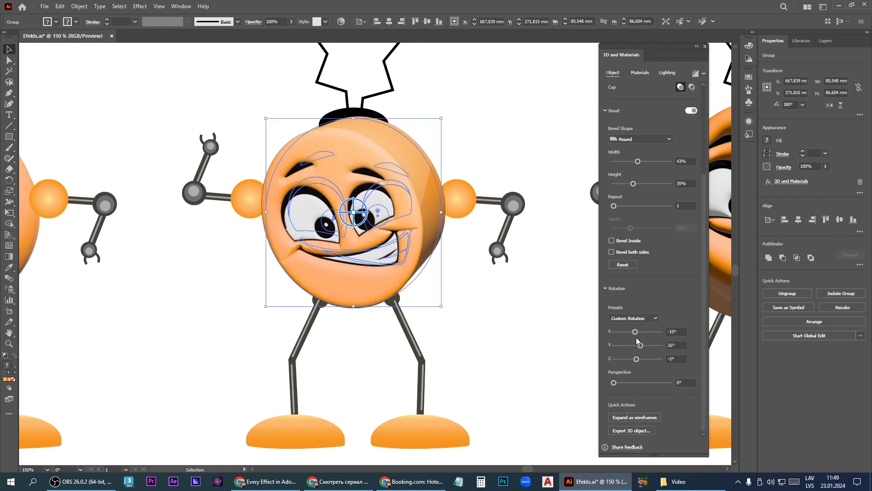
drag(635, 334, 634, 335)
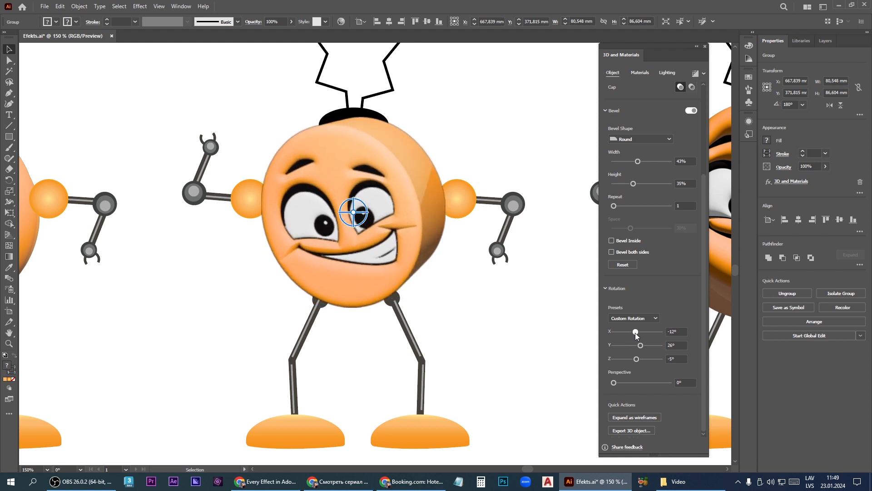
drag(636, 332, 598, 377)
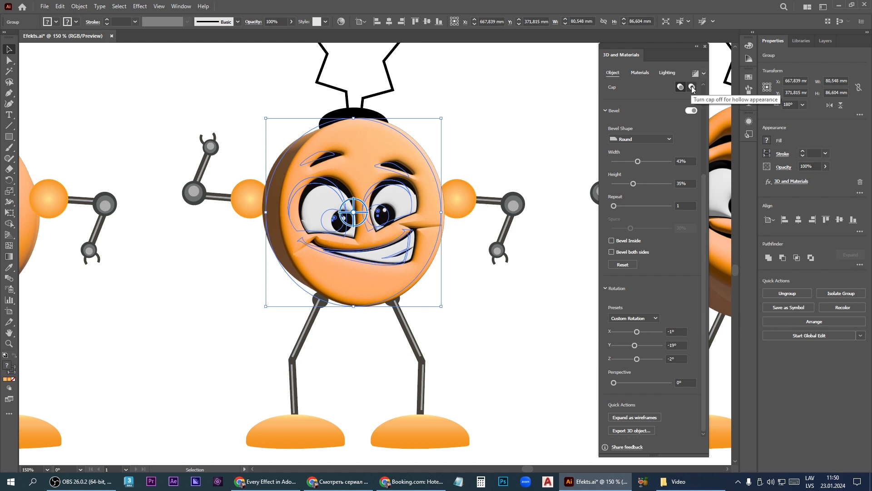
Step: Compare the hollow and solid caps on the third character's extruded body and keep the solid cap
scroll(692, 93, up, 4)
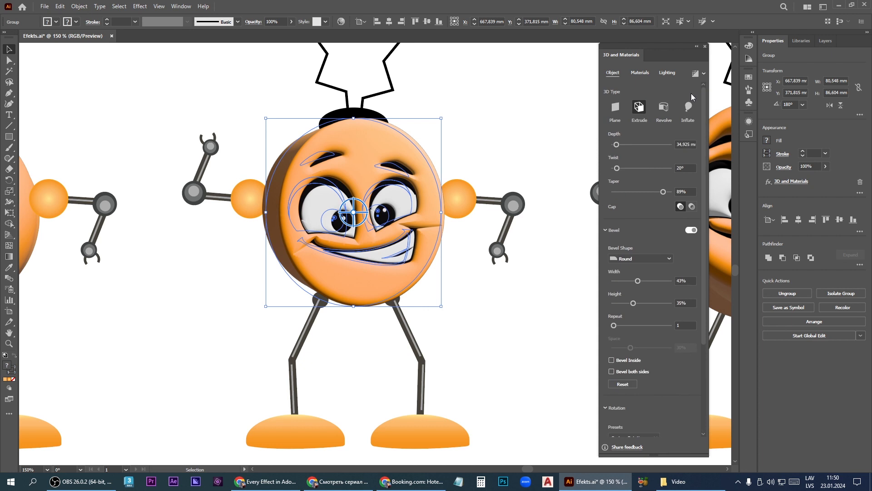
click(692, 207)
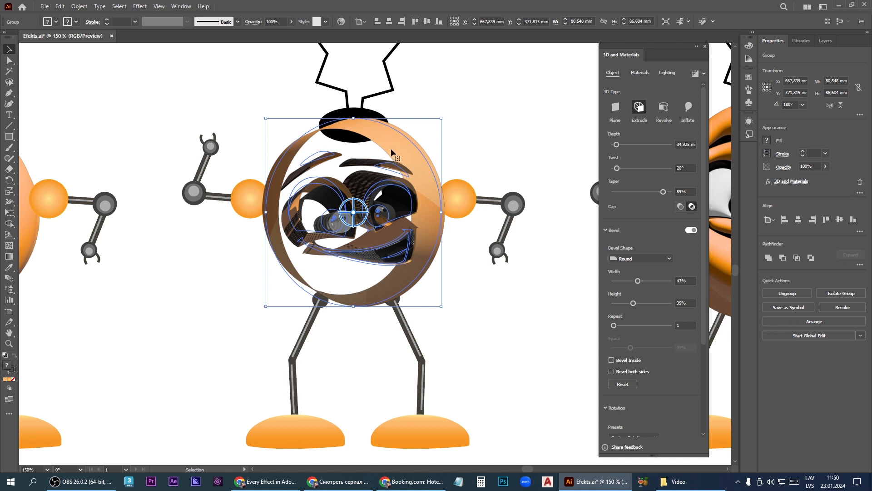
click(680, 207)
scroll(589, 206, down, 4)
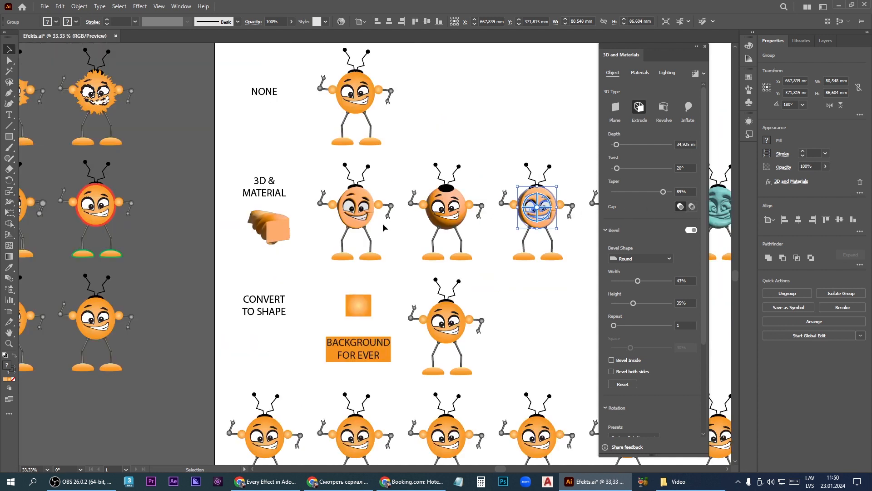
Step: Give the extruded rectangle below the 3D & MATERIAL label a hollow cap, about 11.3 mm depth, 0° twist and 100% taper
click(271, 233)
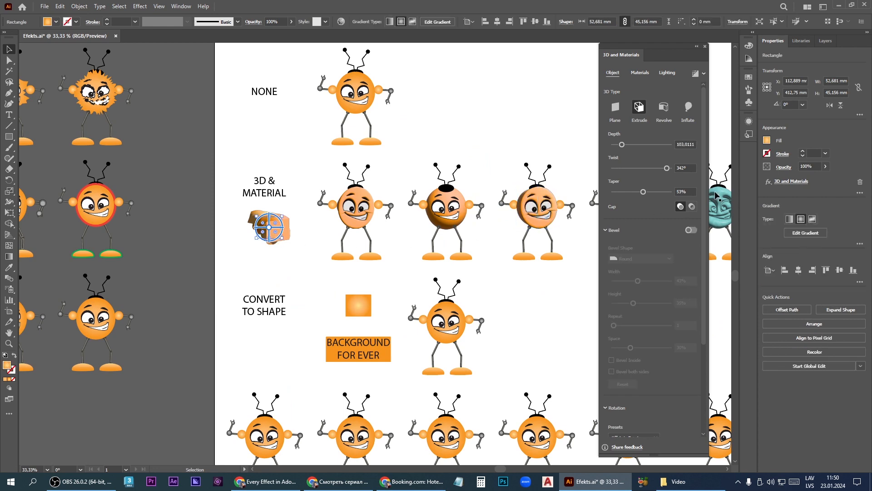
click(692, 207)
scroll(263, 231, up, 4)
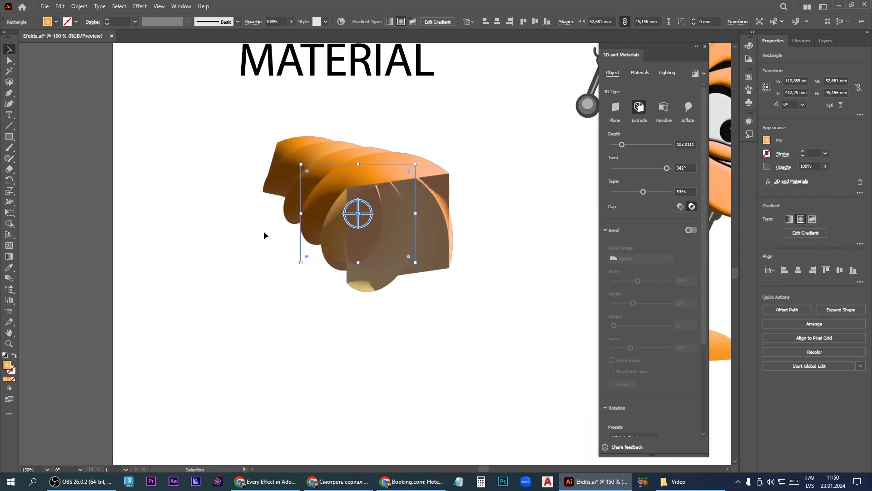
scroll(263, 230, down, 1)
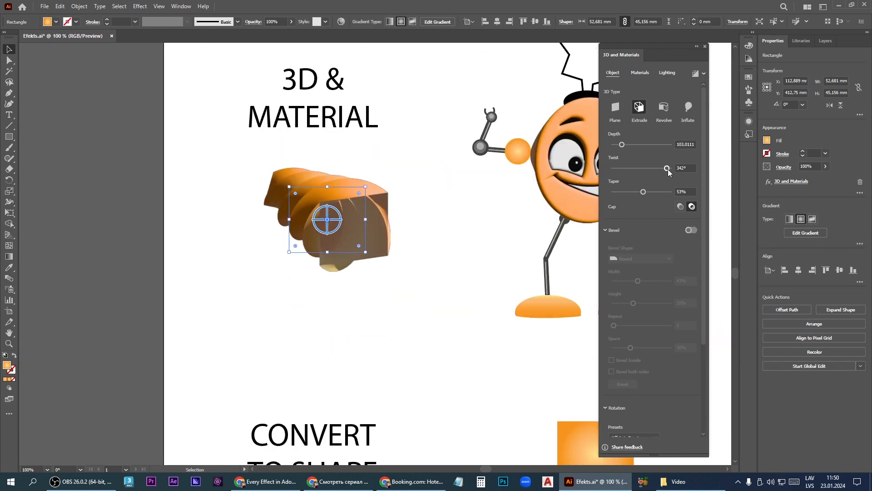
drag(666, 168, 614, 146)
drag(642, 192, 672, 193)
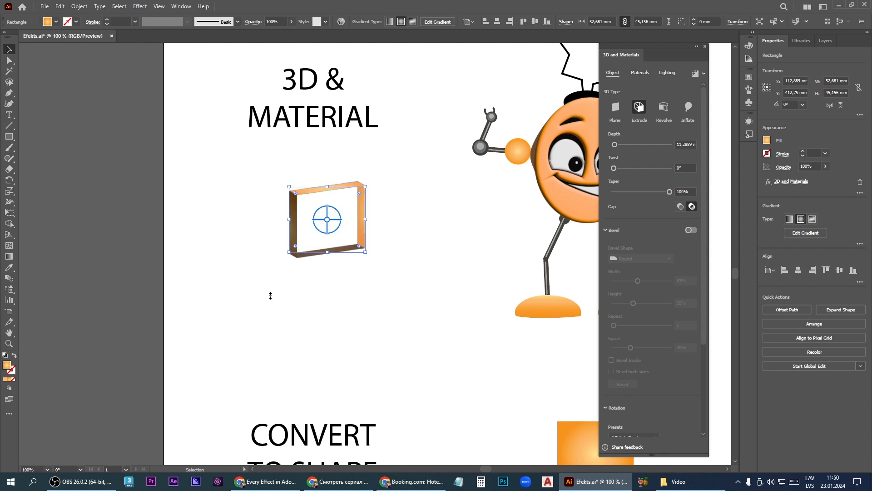
click(269, 295)
Step: Switch the third character's body to the Revolve type, try a 170° revolve angle and reduce it to 9°
alt+scroll(250, 282, down, 3)
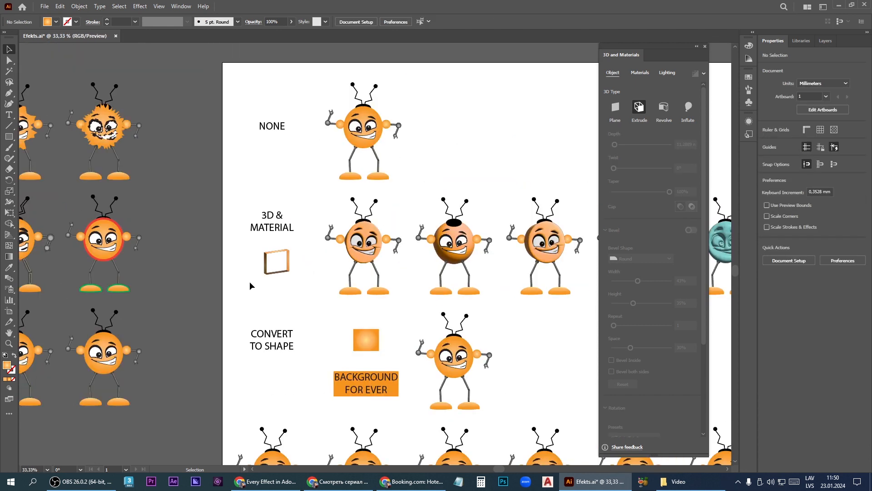
alt+scroll(265, 277, down, 2)
alt+scroll(490, 273, up, 2)
click(320, 250)
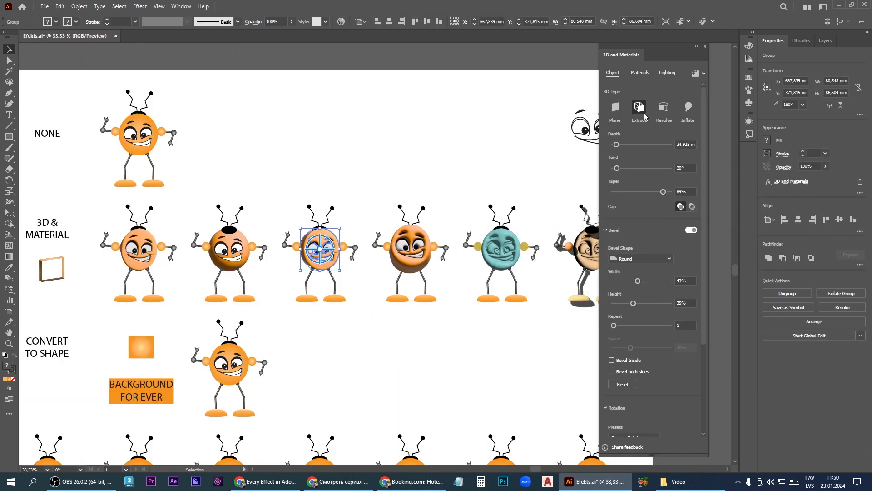
click(670, 110)
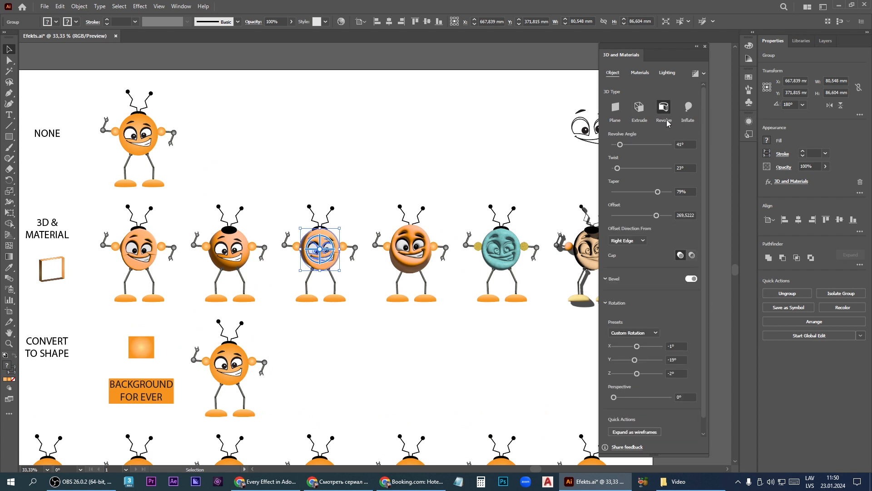
alt+scroll(335, 250, up, 1)
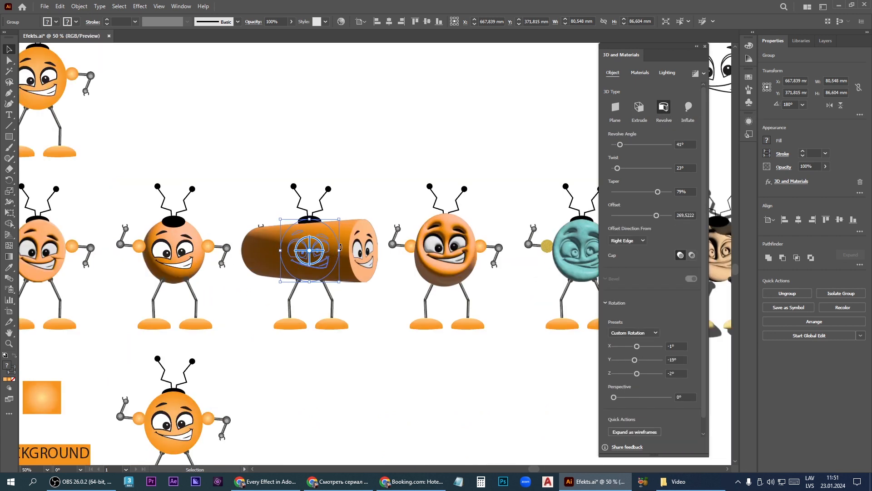
click(621, 145)
click(640, 144)
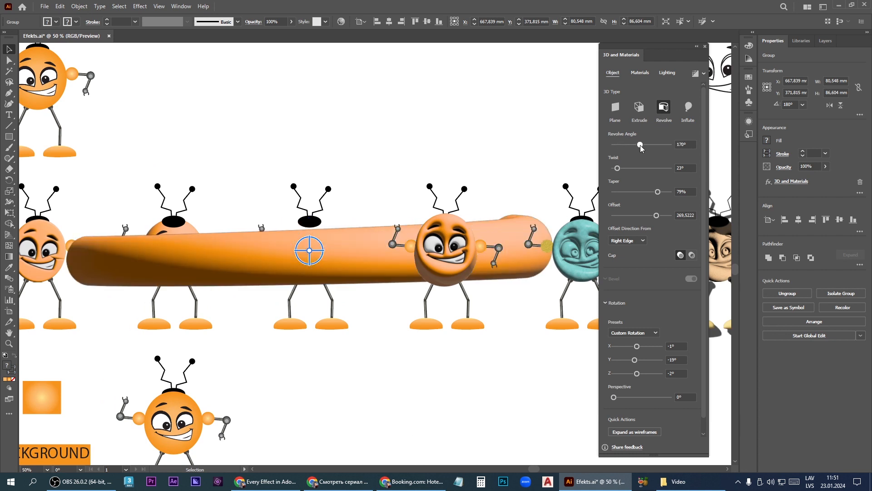
click(615, 145)
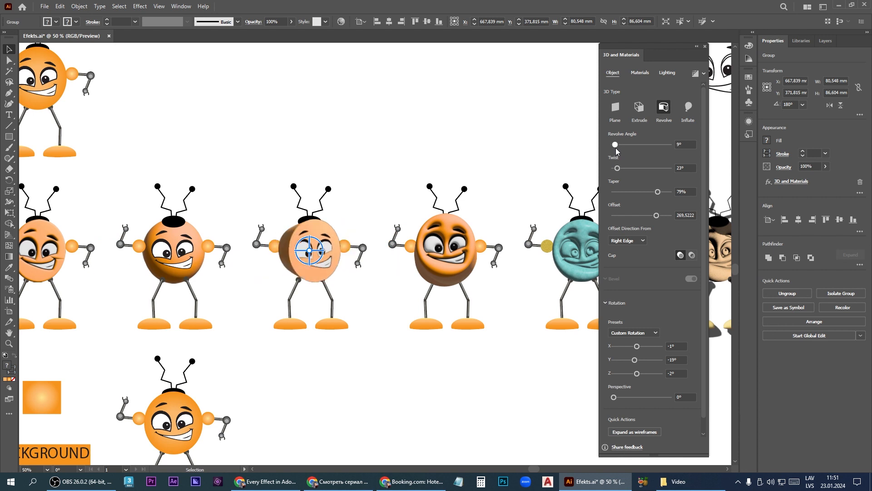
Step: Set the revolved body's twist to 73°, taper to 47% and offset to about 292.5 mm
click(625, 169)
click(632, 192)
drag(631, 194, 622, 194)
click(639, 192)
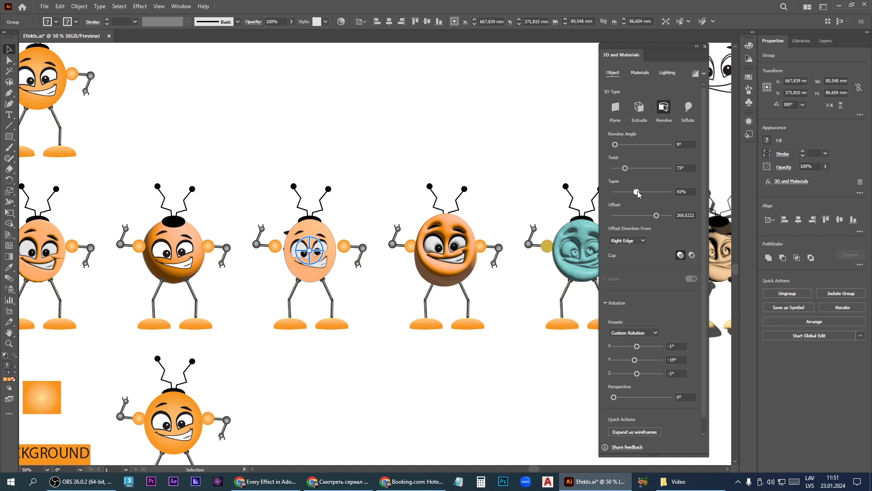
drag(656, 216, 660, 215)
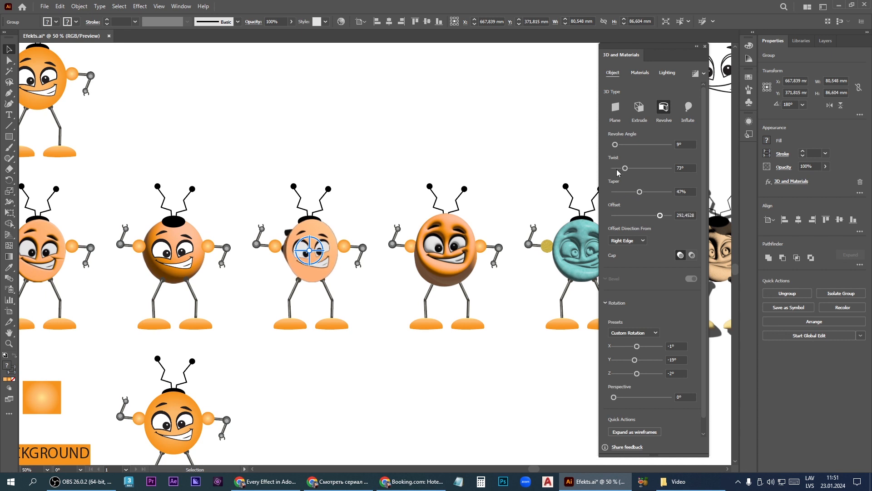
Step: Inflate the third character's body with about 51.5 mm depth, 53° twist and 13% taper
click(689, 108)
key(ctrl+plus)
key(ctrl+plus)
key(ctrl+plus)
drag(619, 145, 627, 144)
drag(617, 168, 621, 191)
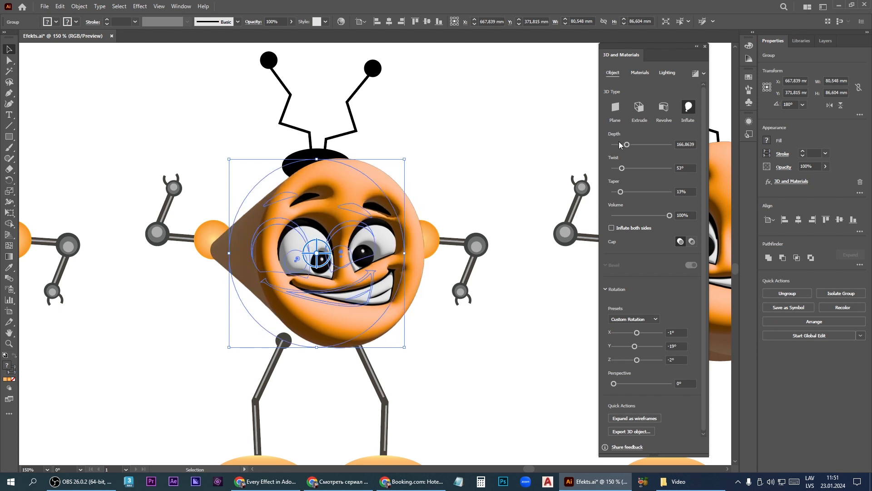
drag(627, 144, 618, 146)
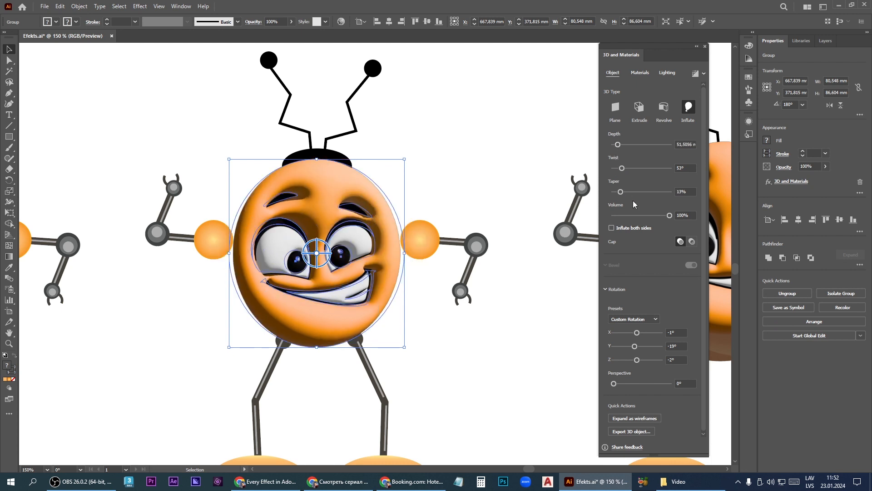
scroll(634, 201, down, 2)
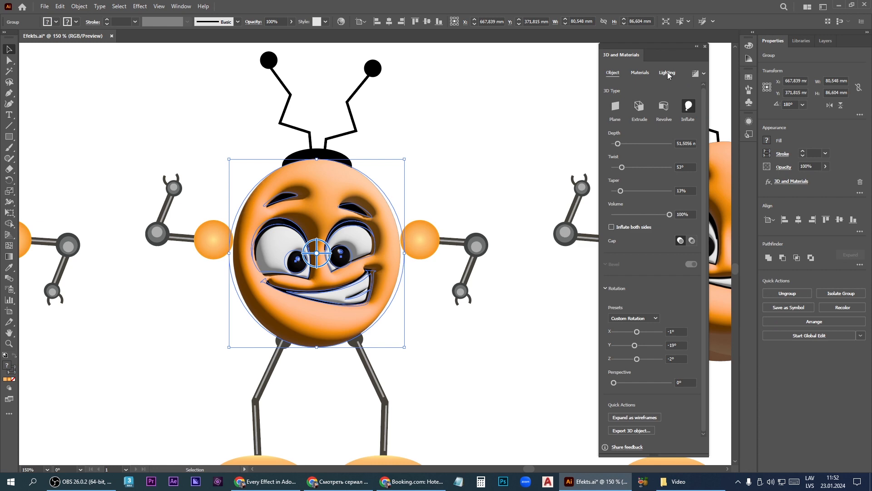
Step: Try the Gold Leaf Fold and Cardboard Paper materials on the teal character's body and settle on Larch Wood Varnished
click(667, 73)
scroll(292, 188, down, 4)
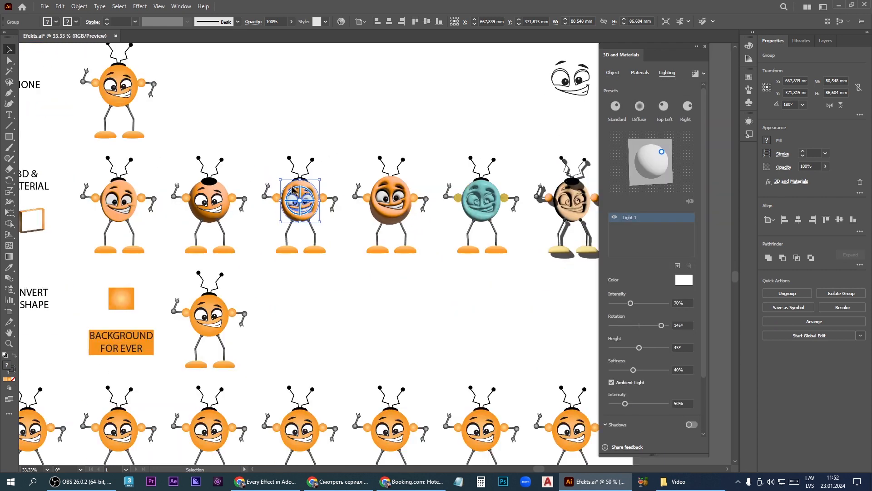
scroll(292, 188, down, 1)
scroll(496, 208, up, 4)
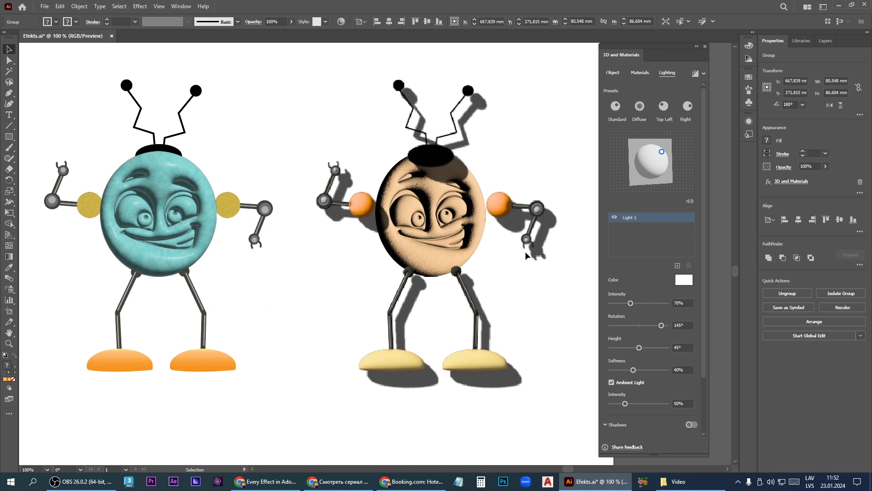
scroll(526, 252, down, 2)
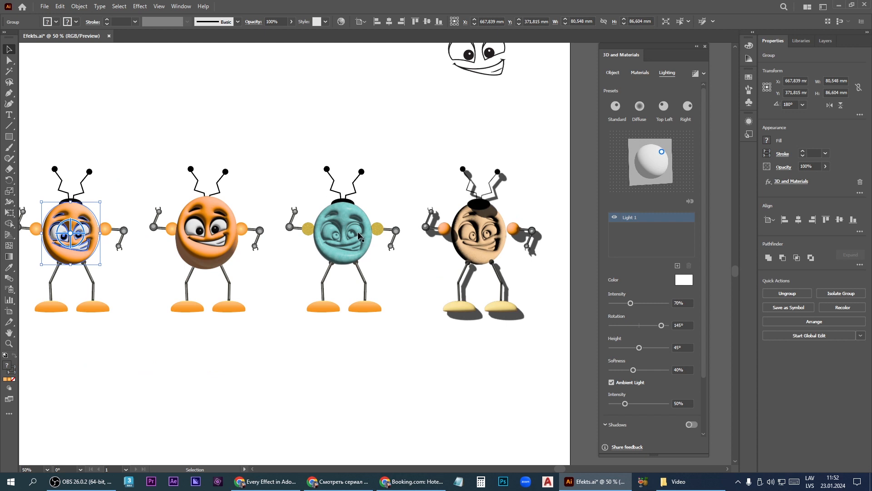
click(356, 220)
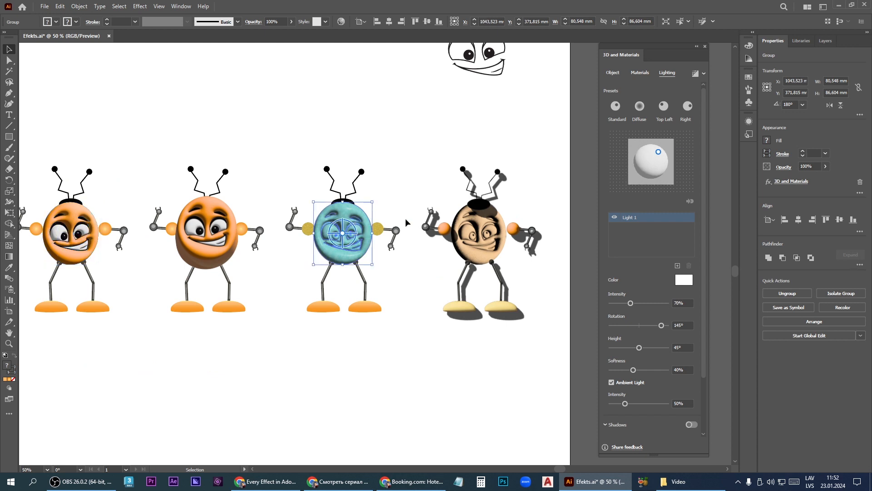
click(644, 74)
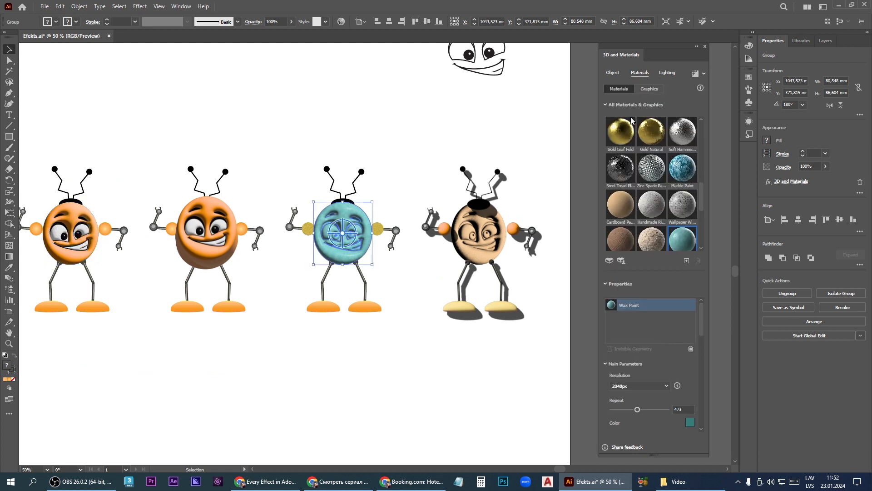
click(623, 132)
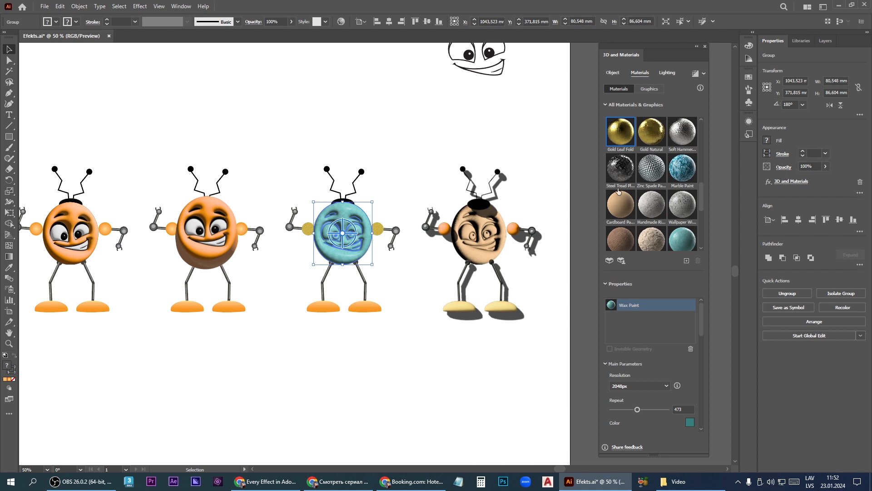
scroll(338, 217, up, 3)
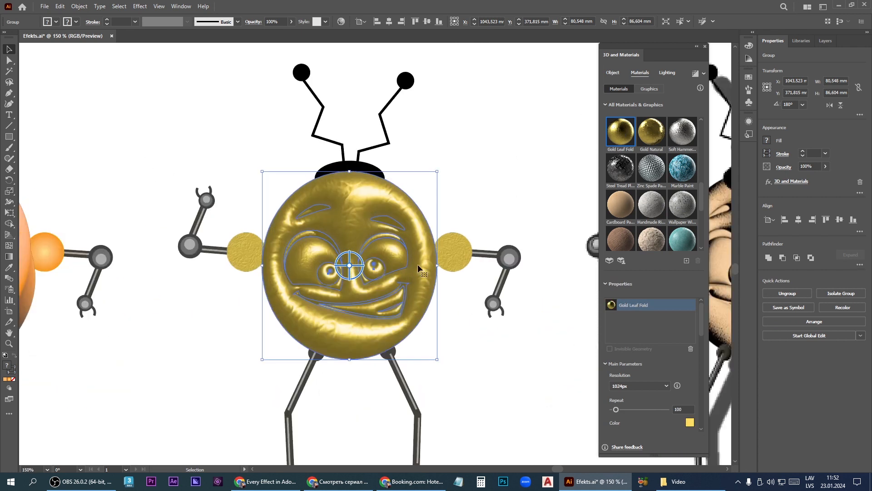
click(630, 208)
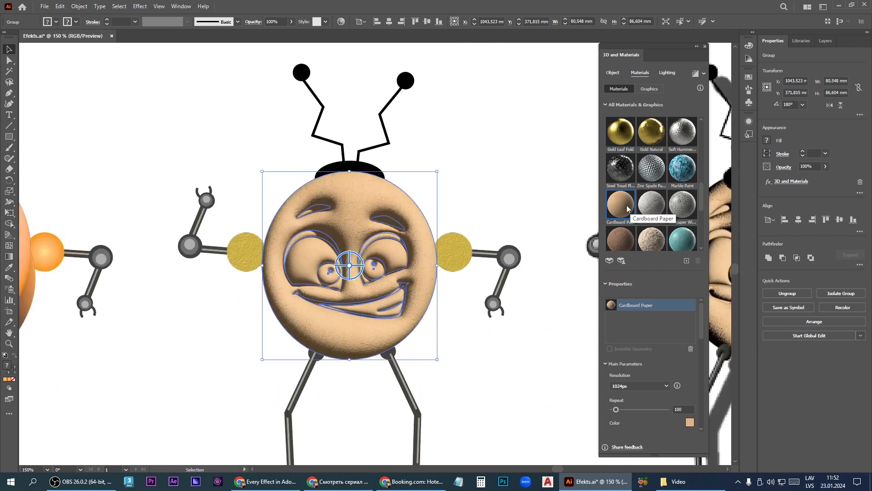
scroll(659, 192, down, 5)
click(655, 194)
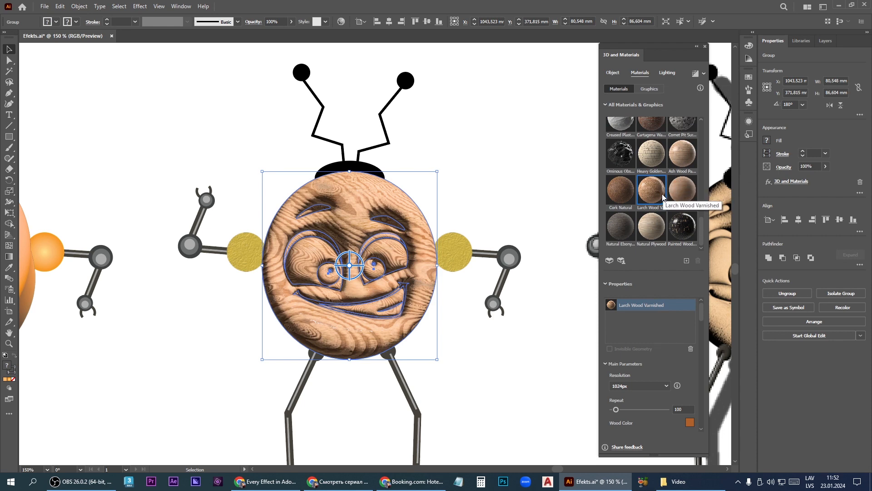
click(491, 337)
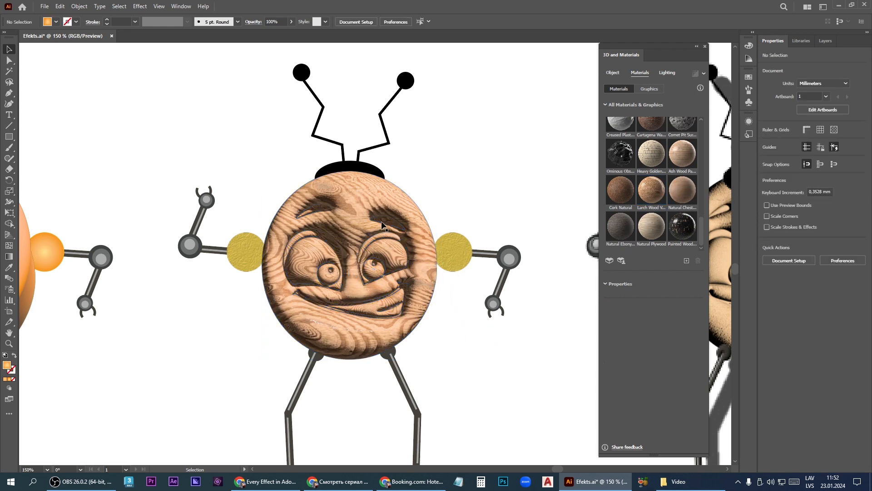
Step: Compare the Right and Top Left lighting presets on the wooden body and keep Top Left
scroll(372, 212, down, 2)
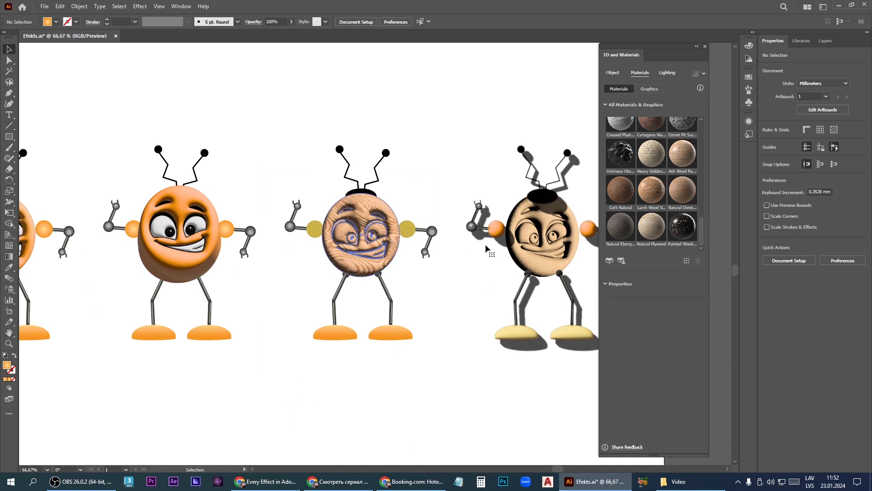
click(388, 234)
click(668, 72)
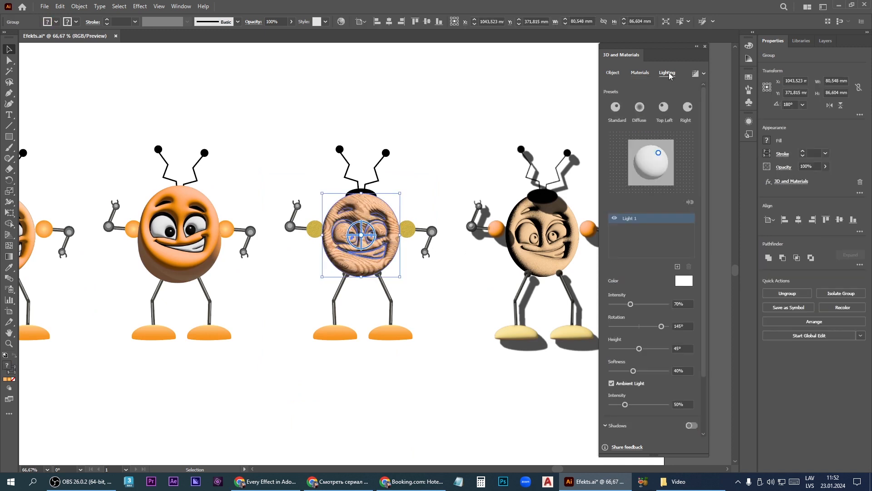
click(687, 108)
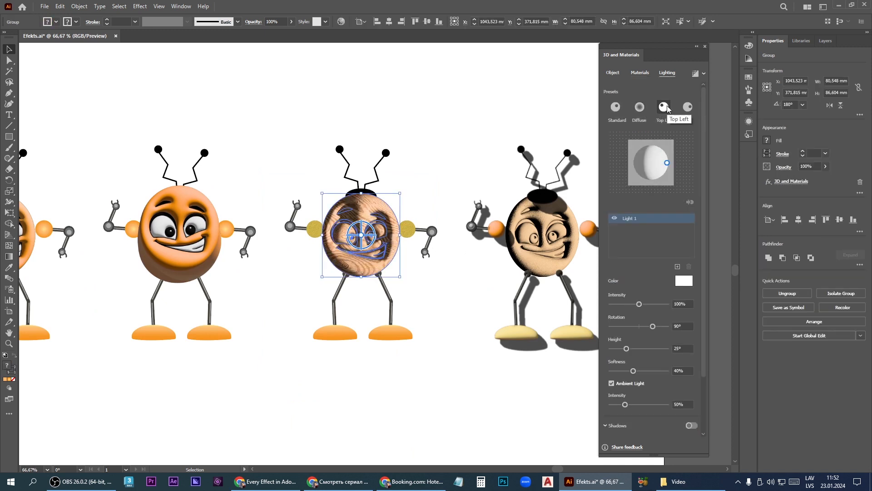
click(664, 107)
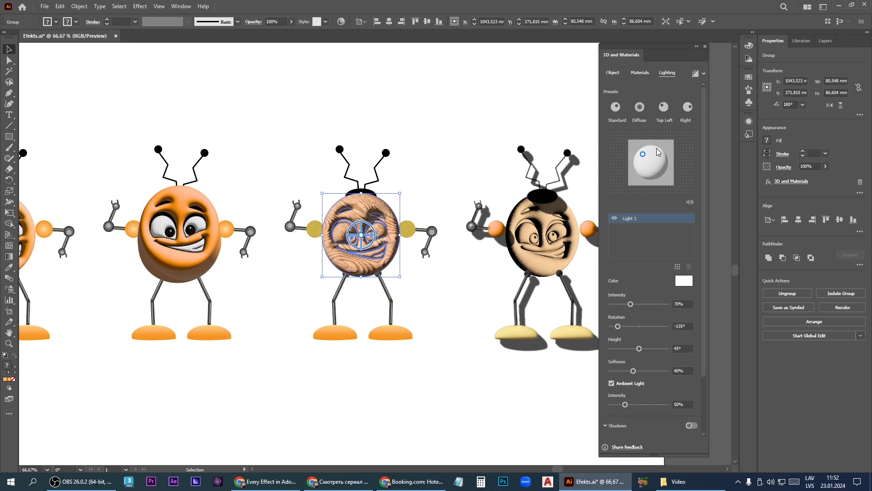
Step: Set the wooden body's light to 39% intensity, -161° rotation, 49° height and 42% softness, with 55% ambient light intensity
drag(642, 155, 641, 170)
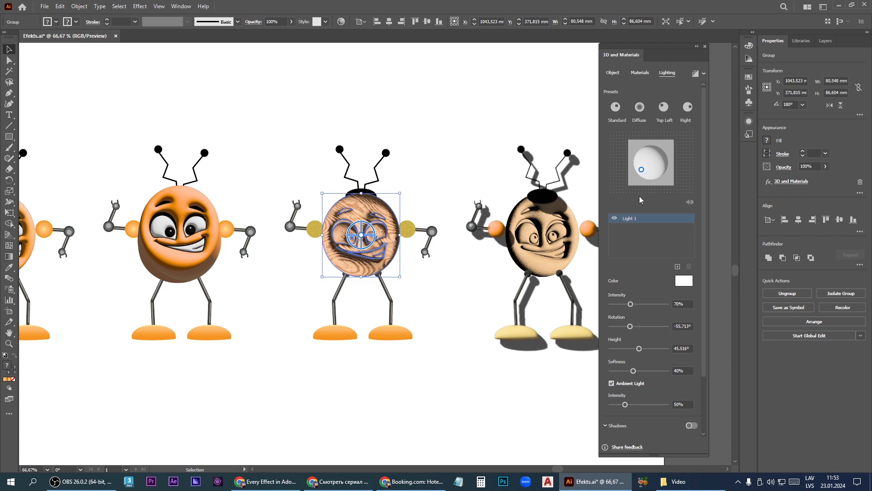
mouse_move(631, 304)
mouse_down()
mouse_move(660, 305)
mouse_move(621, 305)
mouse_move(639, 327)
mouse_move(614, 326)
mouse_move(633, 348)
mouse_move(619, 348)
mouse_move(641, 348)
mouse_move(639, 371)
mouse_move(655, 372)
mouse_move(621, 372)
mouse_move(657, 372)
mouse_move(634, 377)
mouse_move(656, 407)
mouse_move(671, 408)
mouse_move(609, 411)
mouse_move(626, 407)
mouse_up()
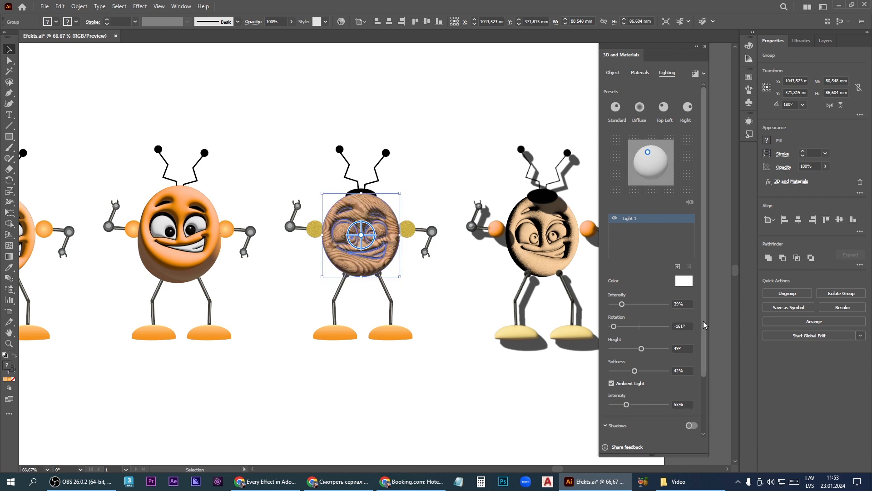
scroll(703, 321, down, 3)
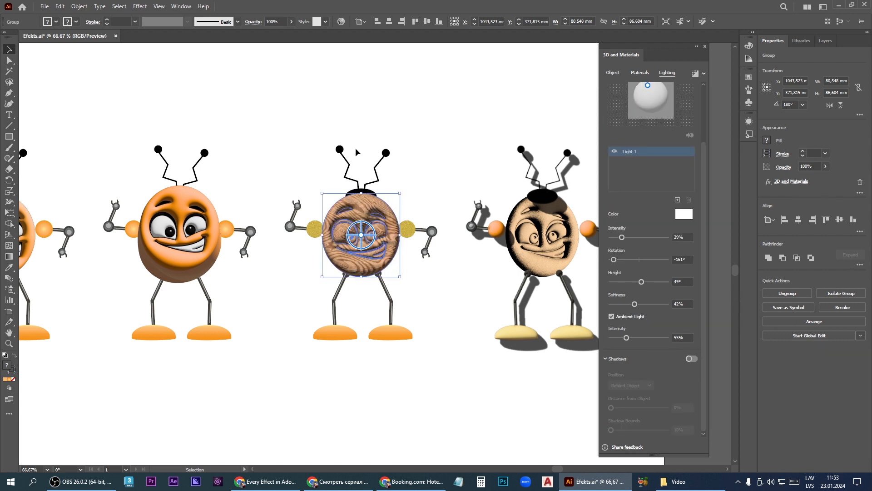
Step: Add a shadow behind the wooden body, increase its distance from the object, and close the 3D and Materials settings
click(693, 359)
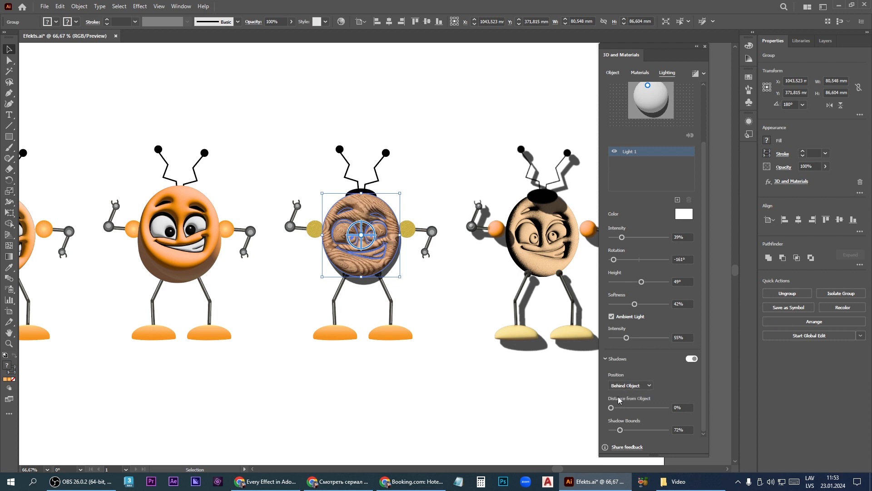
drag(612, 410, 669, 431)
click(462, 298)
scroll(462, 299, down, 3)
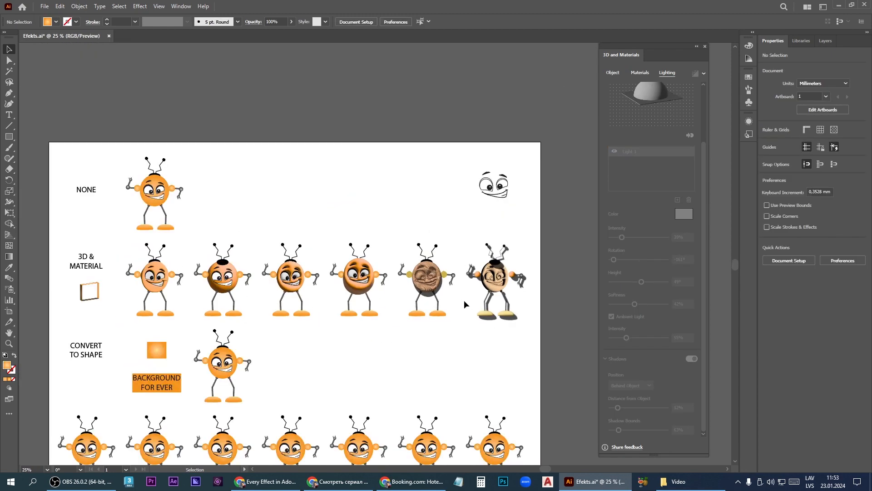
scroll(464, 298, down, 1)
scroll(241, 292, up, 1)
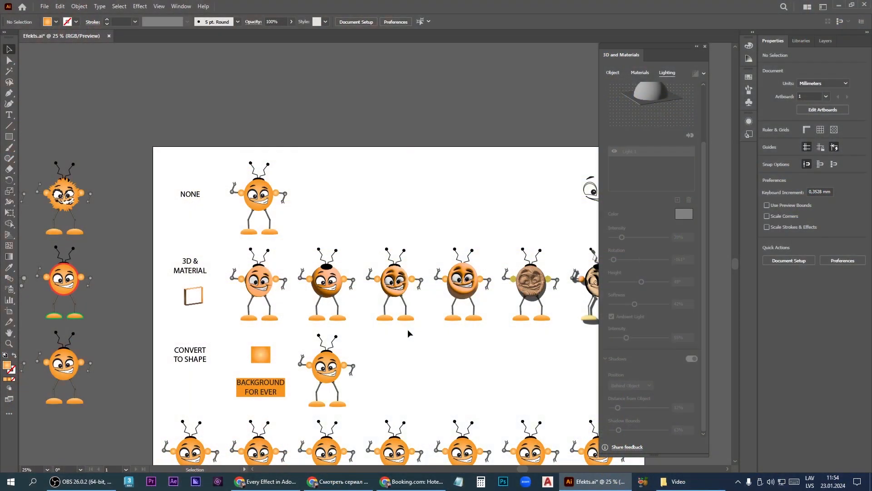
drag(403, 327, 362, 255)
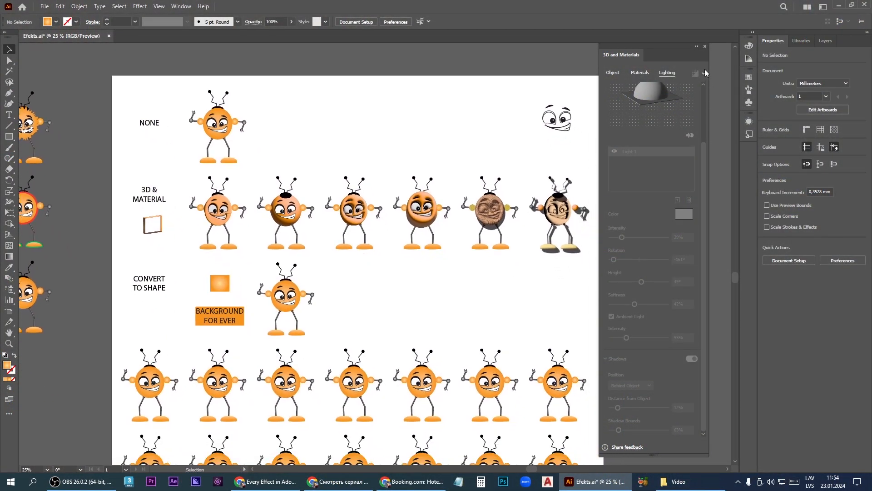
click(705, 46)
click(294, 294)
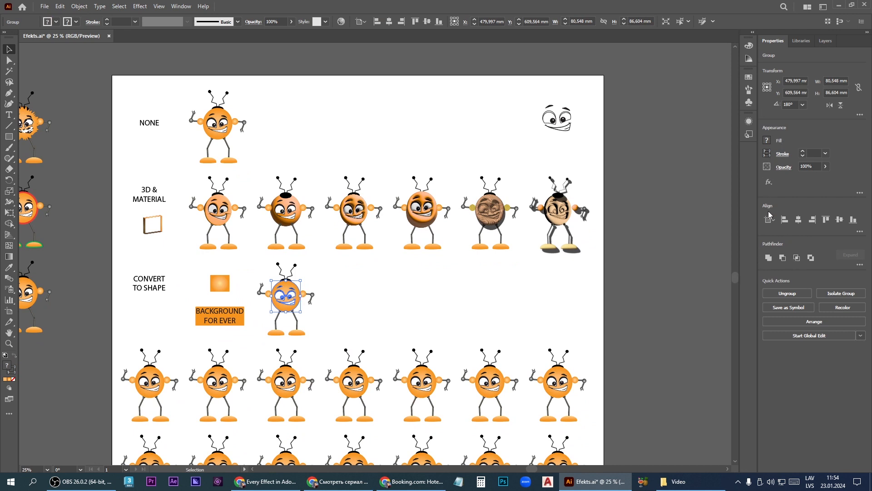
click(768, 181)
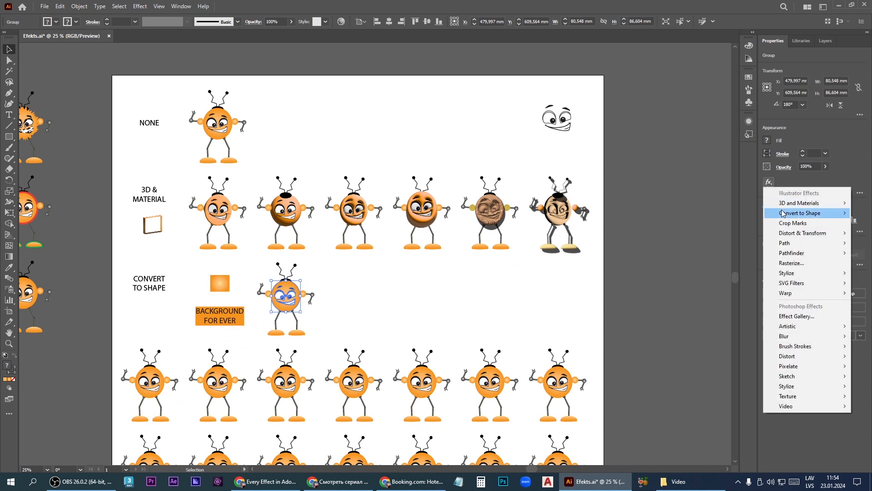
mouse_move(812, 218)
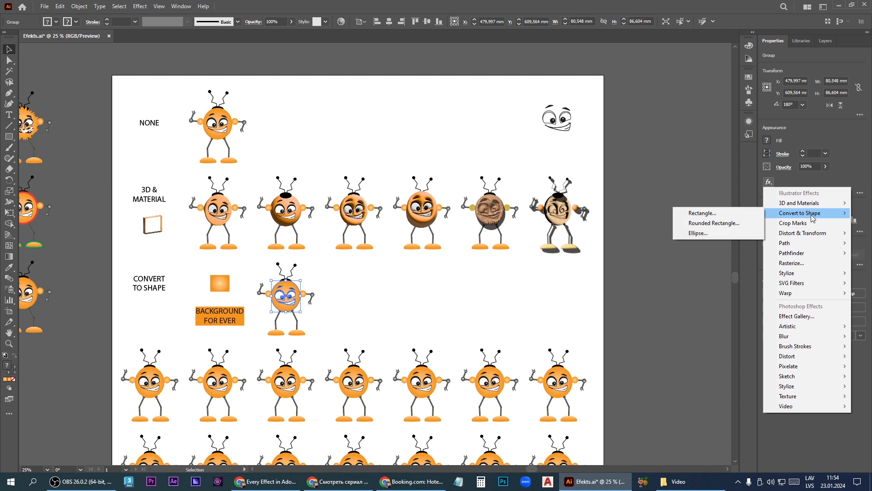
click(731, 214)
click(524, 162)
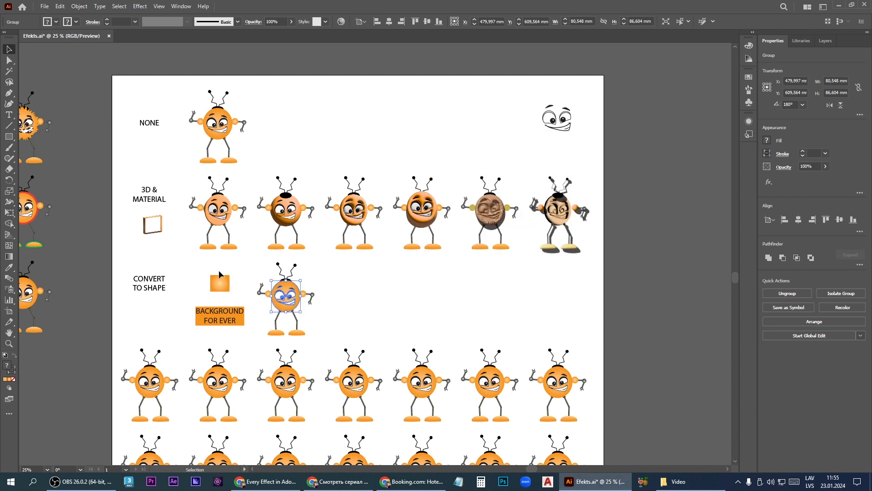
Step: Apply the Convert to Shape Rectangle effect to the small gradient rectangle, with 19 mm extra width and 20 mm extra height
scroll(219, 269, up, 2)
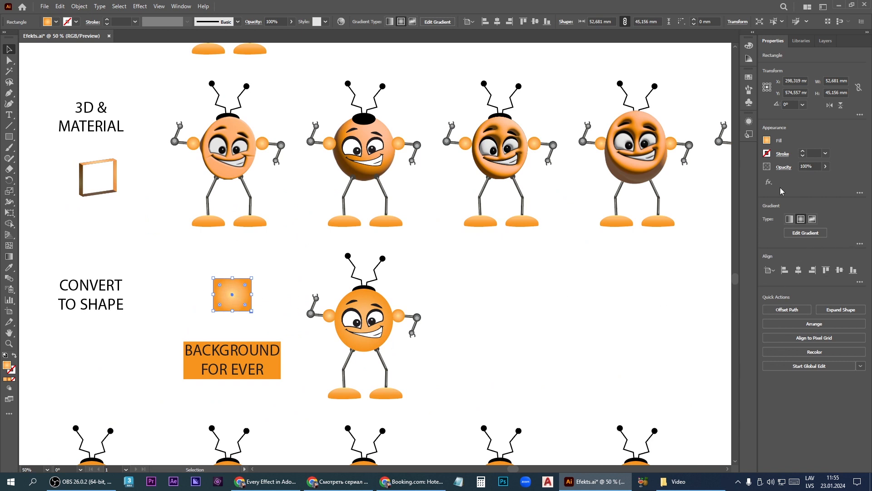
click(769, 182)
mouse_move(782, 214)
click(708, 211)
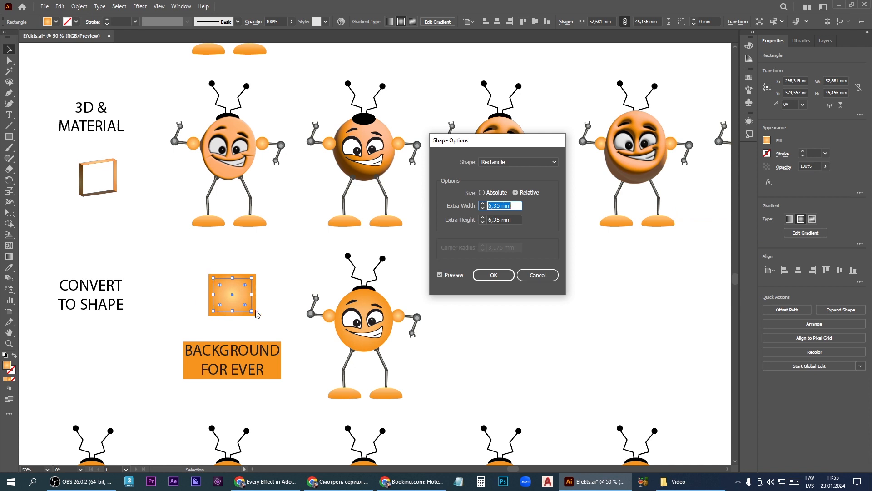
click(483, 203)
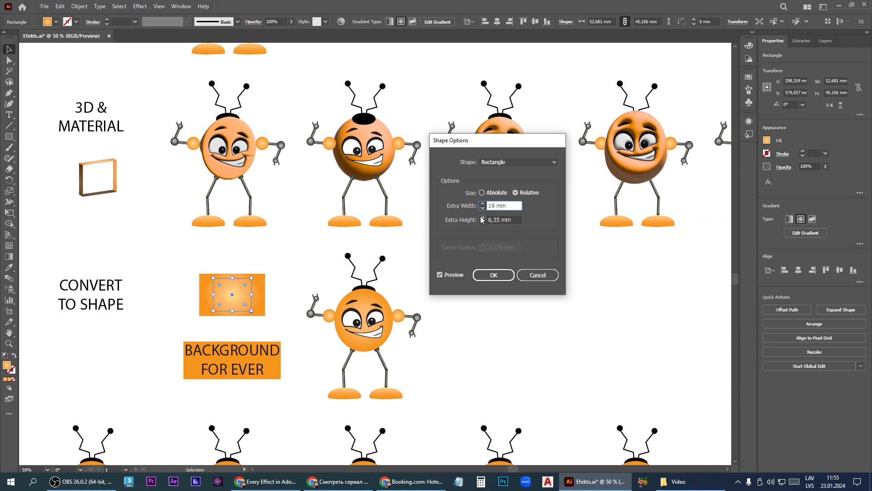
click(482, 218)
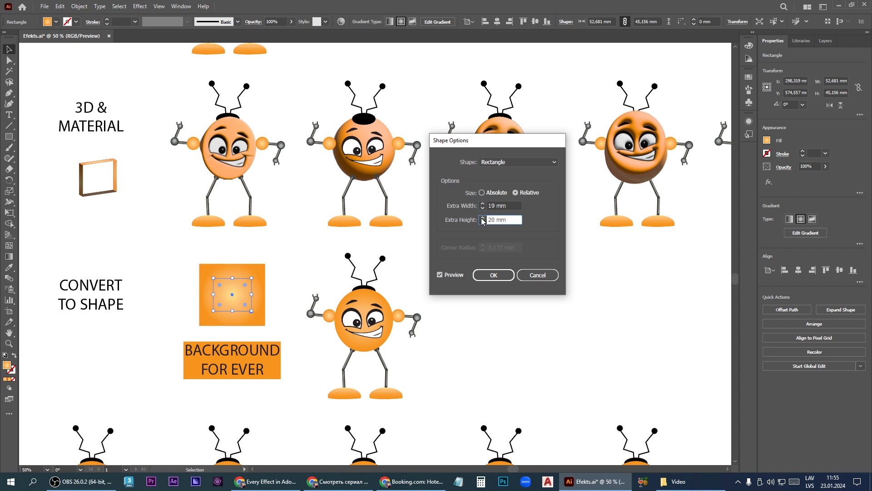
Step: Switch the effect's shape to Rounded Rectangle, try negative corner radii, and set the corner radius to 26 mm
click(516, 164)
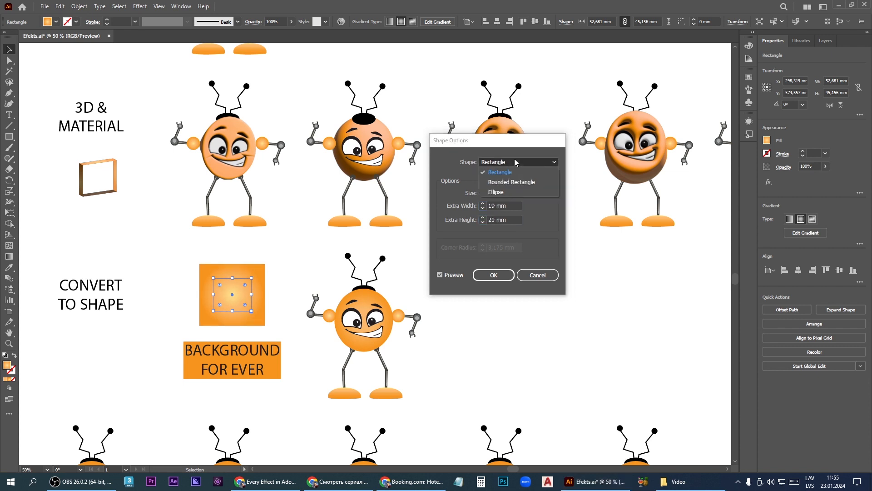
click(512, 182)
click(483, 250)
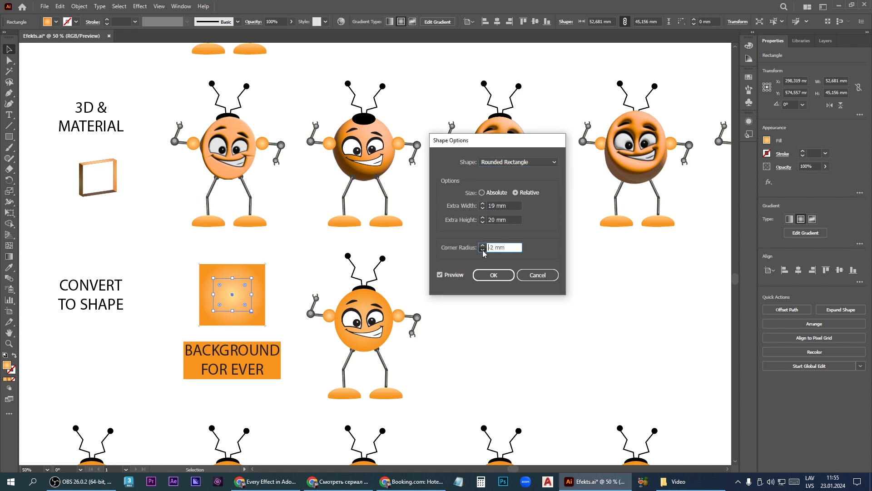
click(483, 250)
click(483, 245)
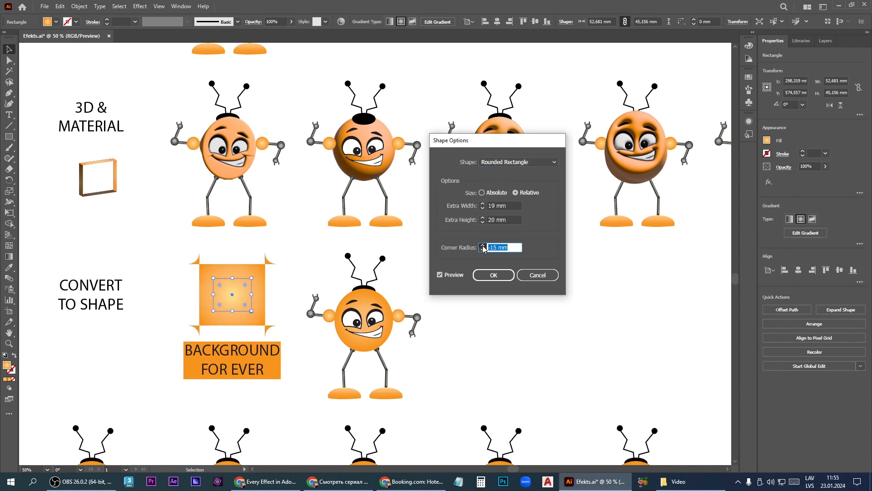
click(483, 245)
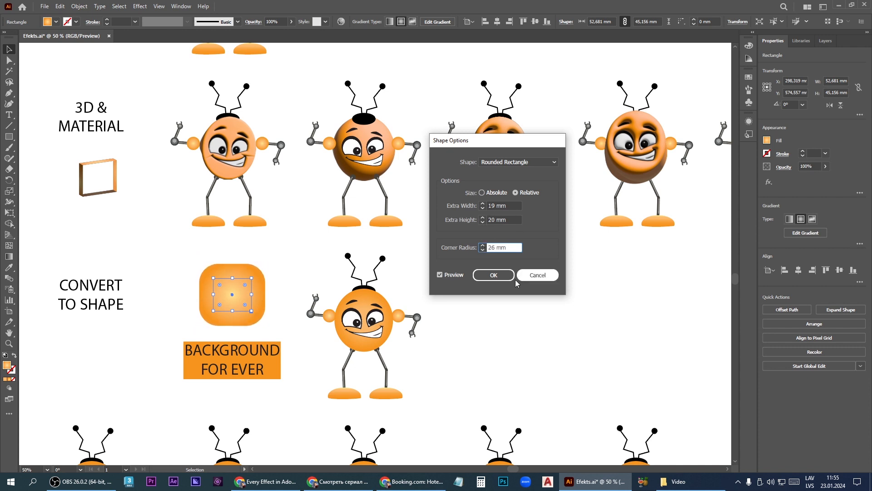
Step: Set the effect's extra height to -6 mm, apply it, and enlarge the rectangle to about 58.8 × 57.4 mm
click(483, 222)
click(483, 222)
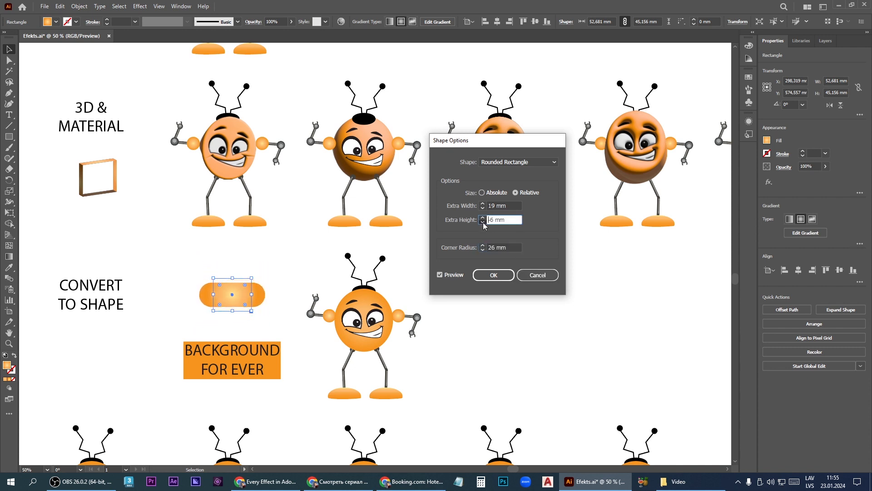
click(493, 274)
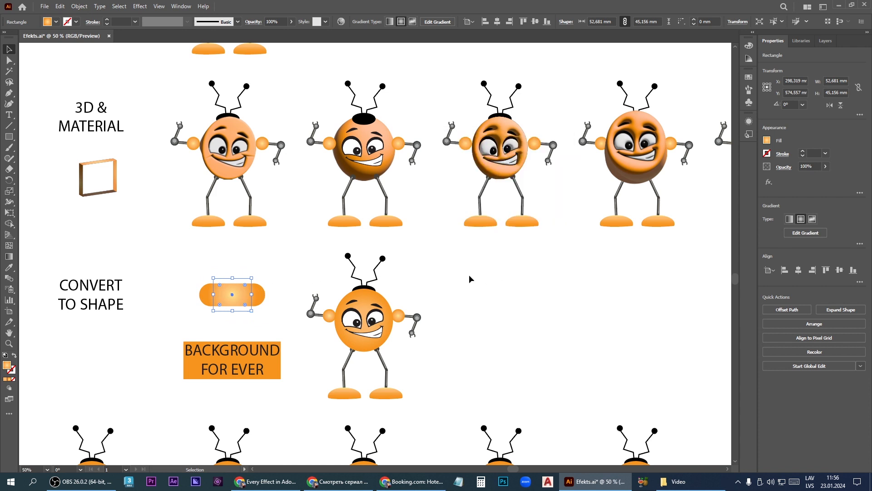
mouse_move(253, 276)
mouse_down()
mouse_move(280, 257)
mouse_move(273, 243)
mouse_move(242, 282)
mouse_move(229, 281)
mouse_move(257, 270)
mouse_up()
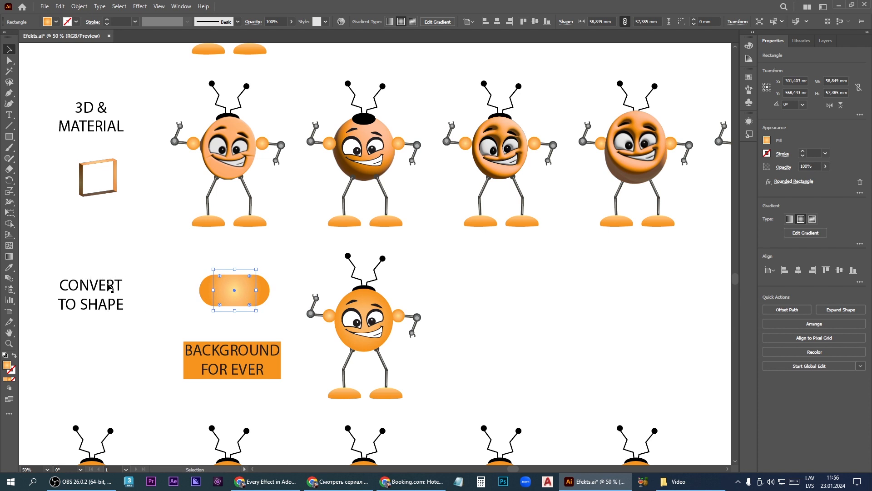
Step: Copy the CONVERT TO SHAPE text beside the character and give it two fills, making the lower fill orange
drag(109, 287, 535, 324)
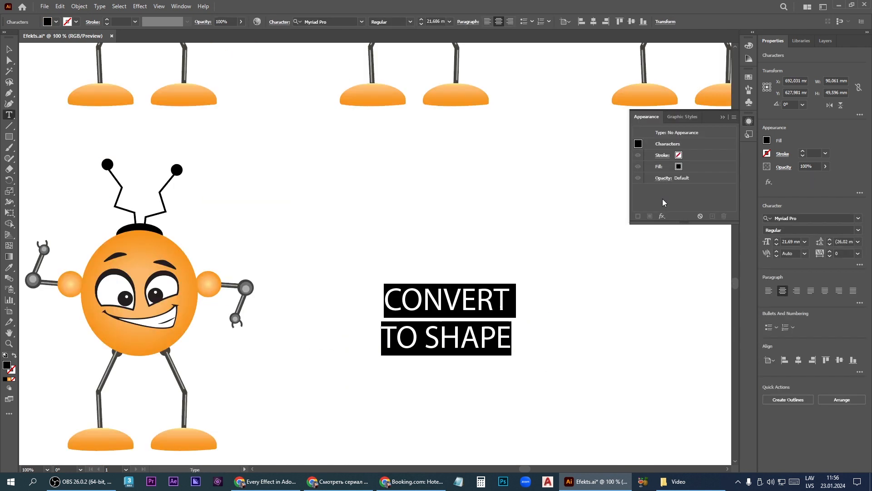
key(Escape)
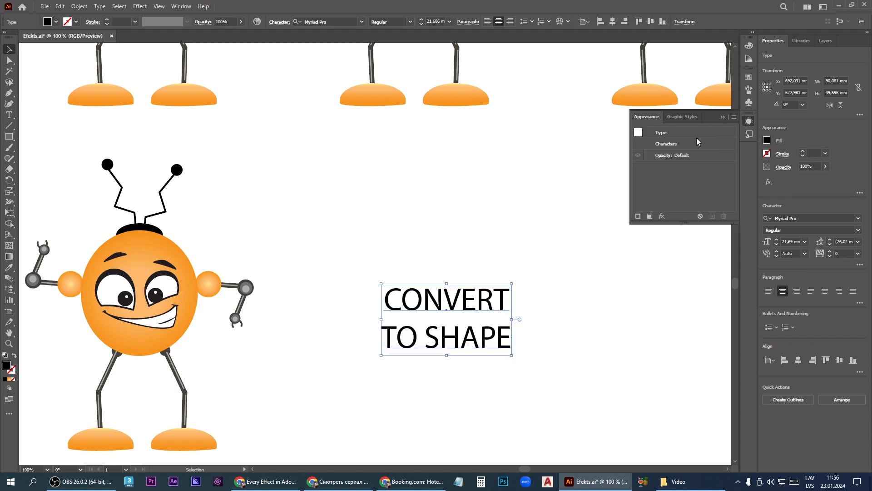
click(649, 217)
click(649, 217)
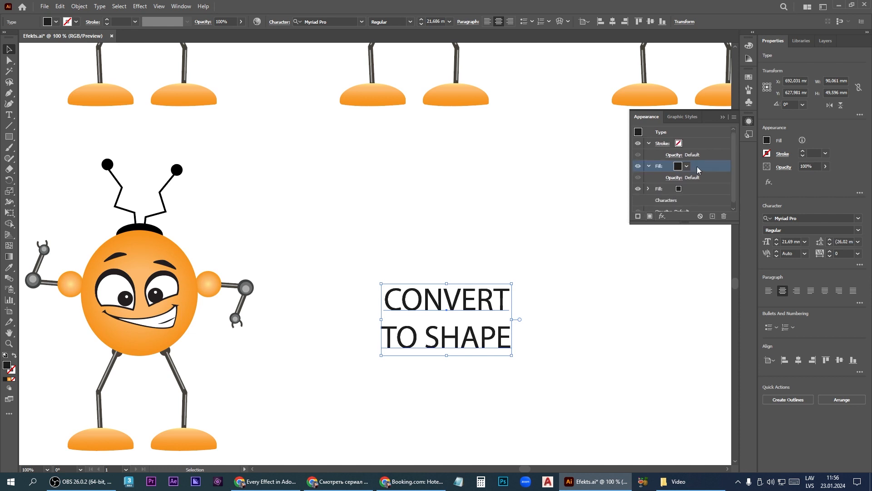
click(676, 190)
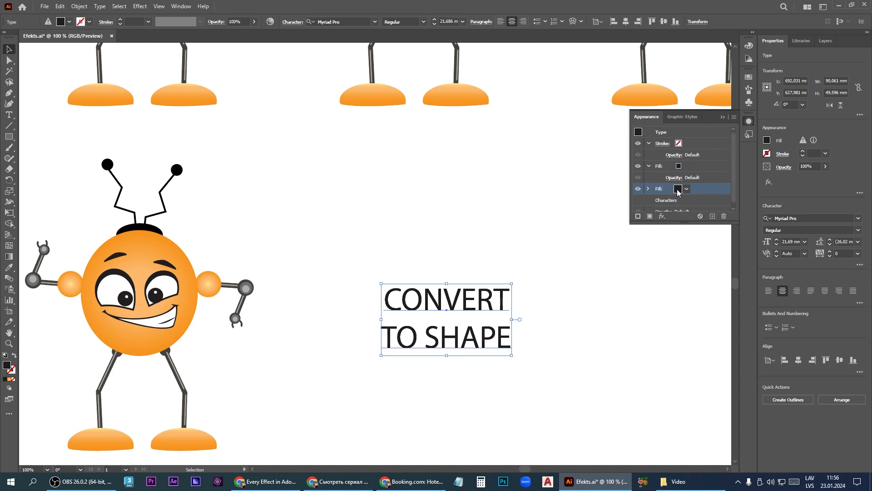
click(677, 189)
click(666, 204)
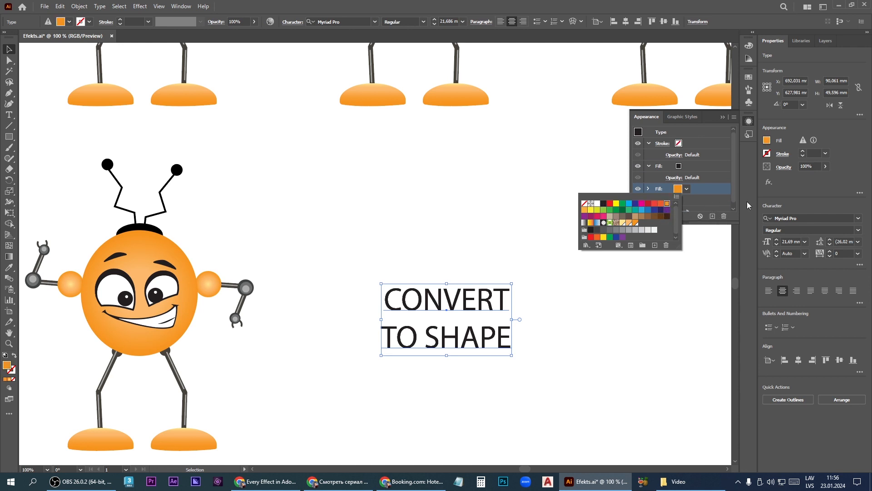
Step: Convert the text's orange fill into a rectangle shape with relative size, 2 mm extra width and a reduced extra height
click(662, 217)
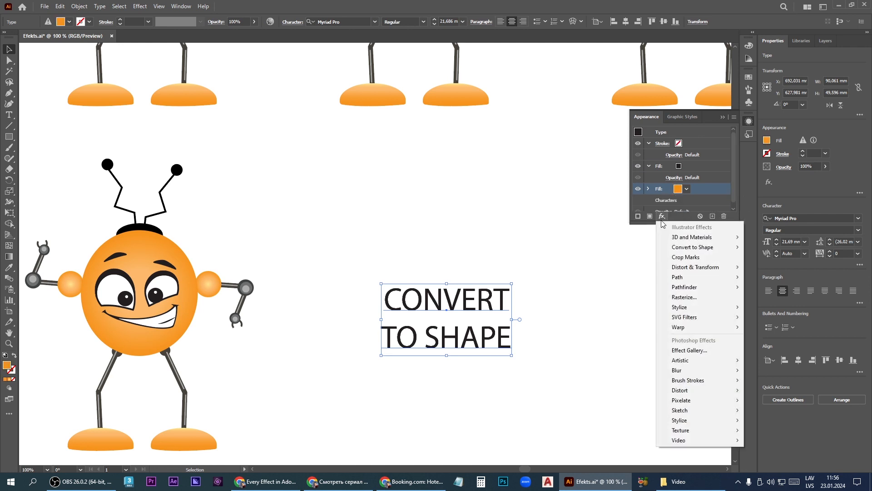
mouse_move(686, 248)
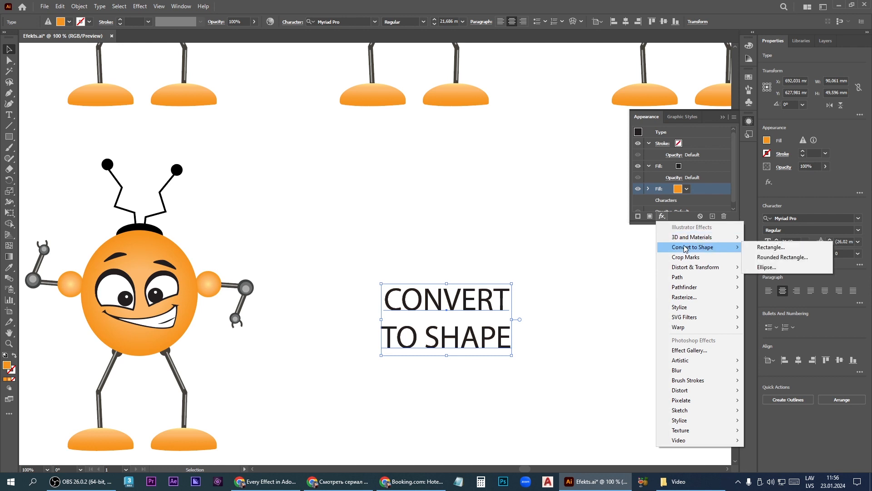
click(763, 247)
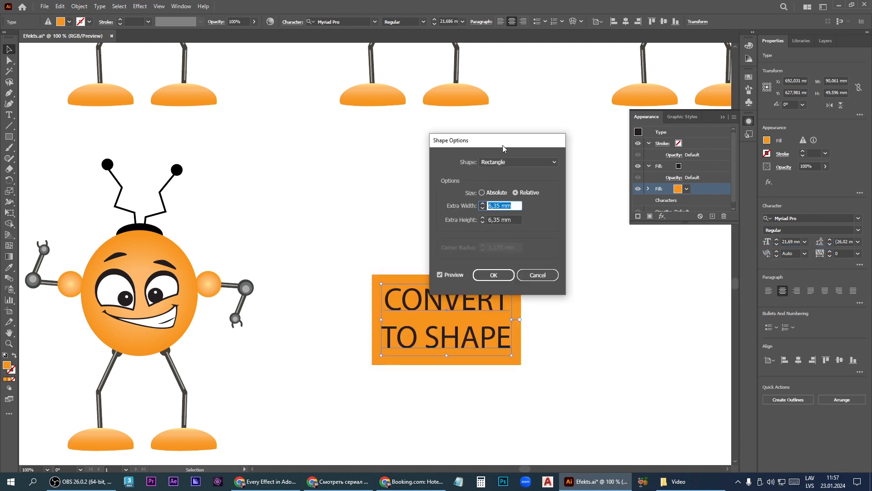
drag(503, 143, 578, 103)
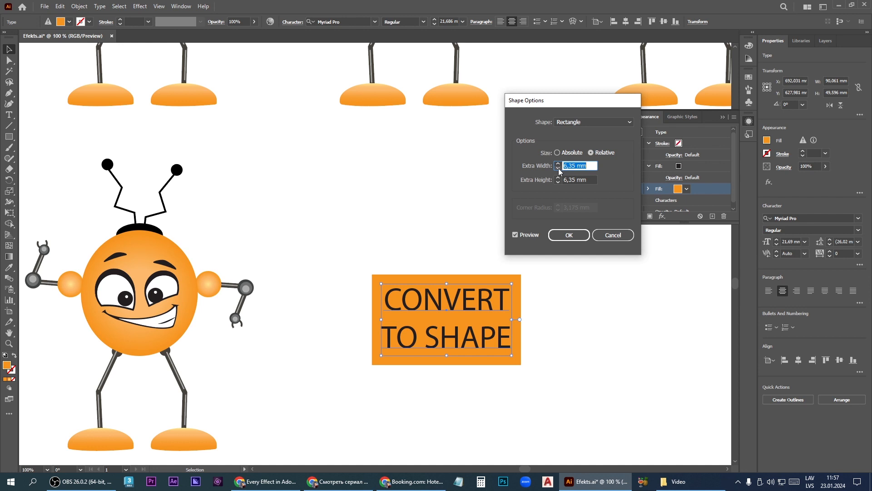
text(2)
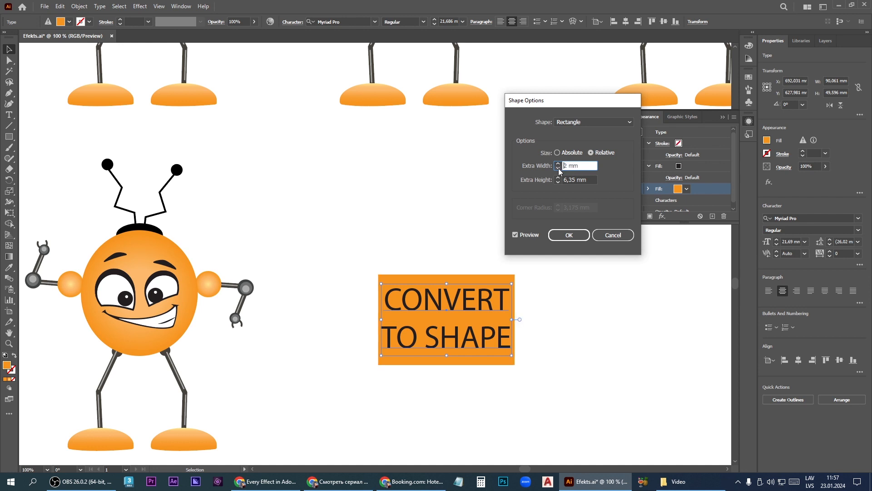
click(558, 182)
click(557, 182)
click(558, 182)
click(558, 182)
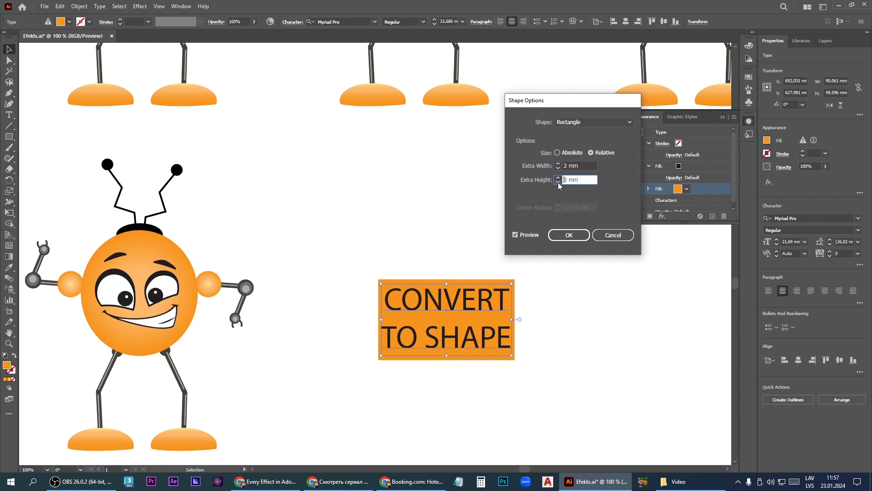
click(558, 182)
click(582, 234)
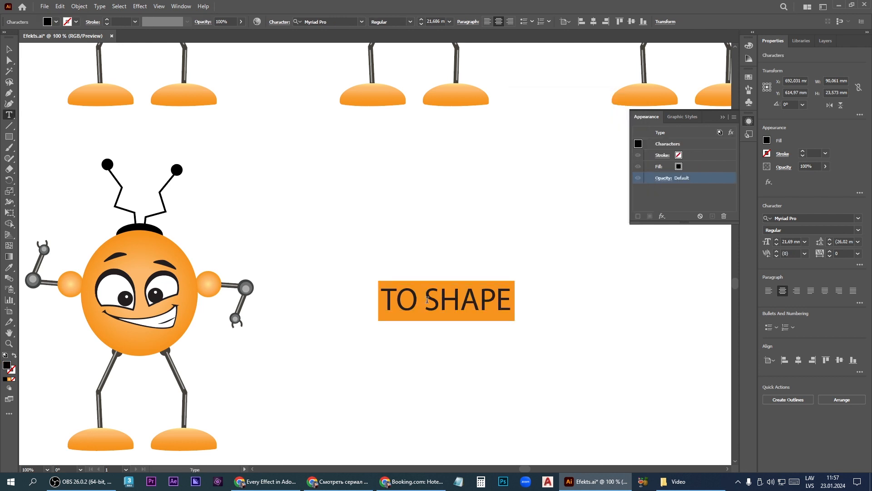
Step: Replace the wording in the orange box with "THE BOX SCALES AUTOMATICALLY", putting AUTOMATICALLY on the second line
text(THE BO)
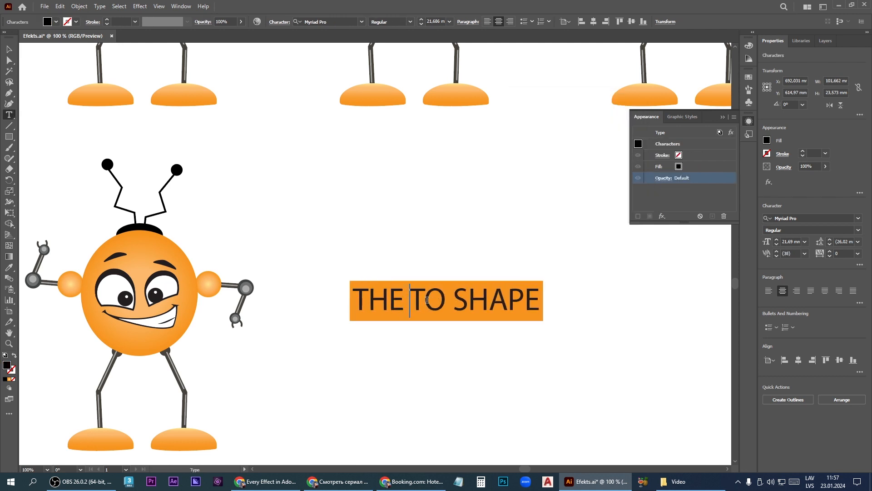
text(X)
key(Delete)
key(Delete)
key(Delete)
key(Delete)
key(Delete)
key(Delete)
key(Delete)
key(Delete)
text(SCALES)
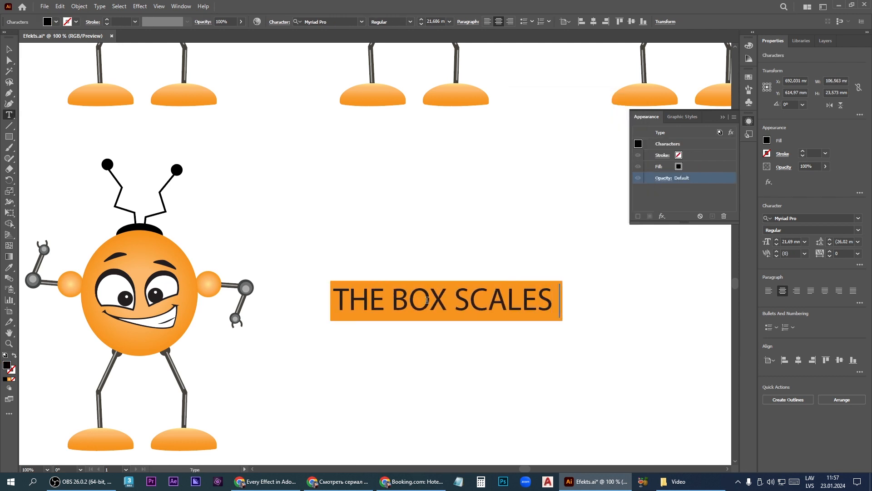
key(Return)
text(AUTO)
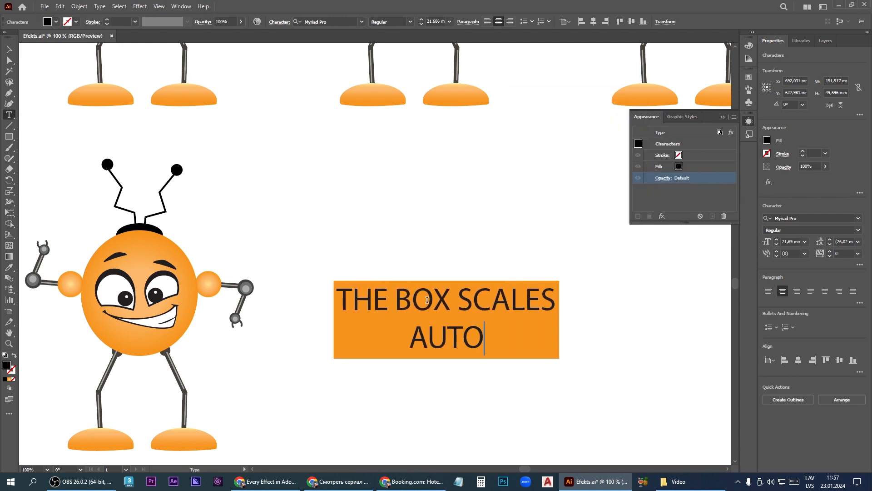
text(MATICALLY)
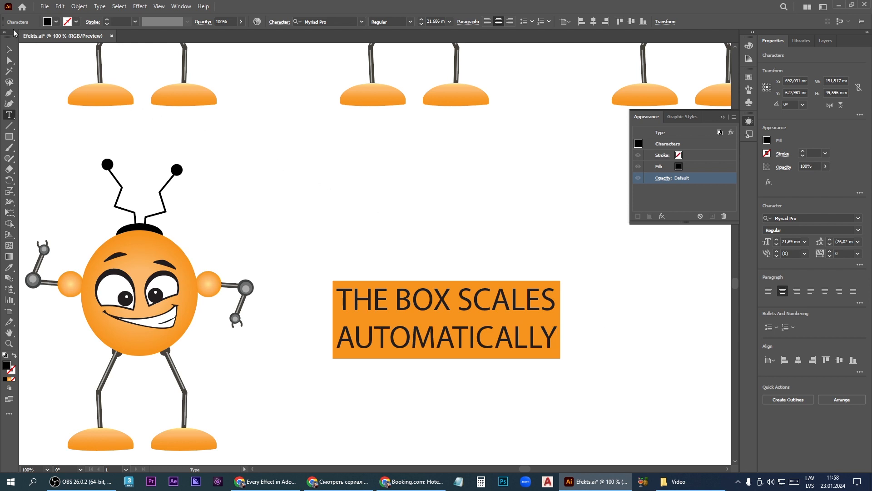
Step: Remove the Crop Marks effect from the body of the character beside the CROP MARKS label, and reapply the effect
key(Escape)
scroll(427, 217, down, 3)
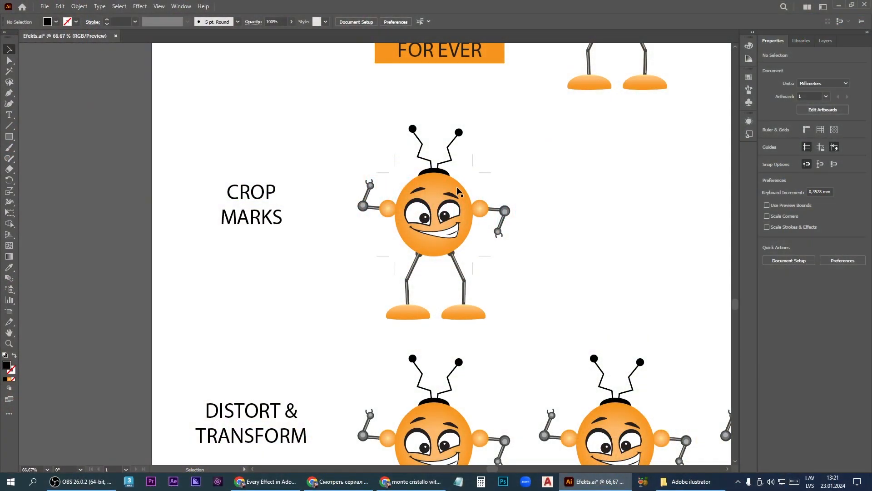
click(457, 190)
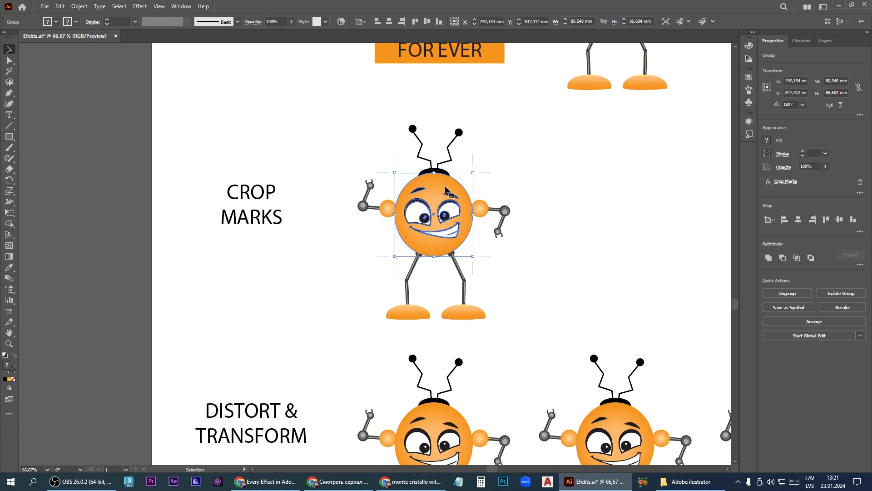
click(859, 185)
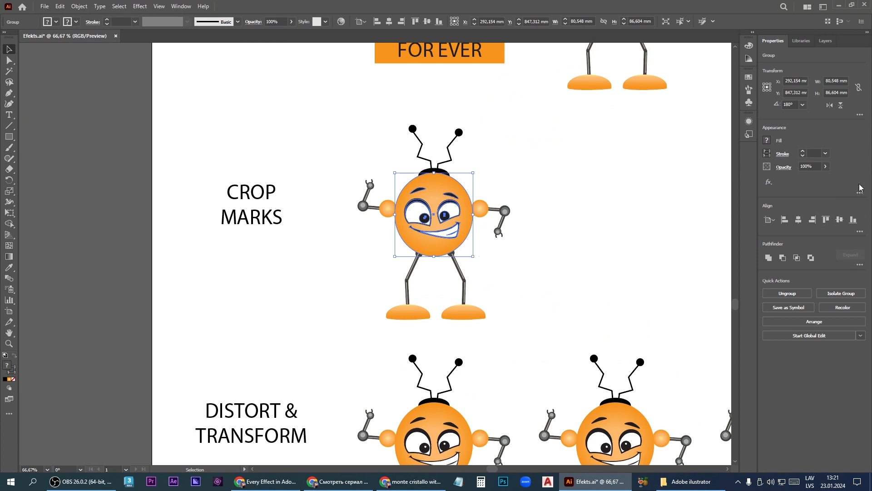
click(769, 182)
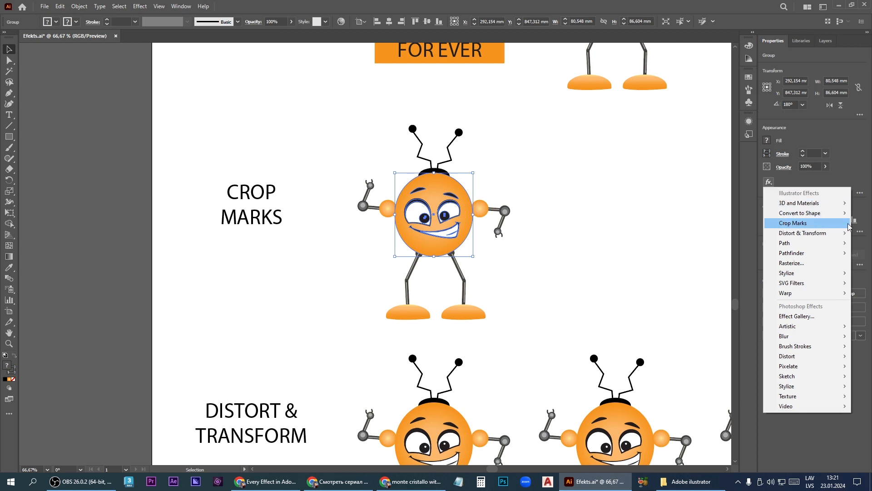
click(800, 223)
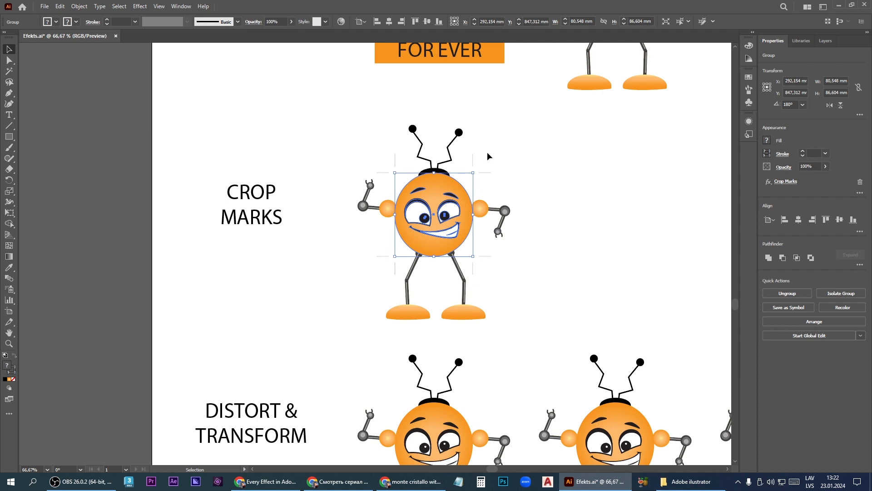
Step: Apply a Free Distort effect to the body of the FREE DISTORT character, moving all four corners into a slanted shape
scroll(437, 288, down, 4)
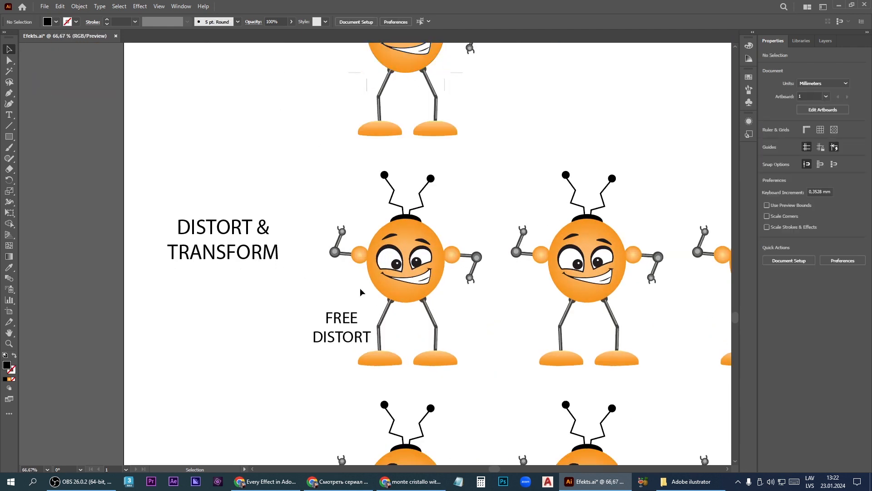
click(400, 277)
click(769, 182)
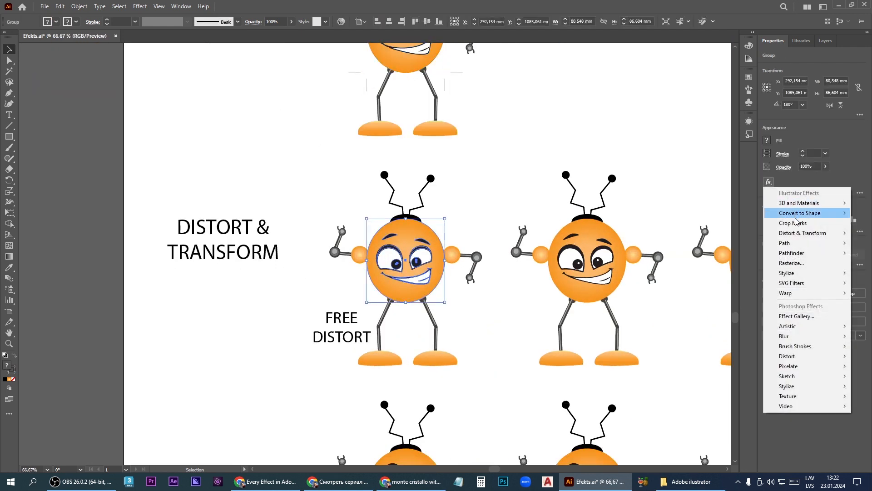
mouse_move(772, 234)
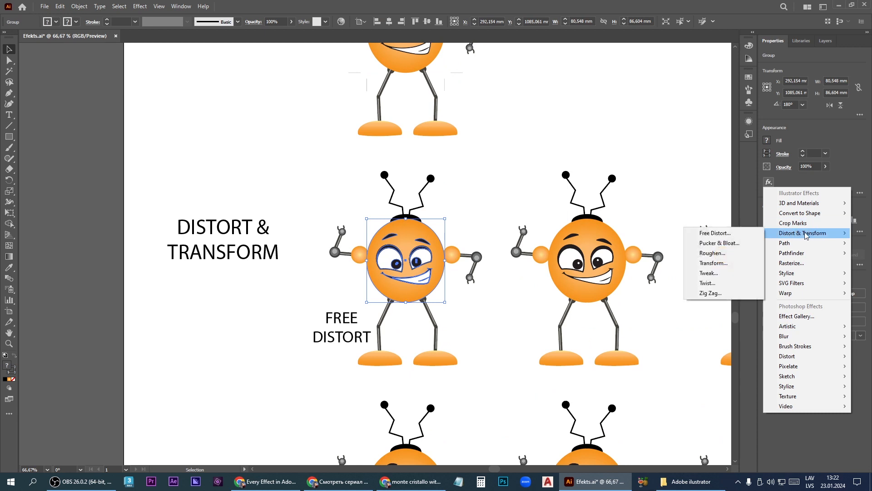
click(740, 234)
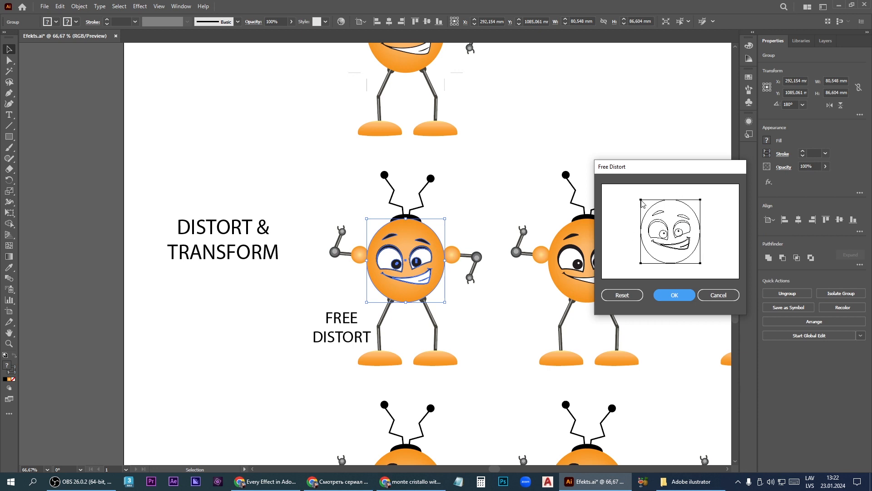
drag(642, 202, 631, 215)
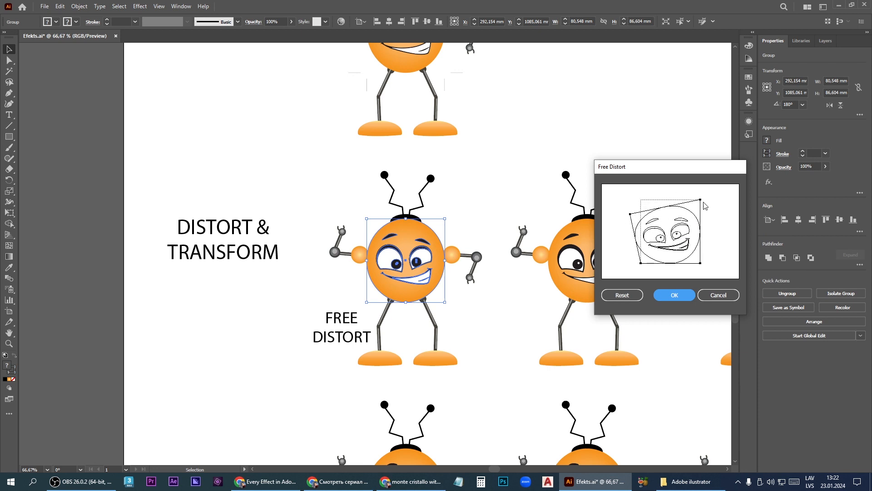
drag(702, 202, 715, 202)
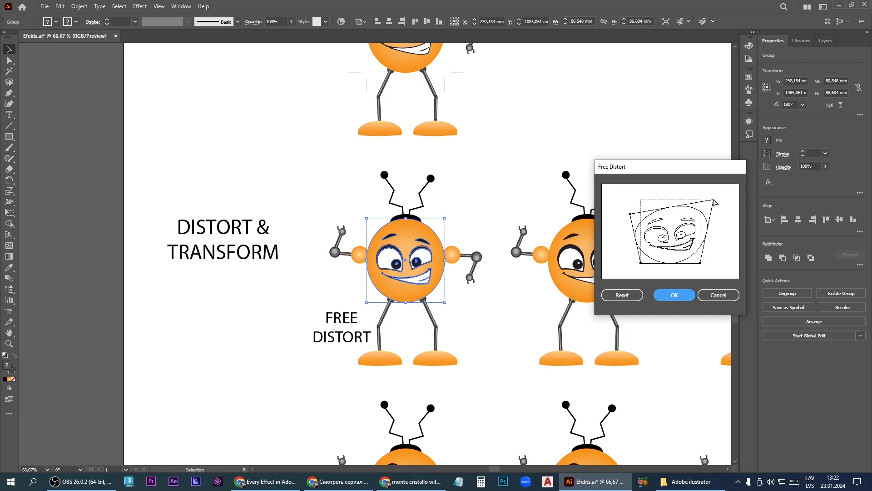
drag(700, 263, 694, 250)
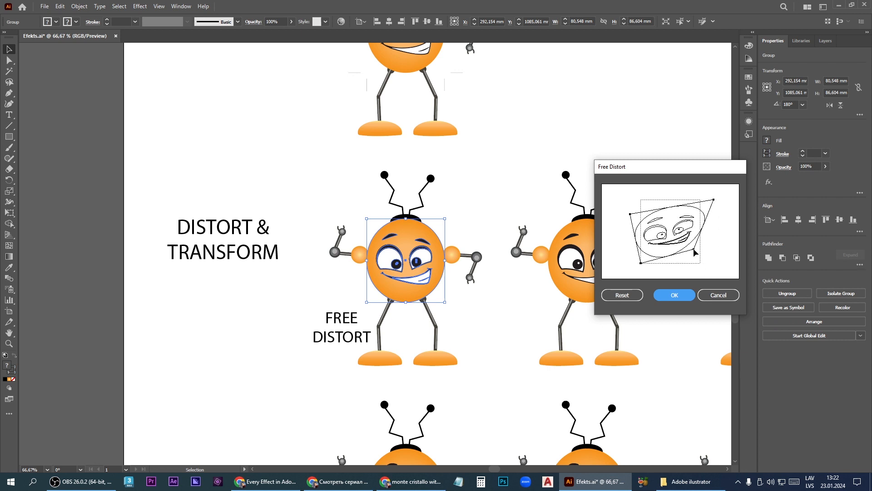
drag(641, 264, 648, 263)
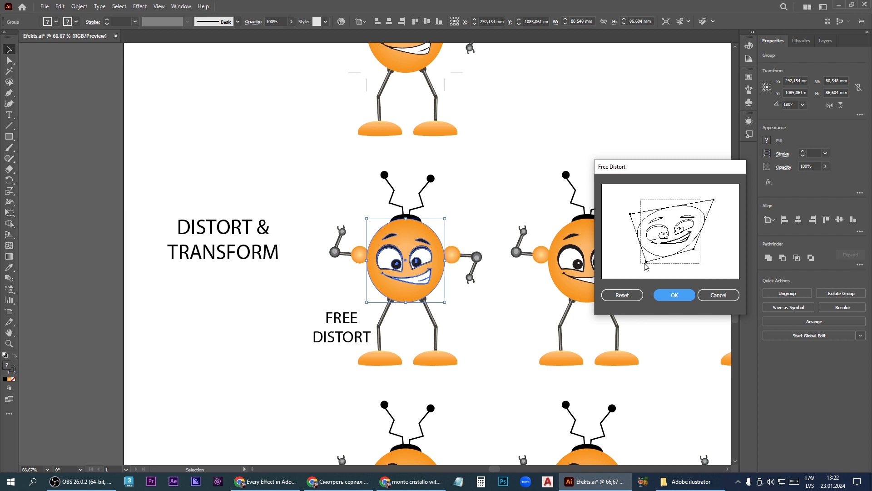
click(685, 296)
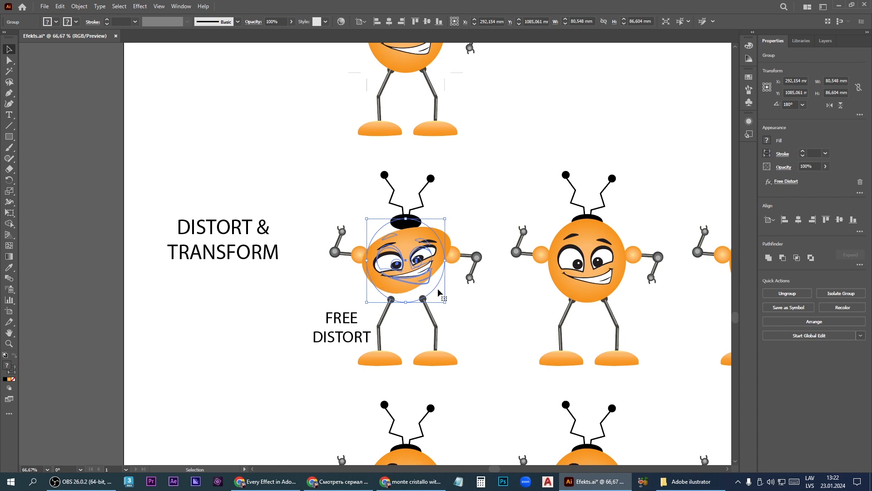
Step: Reopen the body's Free Distort effect and move its lower-left corner slightly upward, applying the change
click(749, 121)
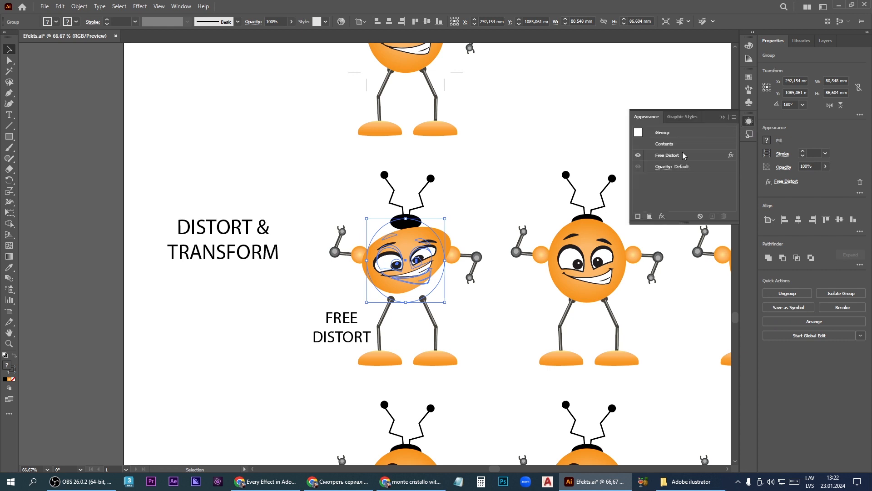
click(674, 157)
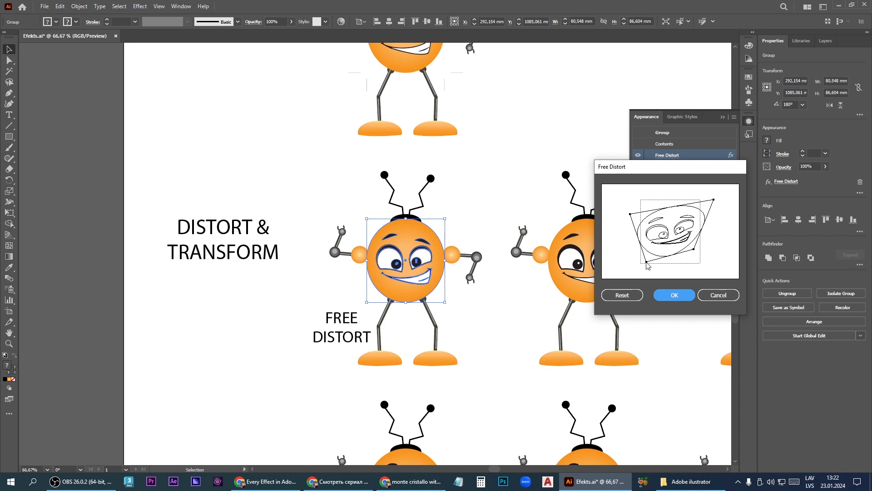
drag(646, 263, 644, 255)
click(665, 290)
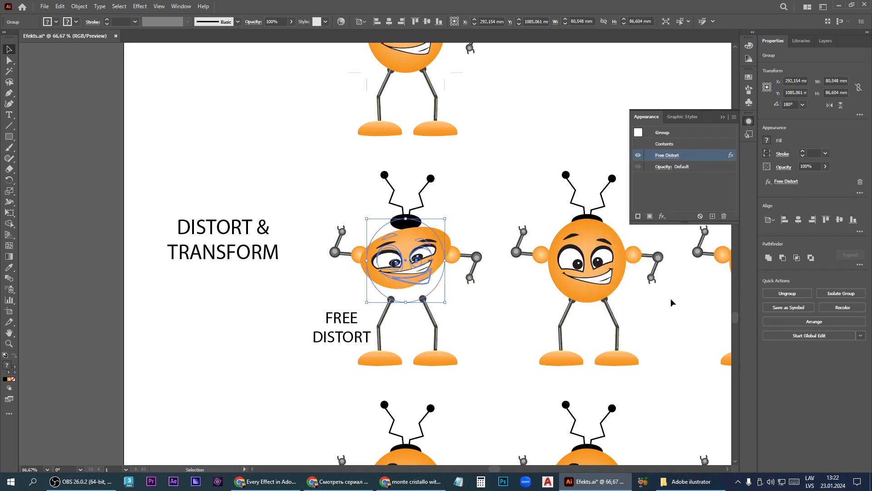
Step: Add a Drop Shadow effect to the distorted body with 78% opacity and a 4 mm X offset
click(662, 217)
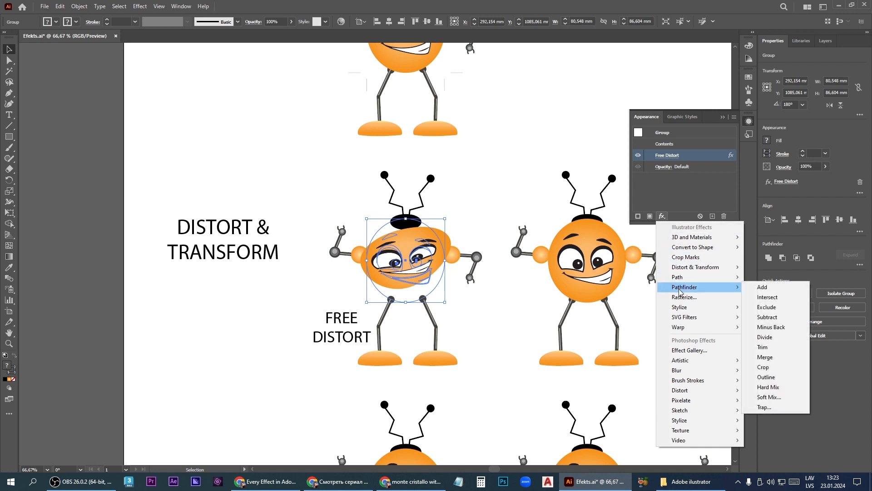
mouse_move(681, 307)
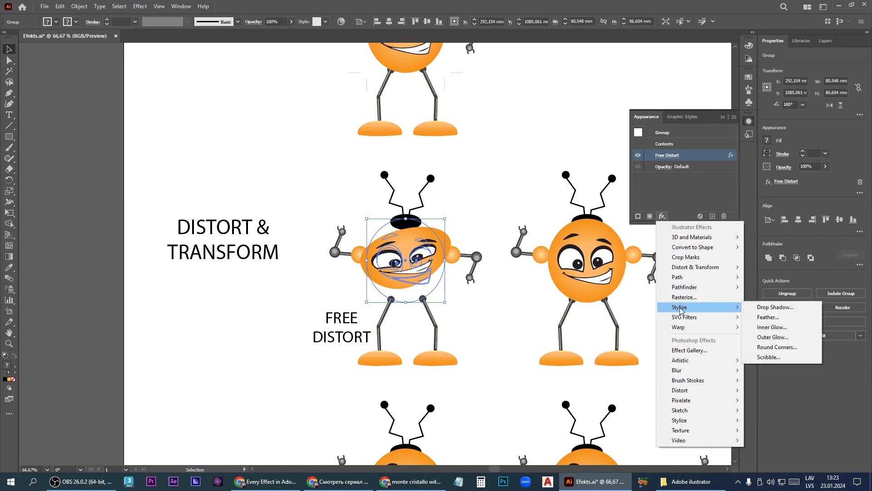
click(789, 314)
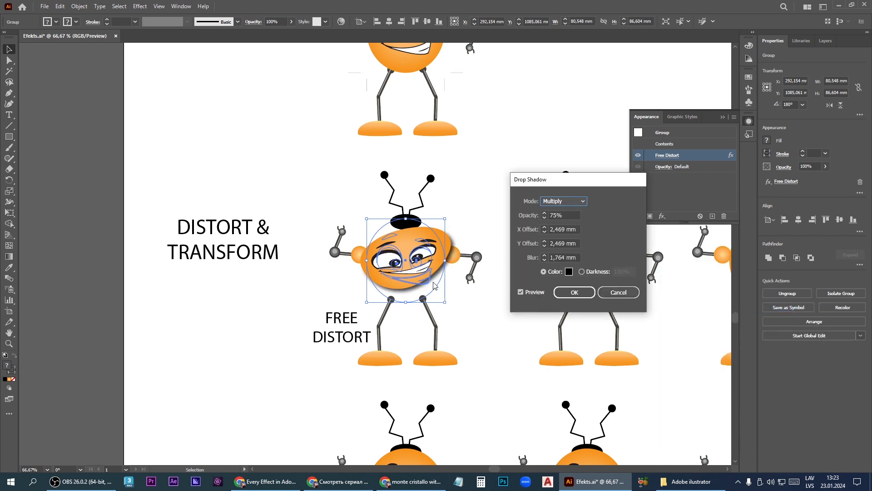
click(544, 213)
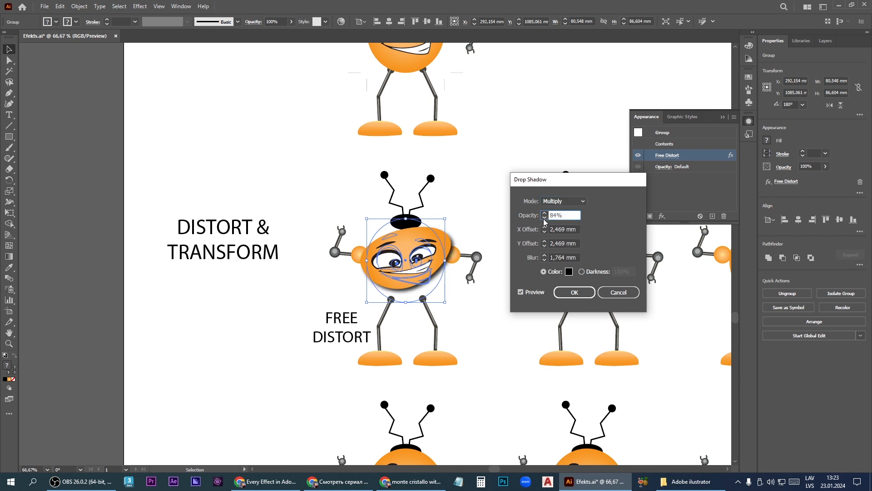
click(544, 220)
click(544, 227)
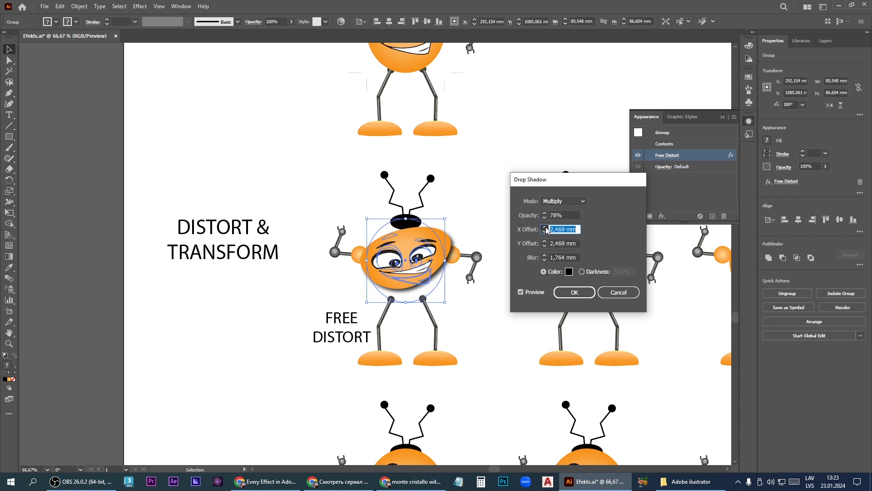
click(545, 232)
click(545, 231)
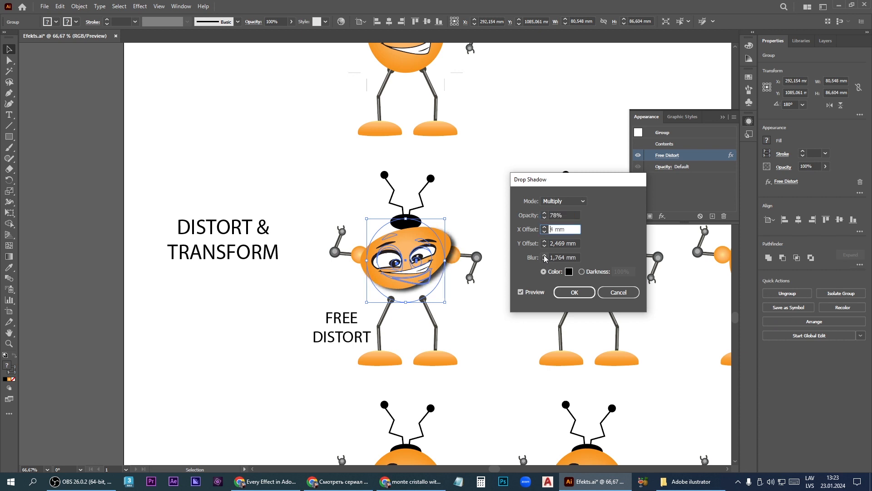
Step: Set the drop shadow's blur to 2 mm
click(544, 256)
click(544, 256)
click(544, 260)
click(545, 259)
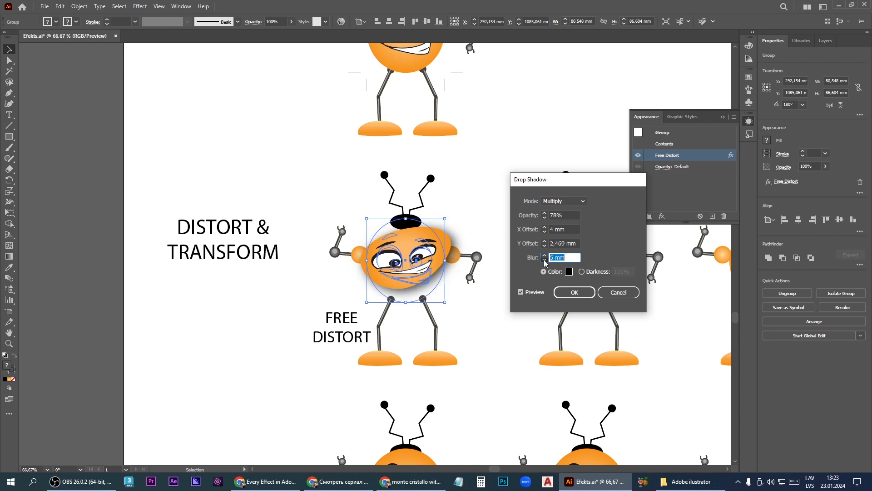
click(545, 259)
click(545, 260)
click(545, 259)
Step: Change the drop shadow's colour from black to red, apply the effect and deselect the body
click(569, 272)
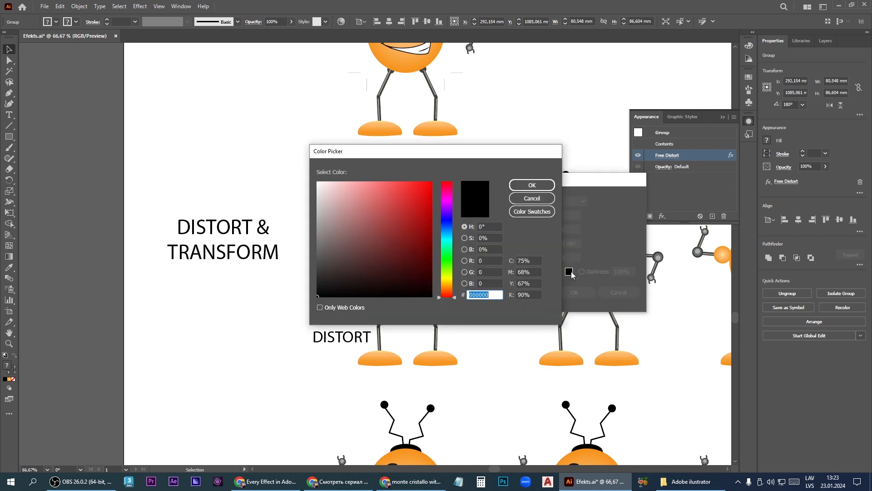
click(407, 208)
click(532, 185)
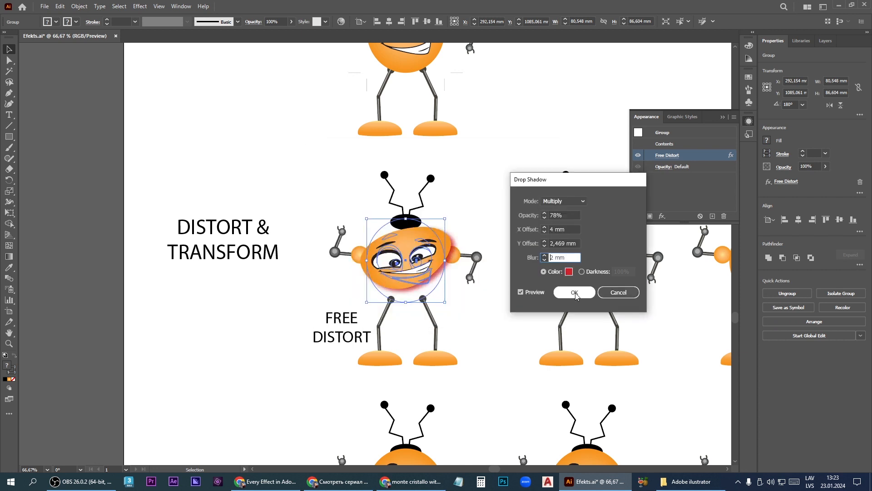
click(575, 292)
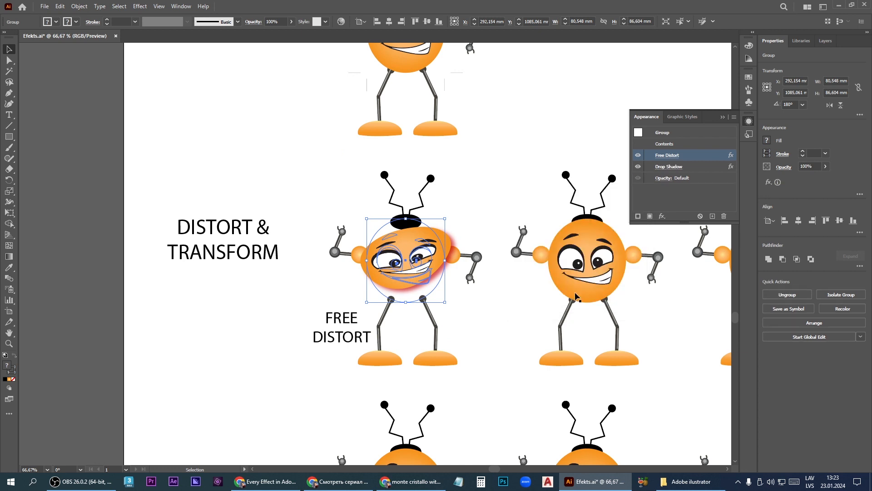
click(488, 312)
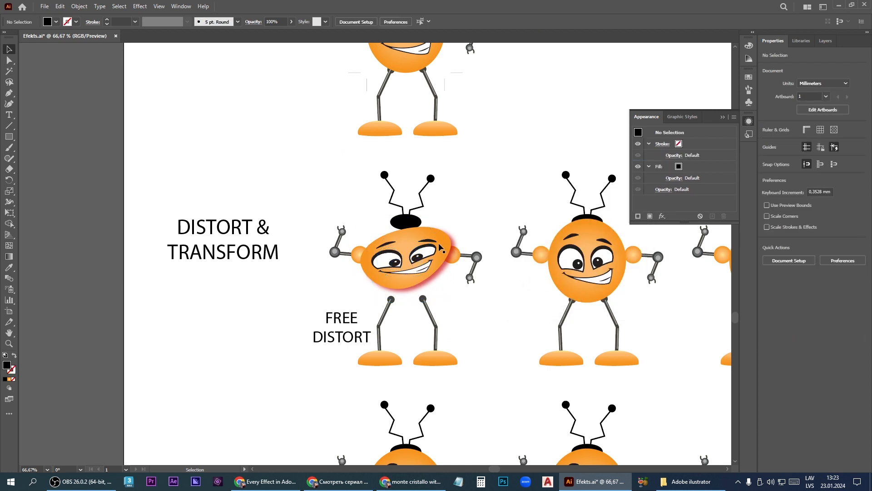
Step: Reorder the distorted body's effects so that Drop Shadow comes above Free Distort, and deselect the body
click(440, 257)
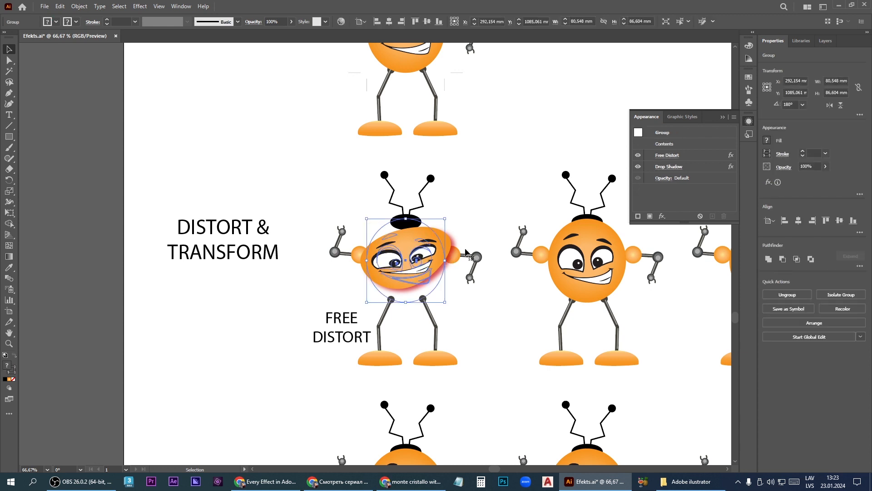
click(684, 168)
drag(685, 169, 687, 156)
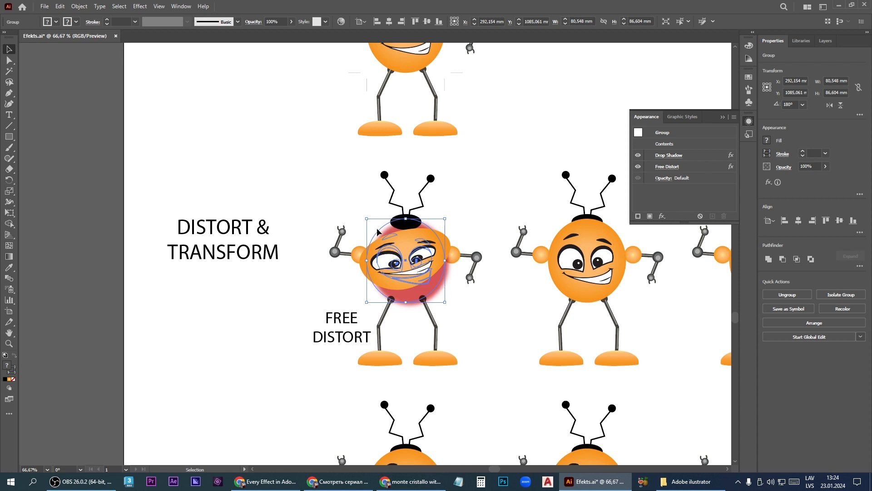
click(479, 320)
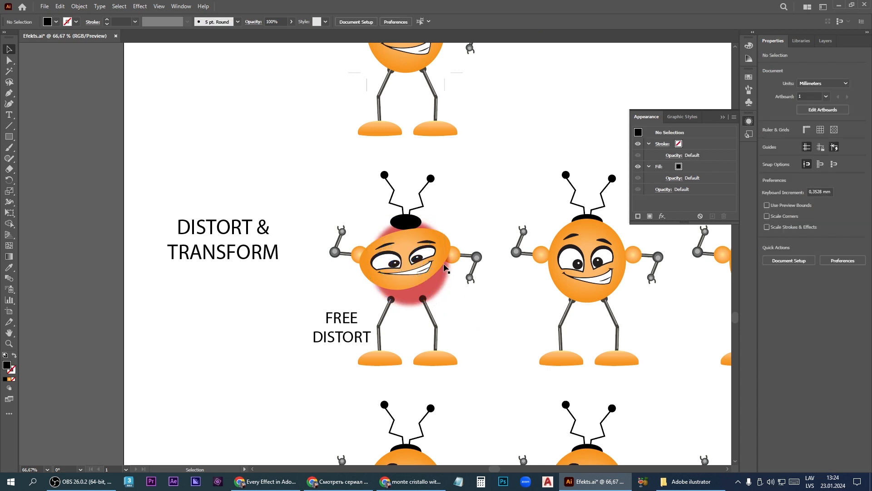
click(411, 298)
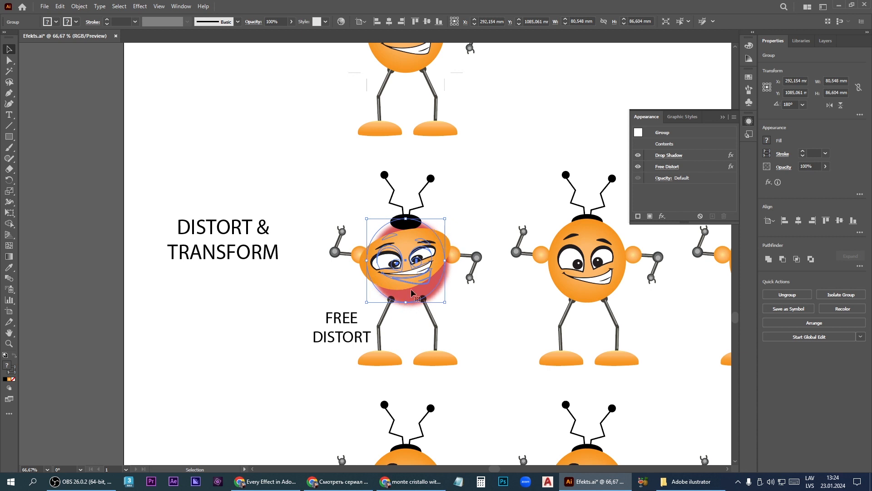
click(482, 299)
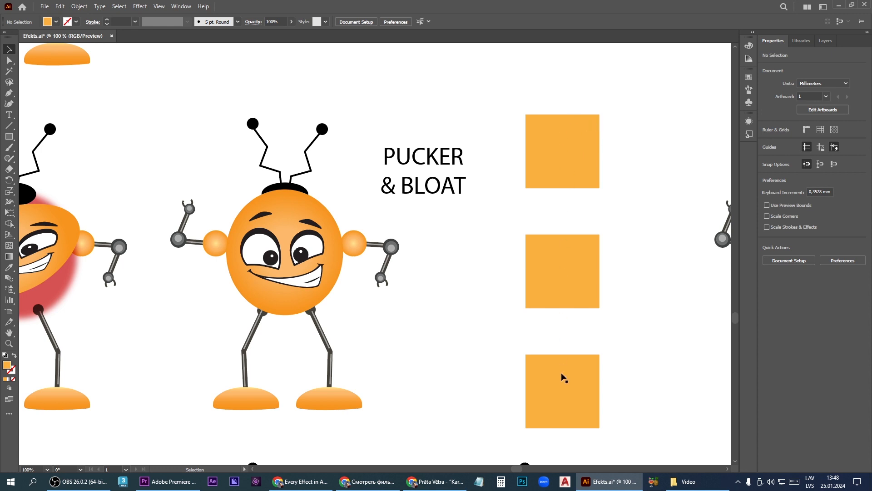
click(569, 172)
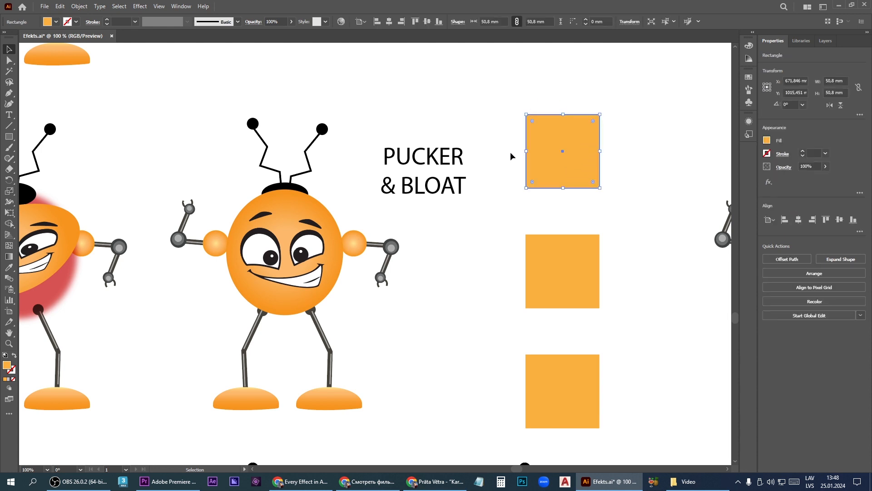
click(544, 287)
click(554, 376)
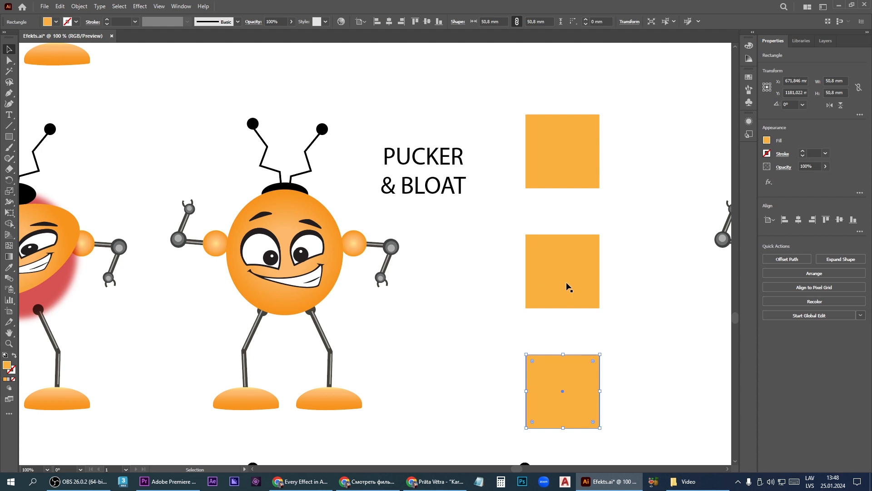
Step: Add anchor points to the middle and lowest orange squares beside the Pucker & Bloat label, and deselect them
shift+click(568, 286)
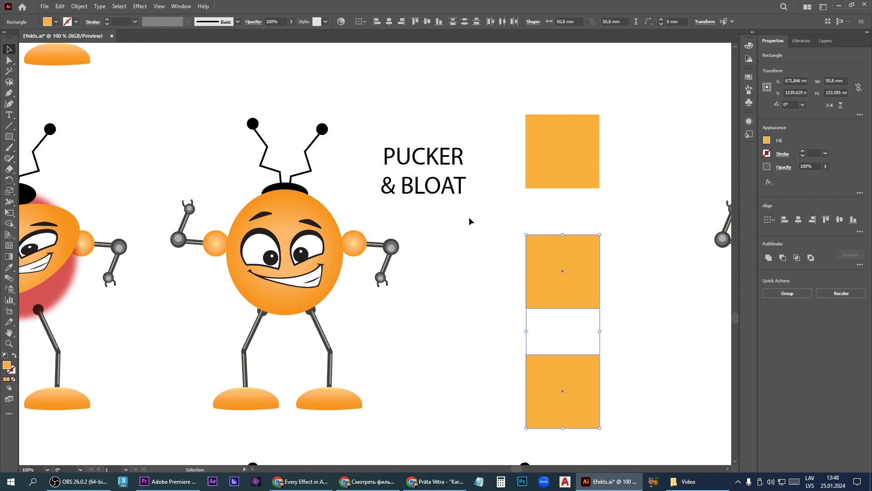
click(80, 8)
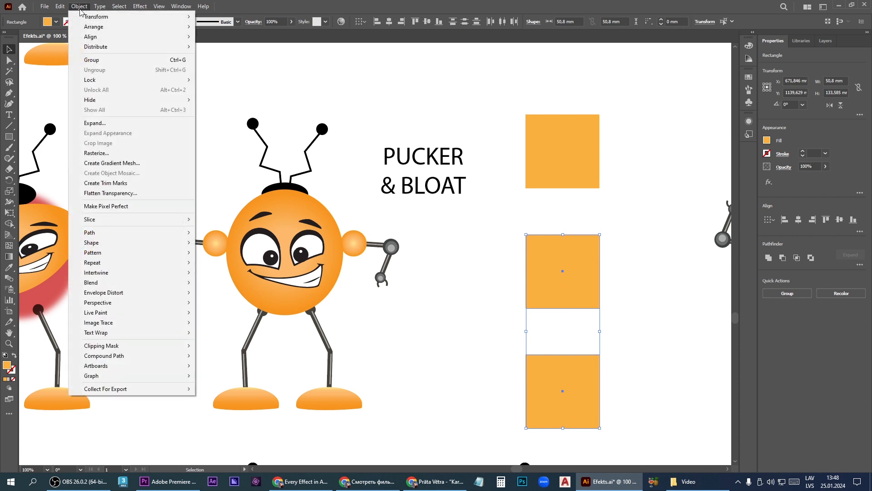
mouse_move(100, 235)
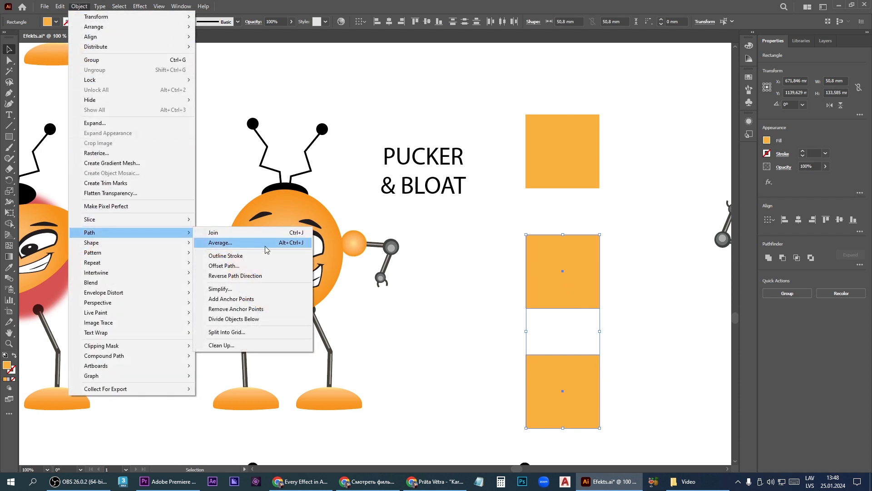
click(261, 299)
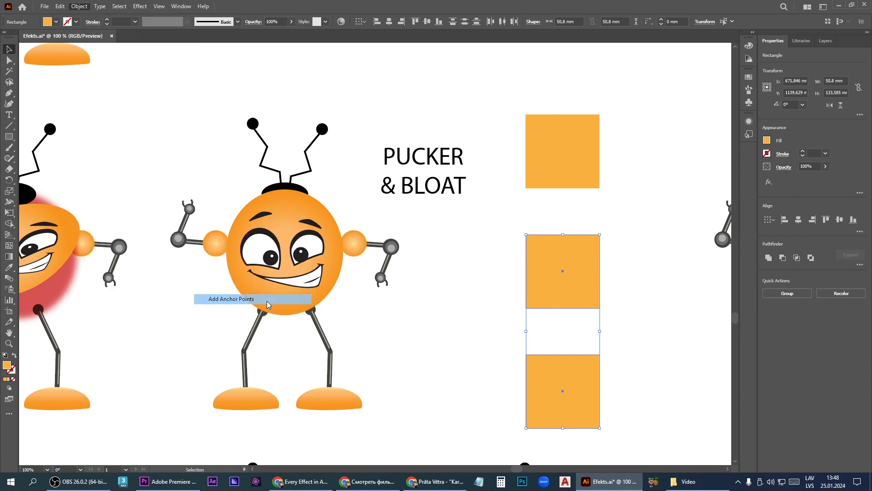
click(636, 333)
Step: Add a second round of anchor points to the lowest orange square and inspect its points with the Direct Selection tool
click(586, 291)
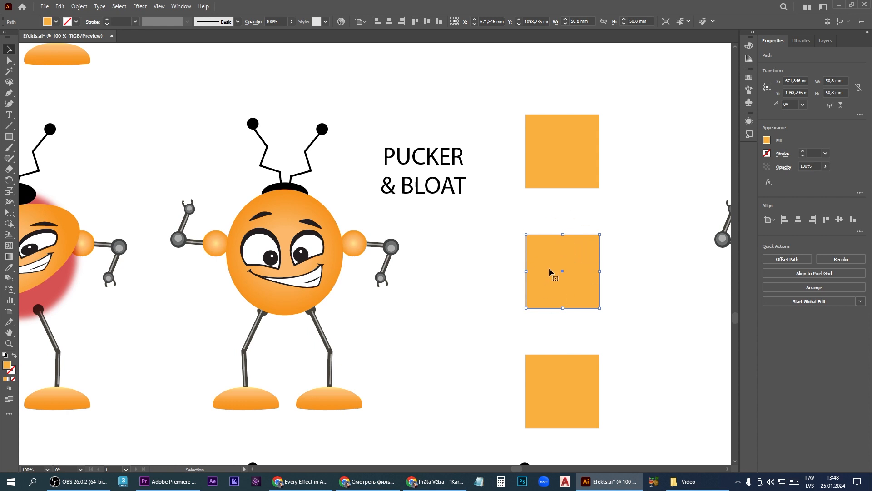
click(577, 377)
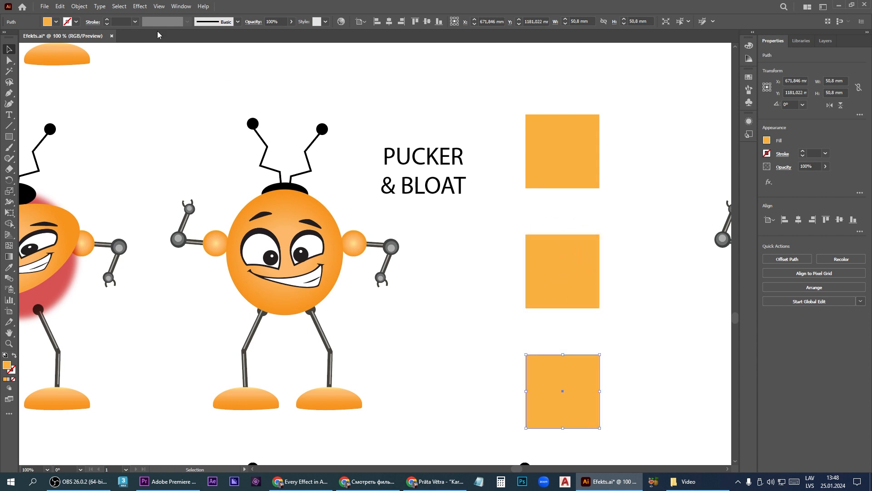
click(79, 7)
mouse_move(98, 242)
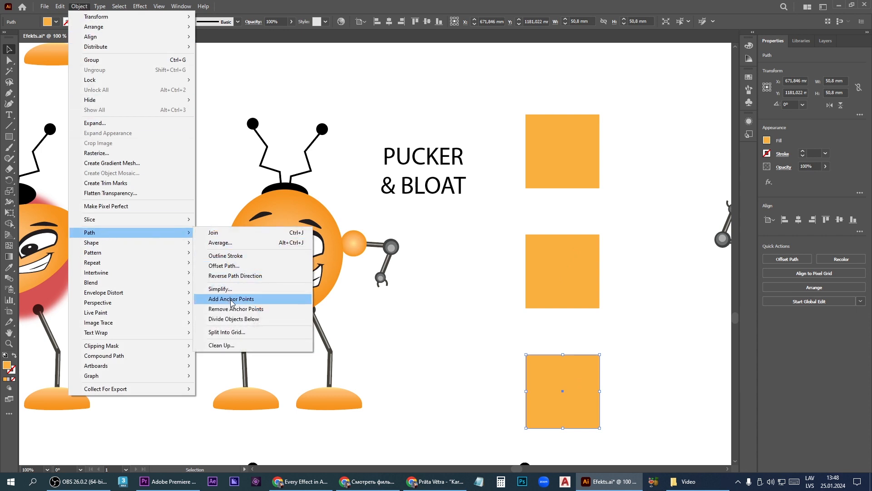
click(231, 299)
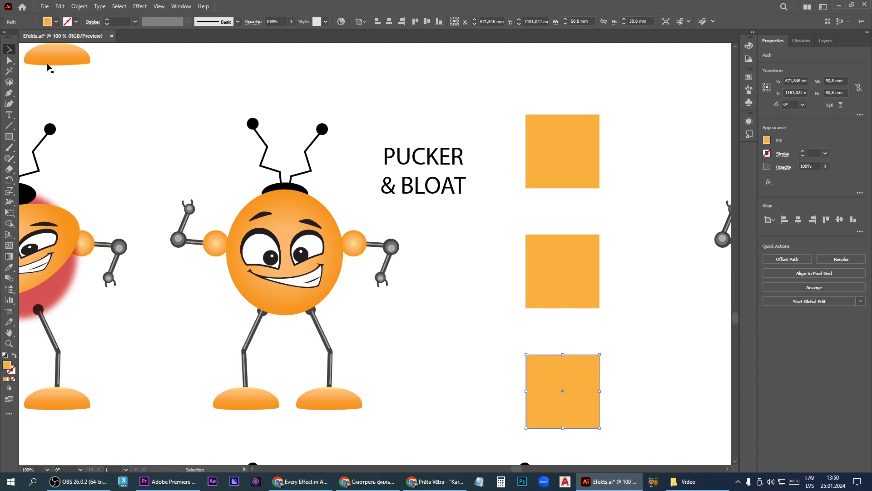
click(9, 61)
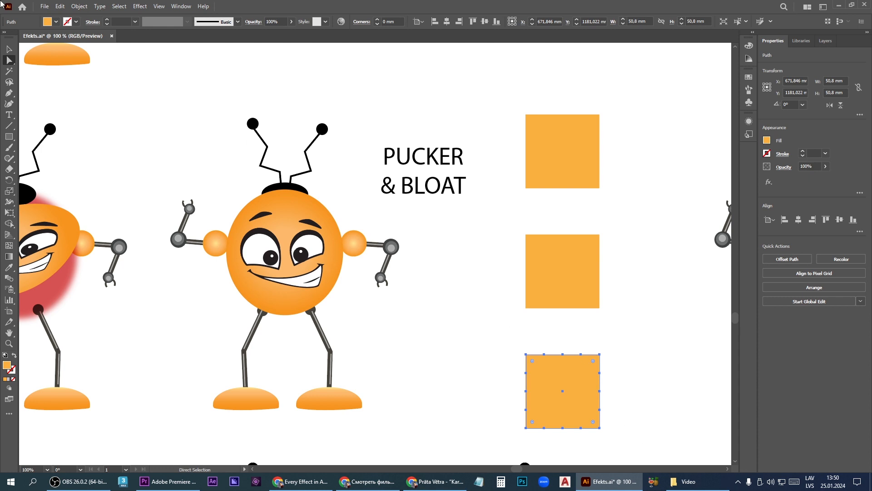
key(v)
Step: Apply a Pucker & Bloat effect to all three orange squares, trying pucker and slight bloat values before settling on 84% bloat
drag(641, 447, 502, 97)
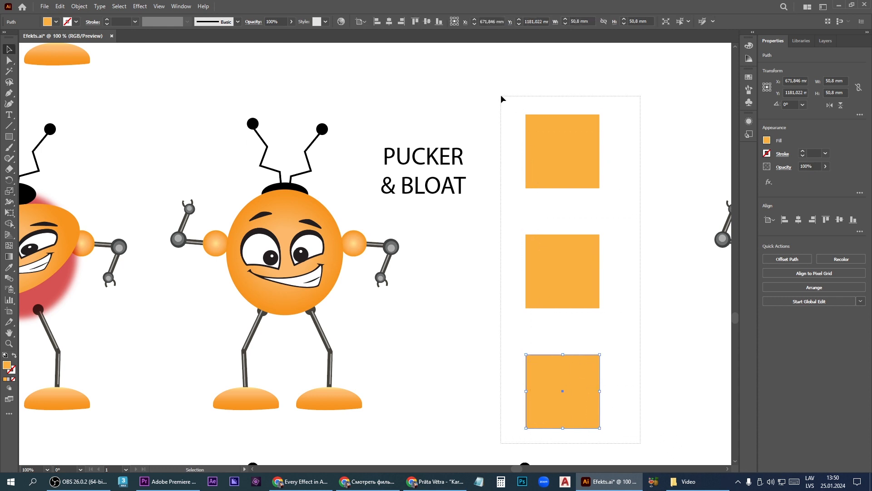
click(769, 183)
mouse_move(791, 233)
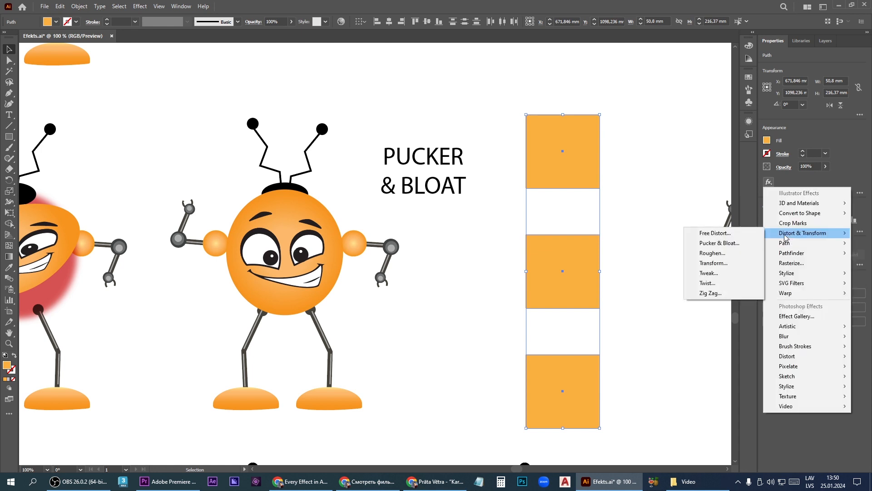
click(716, 244)
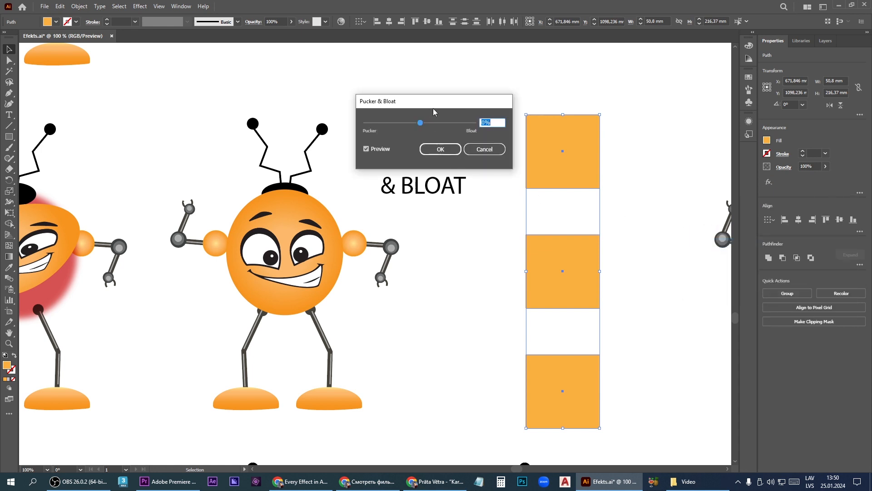
drag(433, 103, 364, 115)
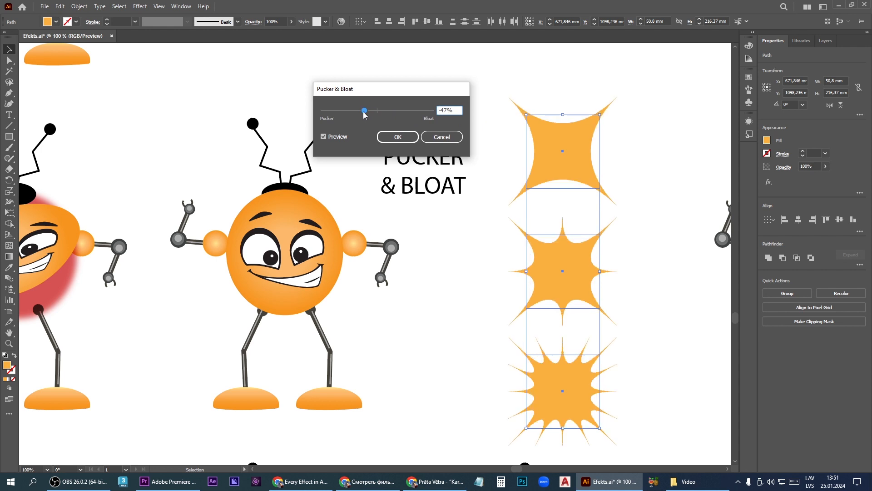
drag(363, 114, 381, 115)
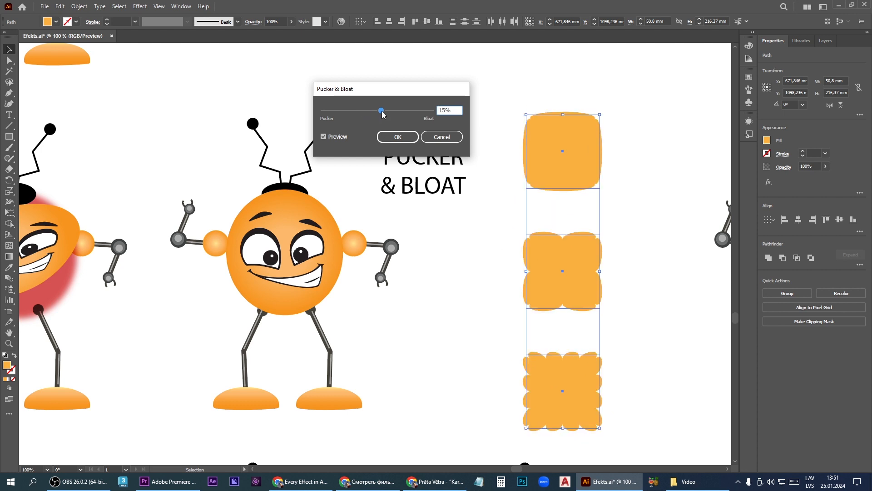
drag(382, 115, 400, 115)
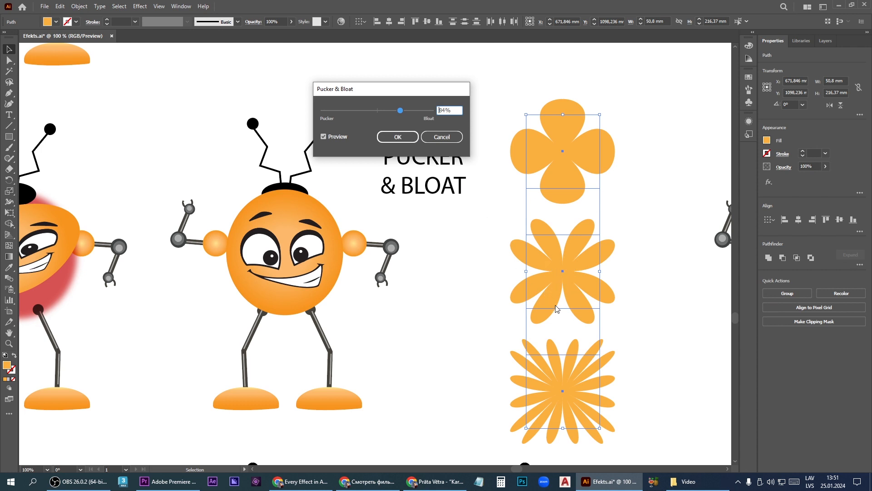
click(398, 137)
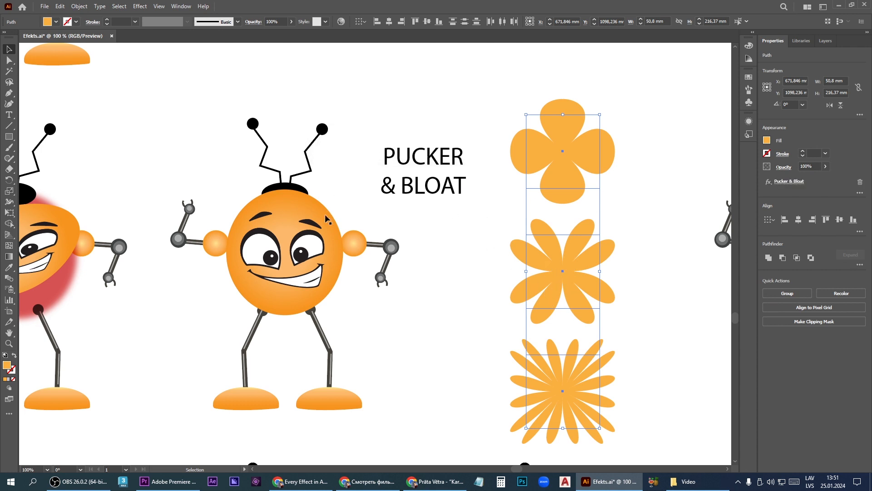
Step: Apply a Pucker & Bloat effect to the character's body group, previewing -45% before settling on 10% bloat, and deselect it
click(263, 222)
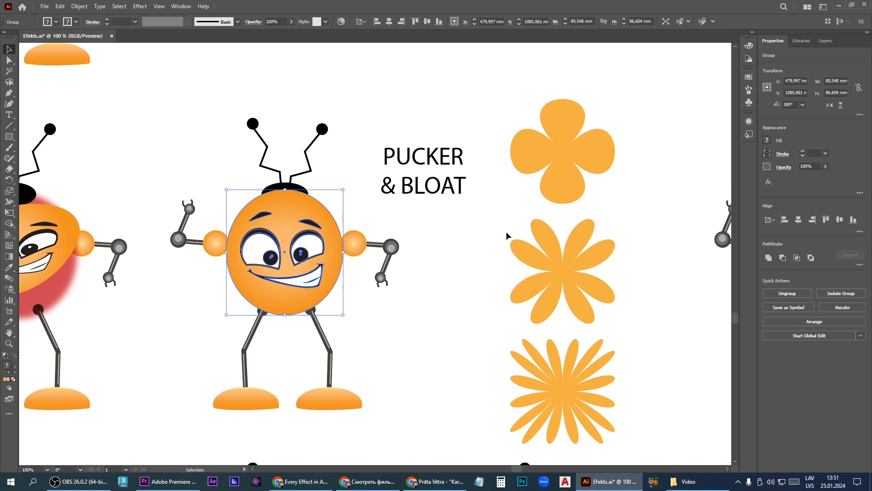
click(768, 182)
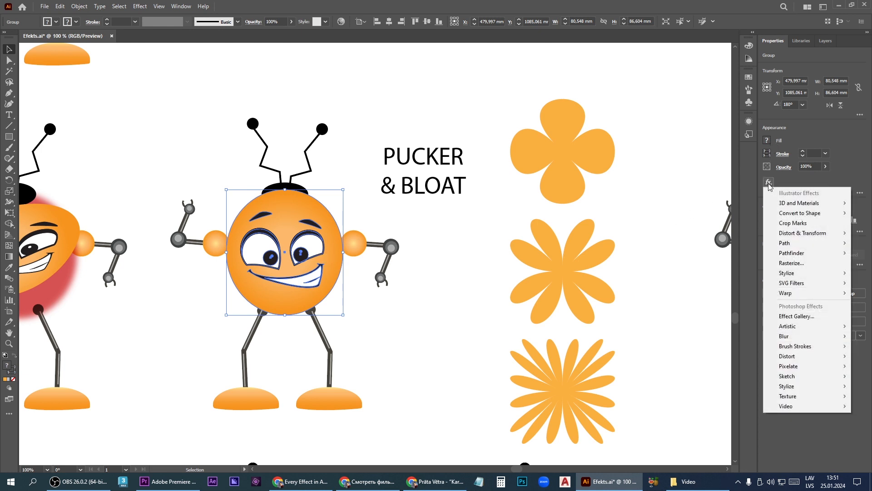
mouse_move(789, 233)
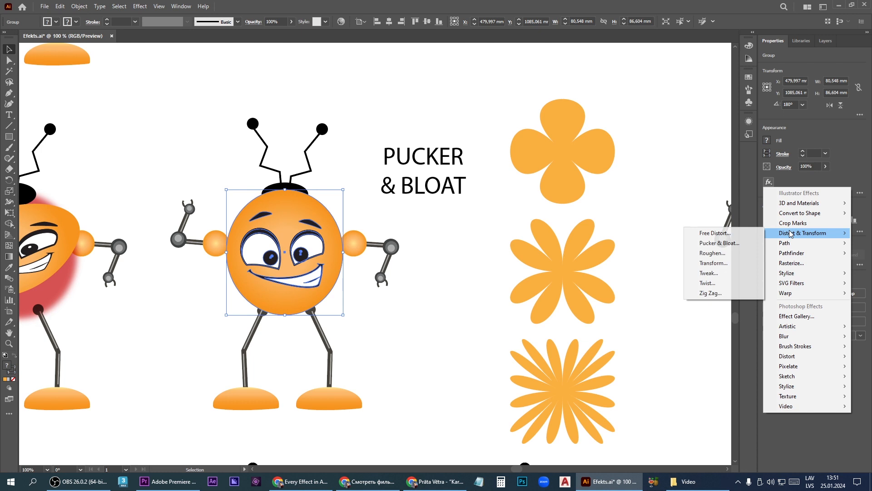
click(721, 243)
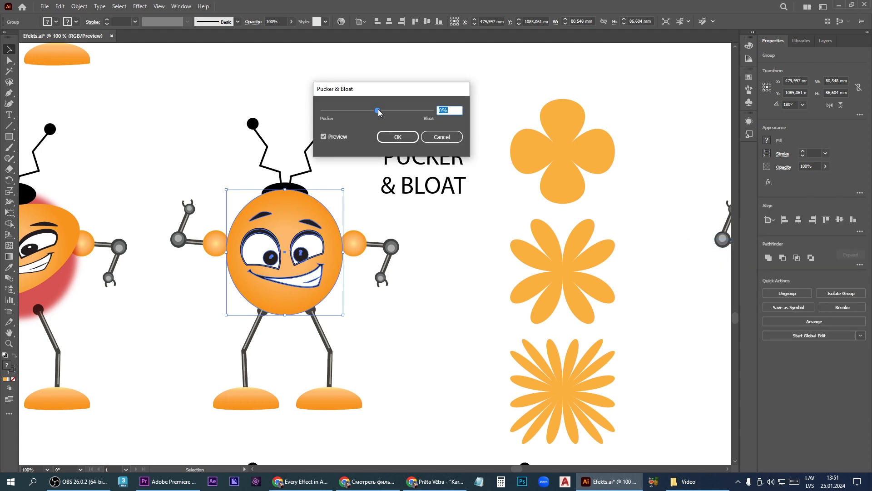
drag(377, 112, 366, 115)
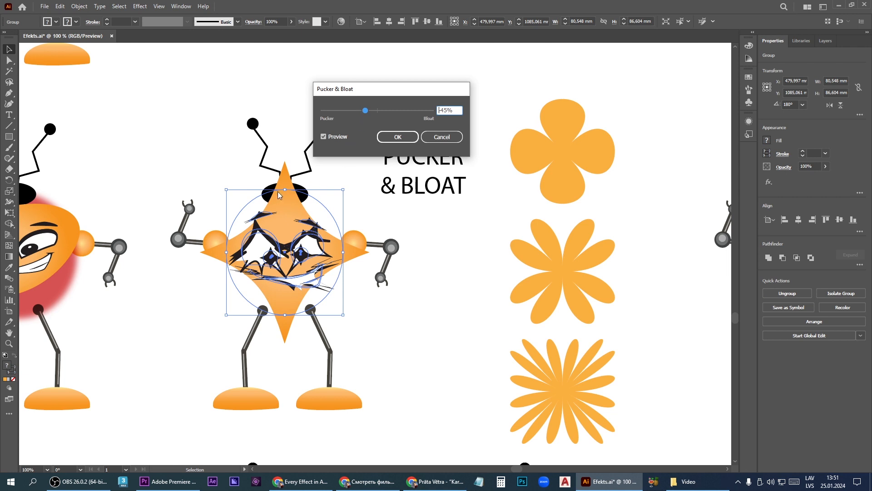
mouse_move(366, 111)
mouse_down()
mouse_move(389, 116)
mouse_move(380, 116)
mouse_up()
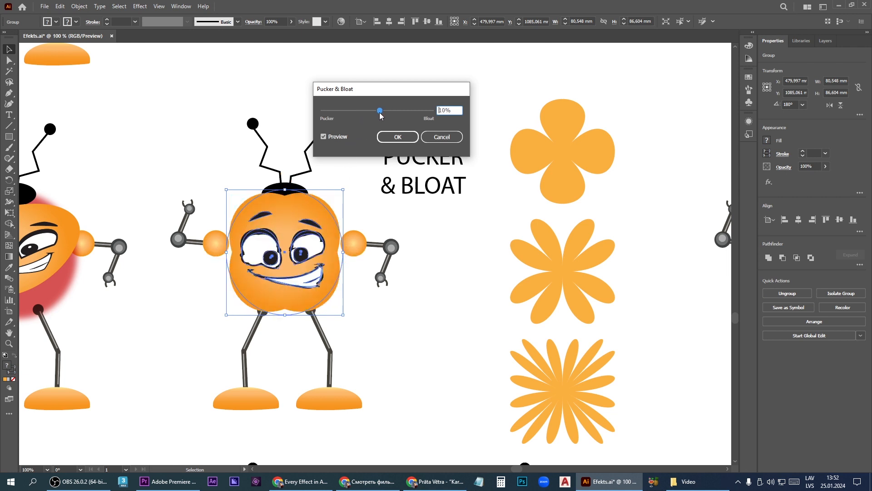
key(Return)
click(347, 317)
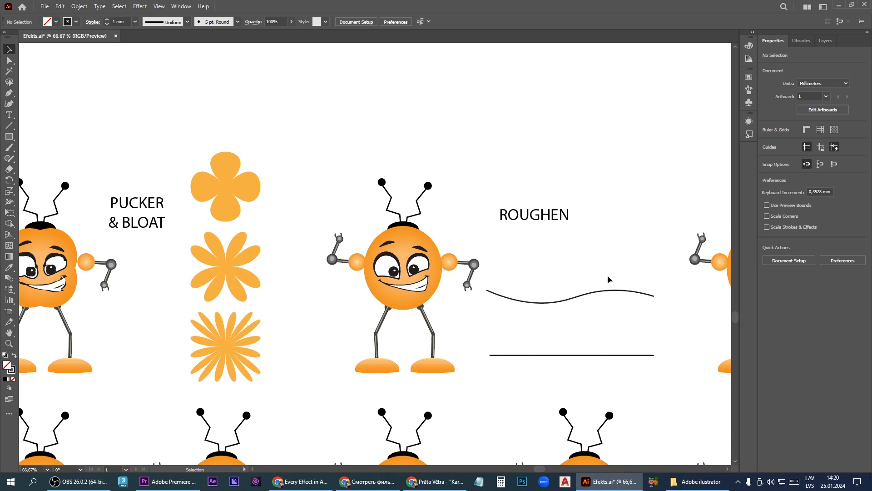
Step: Add a Roughen effect to the wavy and straight lines under the Roughen label, with a relative size of 6%
drag(607, 276, 527, 364)
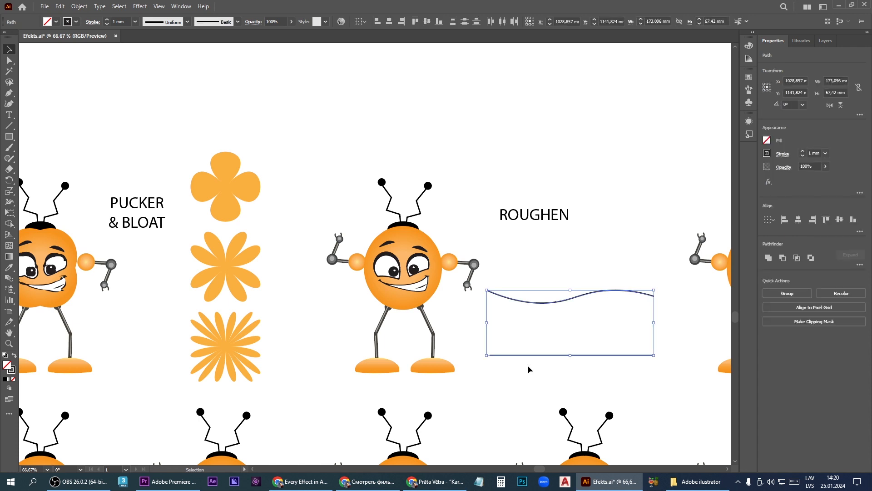
click(768, 182)
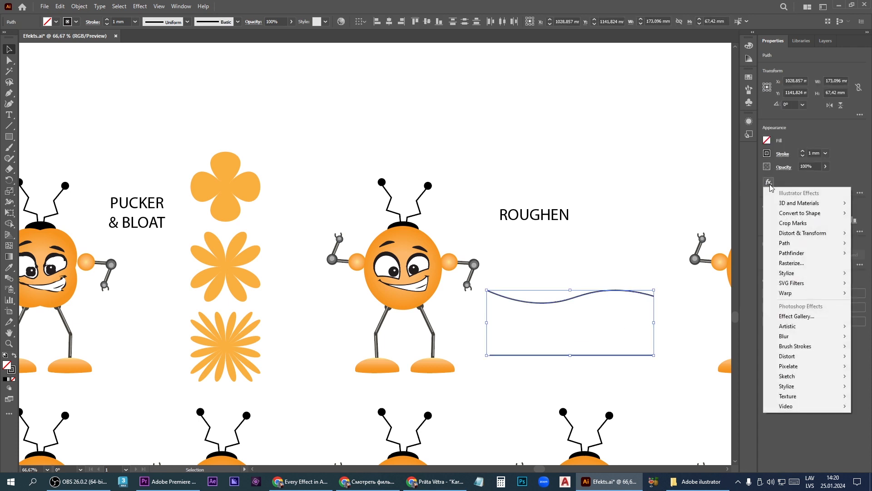
mouse_move(793, 233)
click(701, 253)
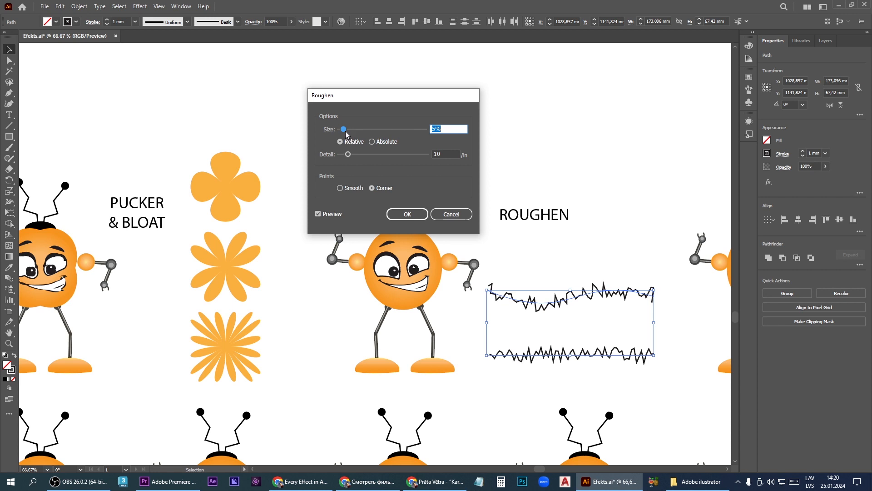
drag(344, 130, 338, 131)
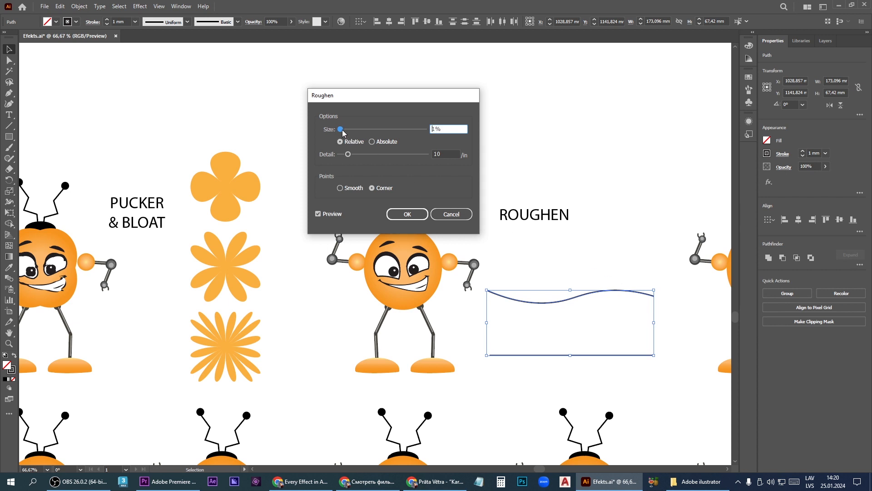
drag(342, 131, 341, 131)
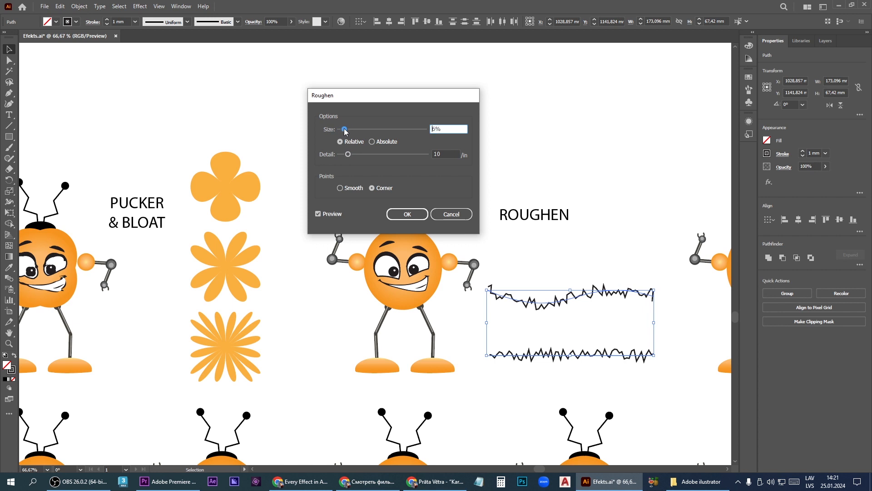
Step: Experiment with the Roughen size and detail values, settling on a size of 6% and a detail of 11 per inch
drag(348, 154, 351, 157)
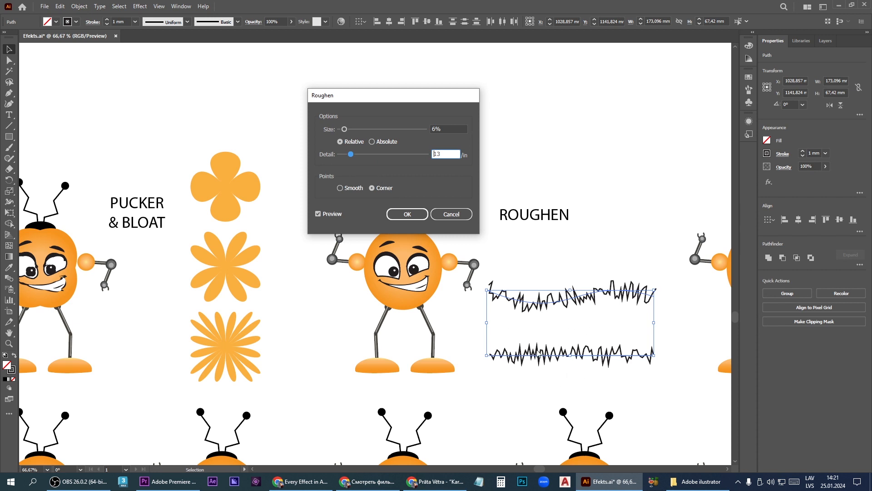
drag(345, 130, 349, 131)
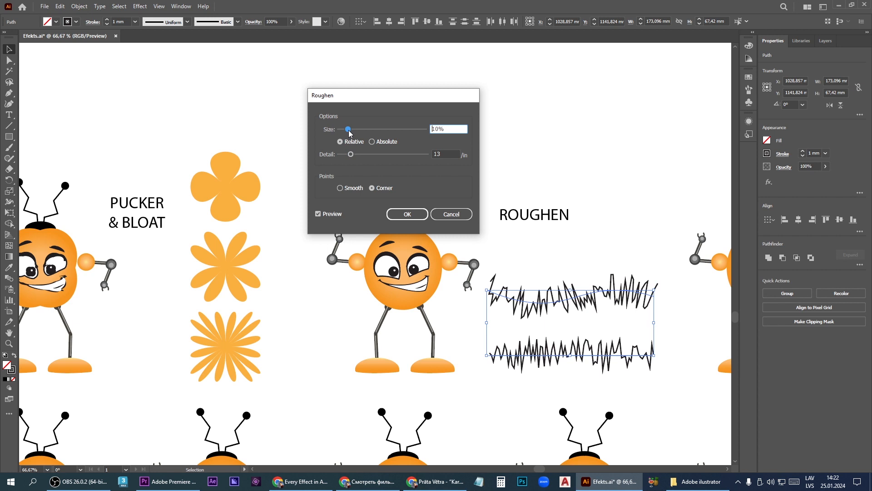
drag(349, 130, 347, 130)
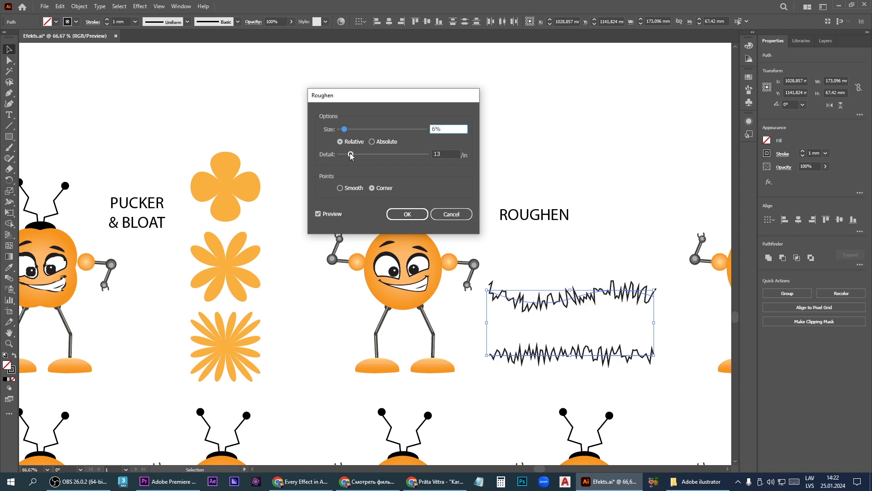
drag(350, 155, 349, 155)
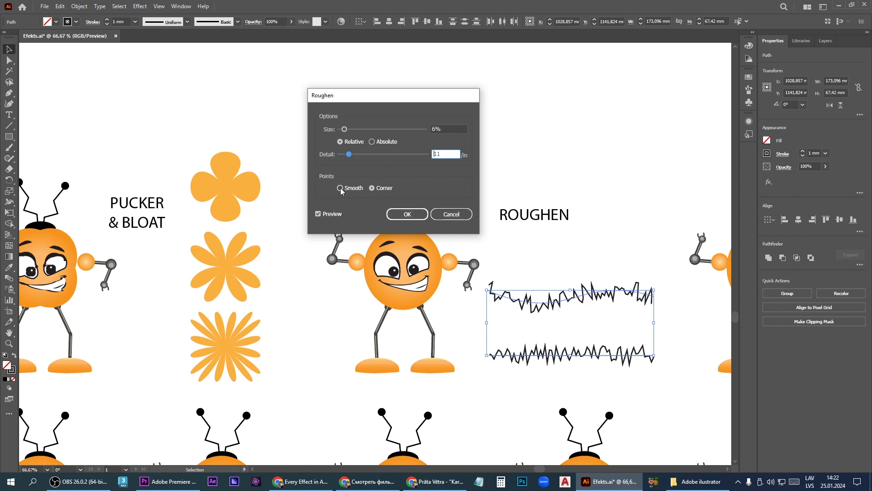
Step: Compare smooth and corner points for the Roughen effect, leaving the points set to Smooth
click(340, 188)
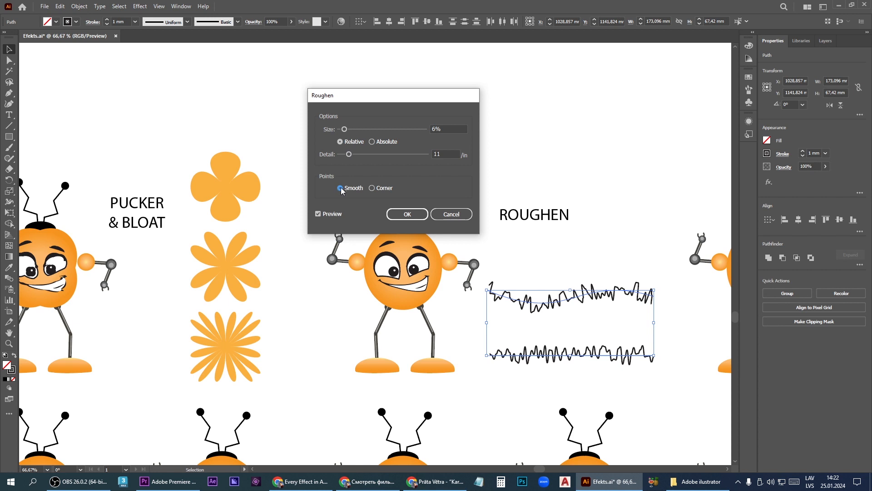
click(372, 188)
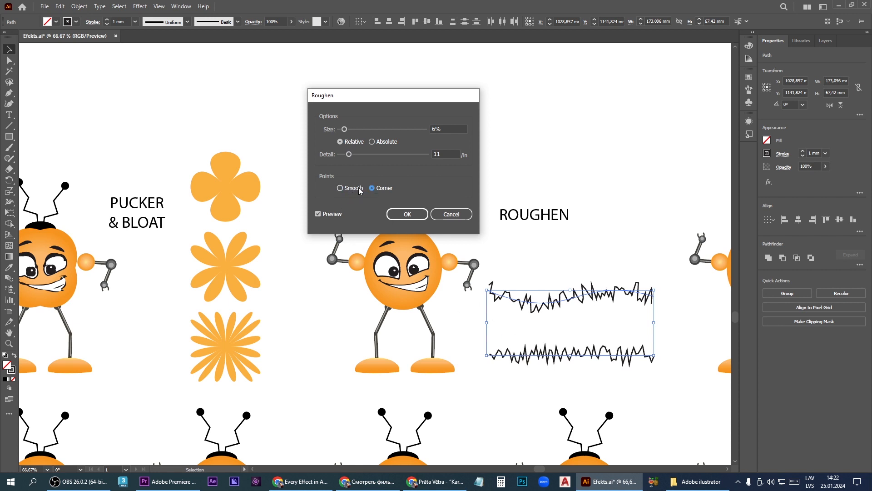
click(342, 189)
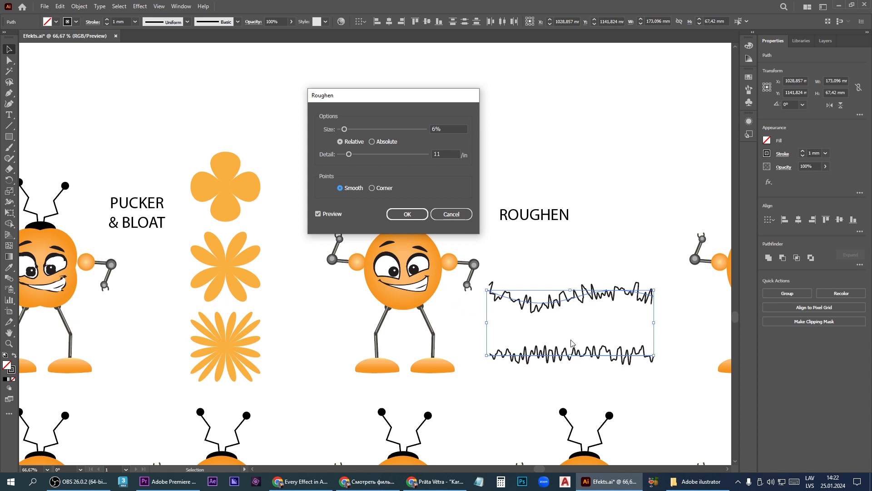
Step: Change the straight line's Roughen effect to an absolute size of 19,05 mm with a detail of 11 per inch
click(411, 214)
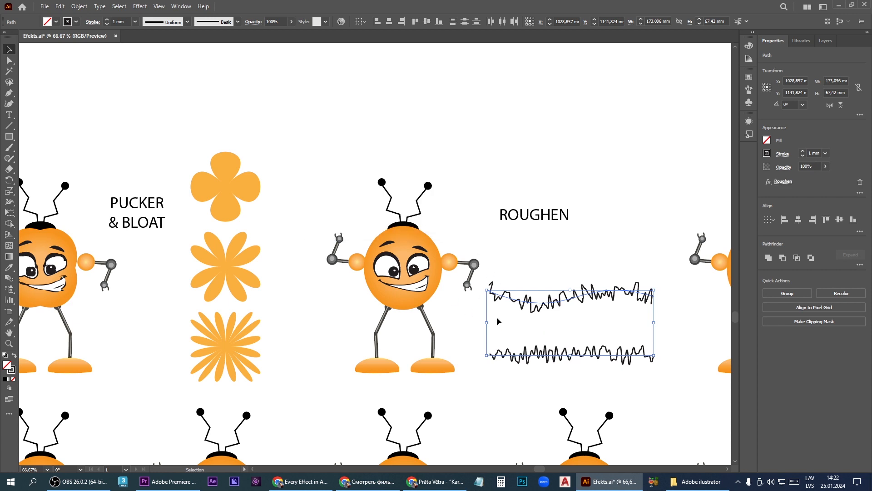
click(573, 365)
click(784, 181)
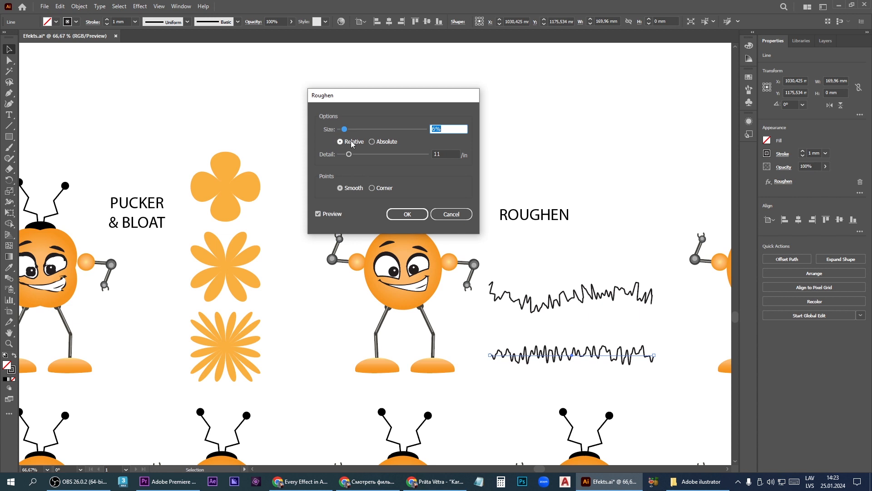
click(372, 143)
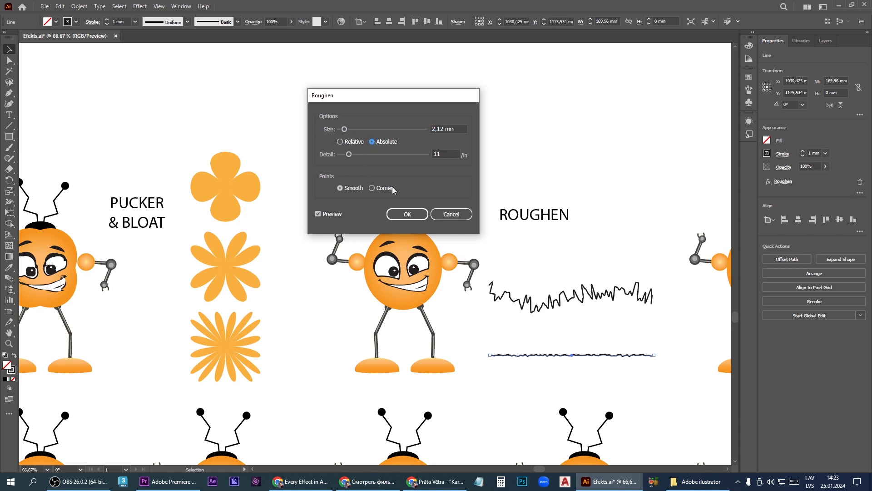
drag(344, 130, 372, 139)
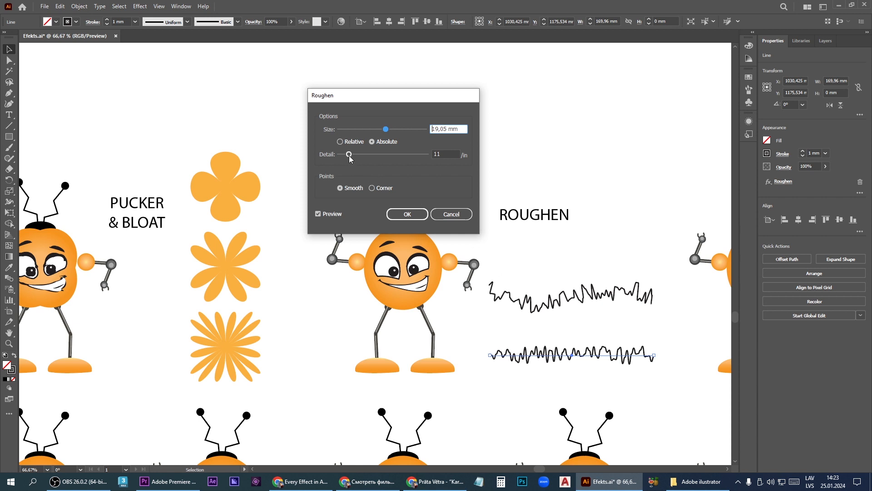
drag(348, 157, 349, 158)
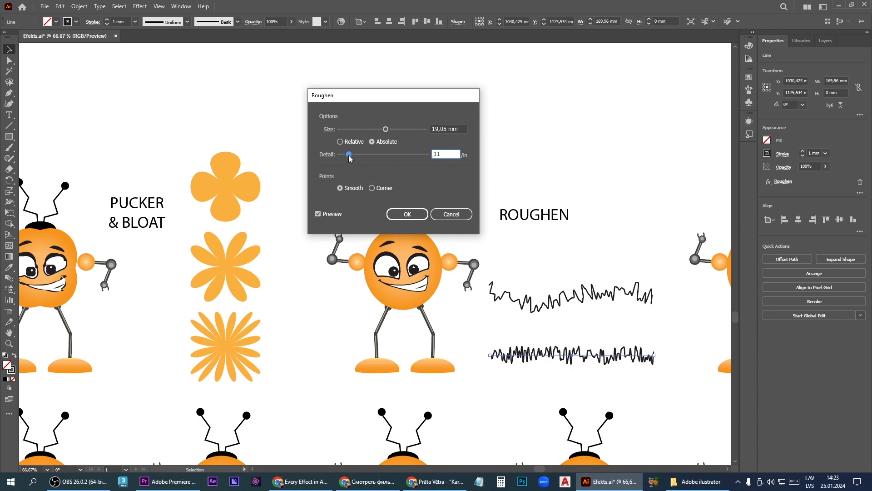
click(407, 214)
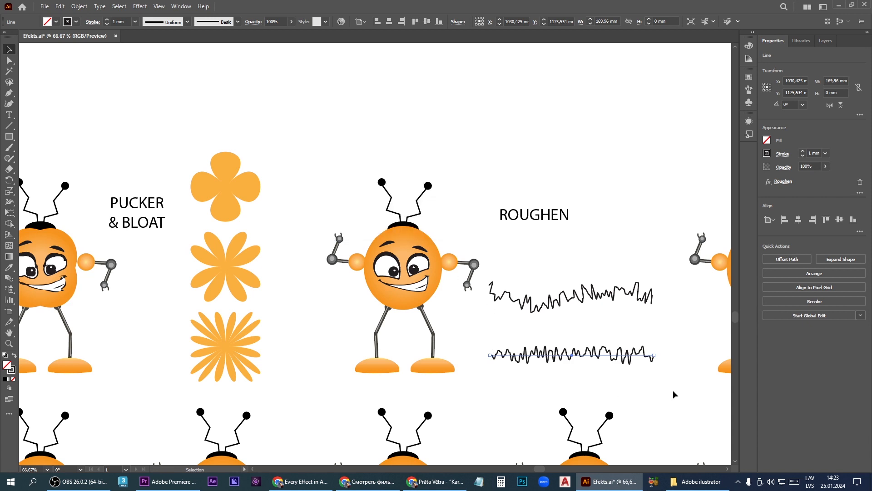
Step: Check the Roughen settings of the wavy line and clear the selection
drag(676, 393, 545, 262)
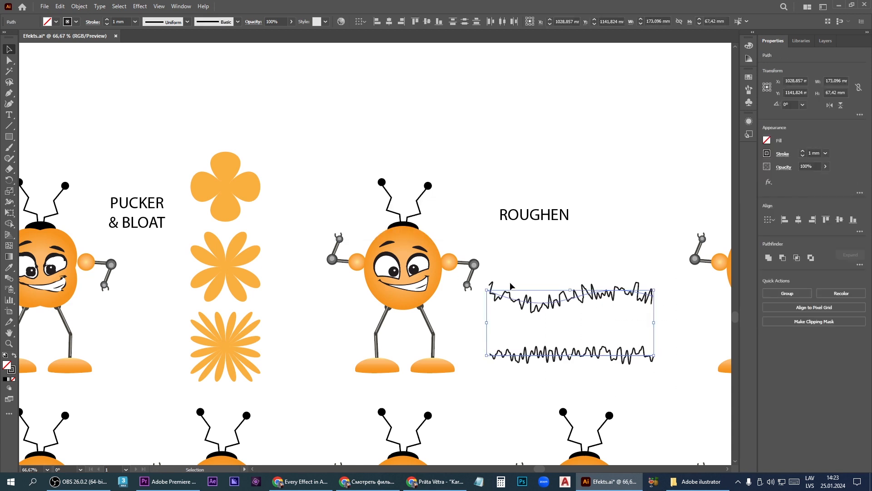
drag(487, 289, 483, 272)
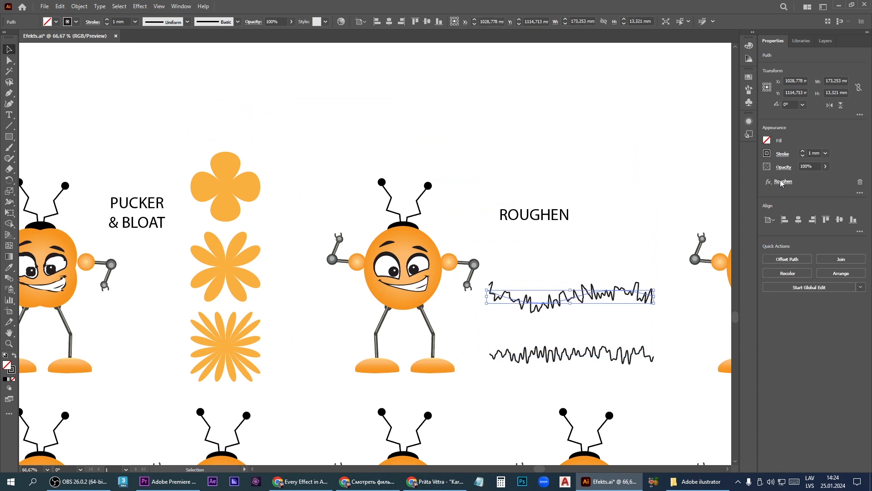
click(781, 182)
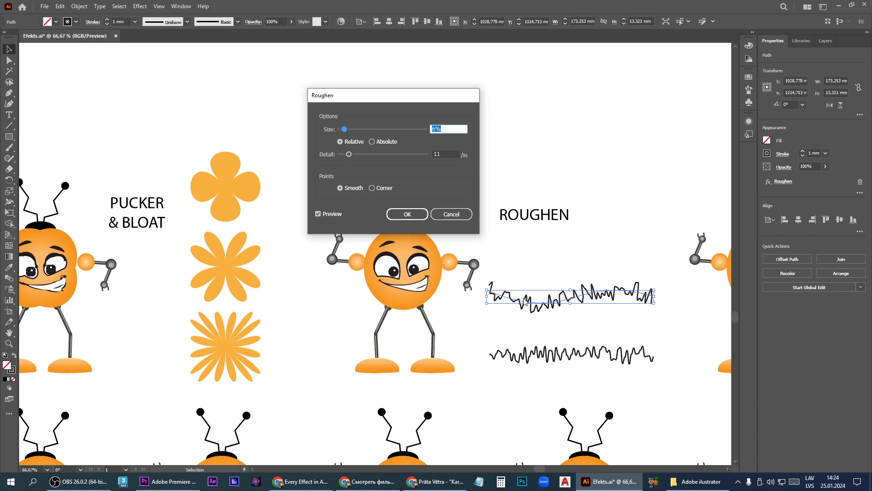
key(Return)
click(547, 251)
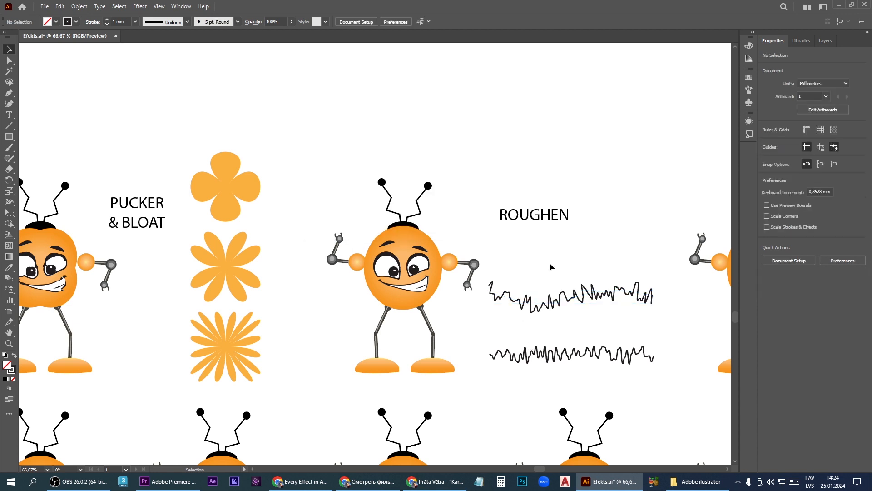
Step: Apply a Roughen effect to the character's body group beside the Roughen label, with 5% relative size, 15 per inch detail and corner points
click(436, 251)
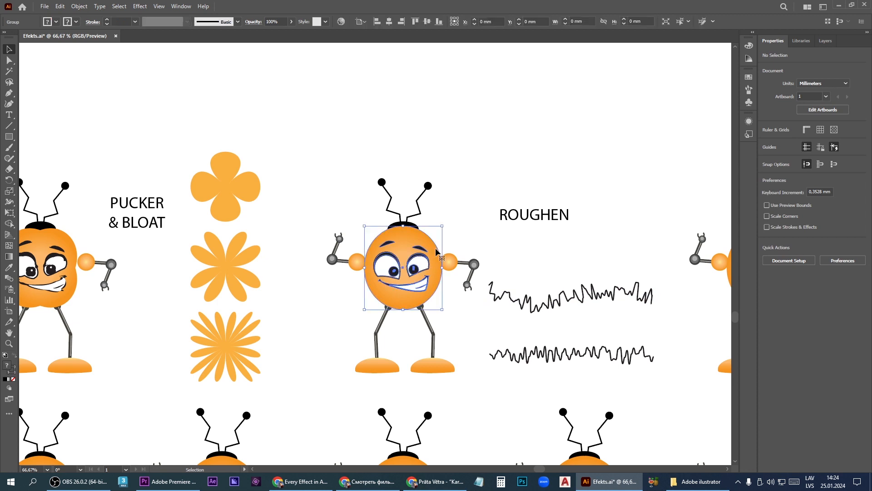
scroll(472, 271, left, 3)
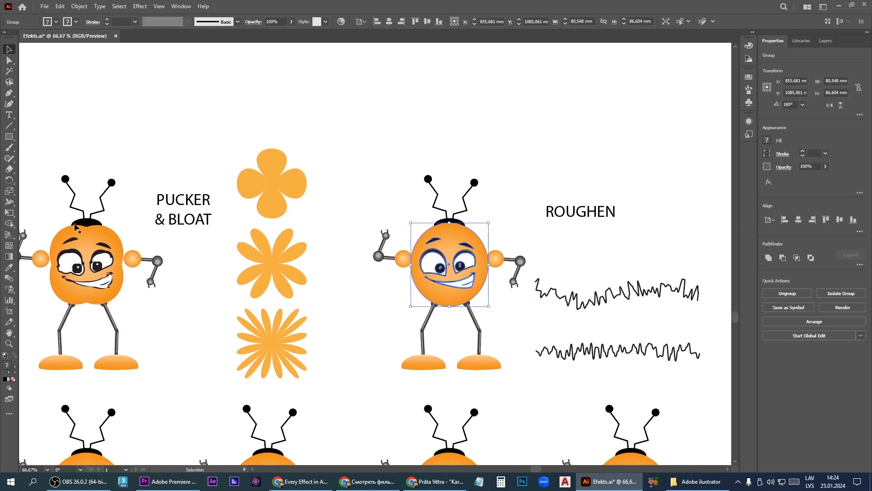
click(768, 181)
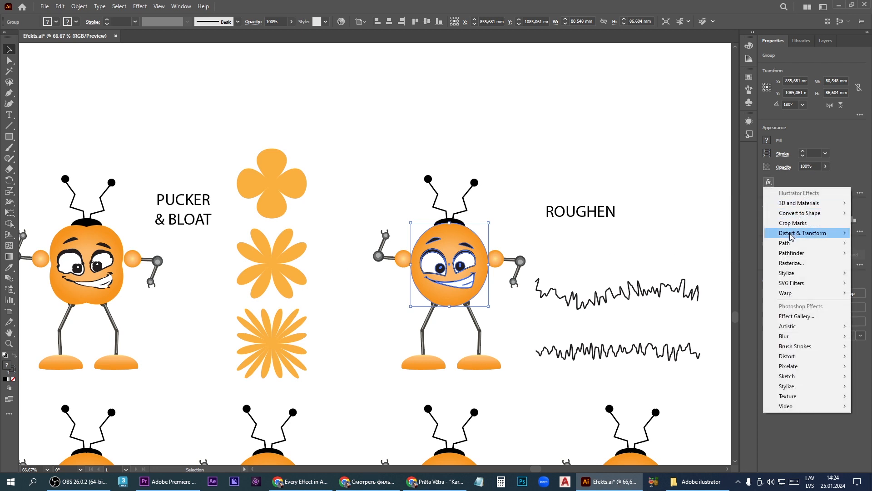
mouse_move(780, 234)
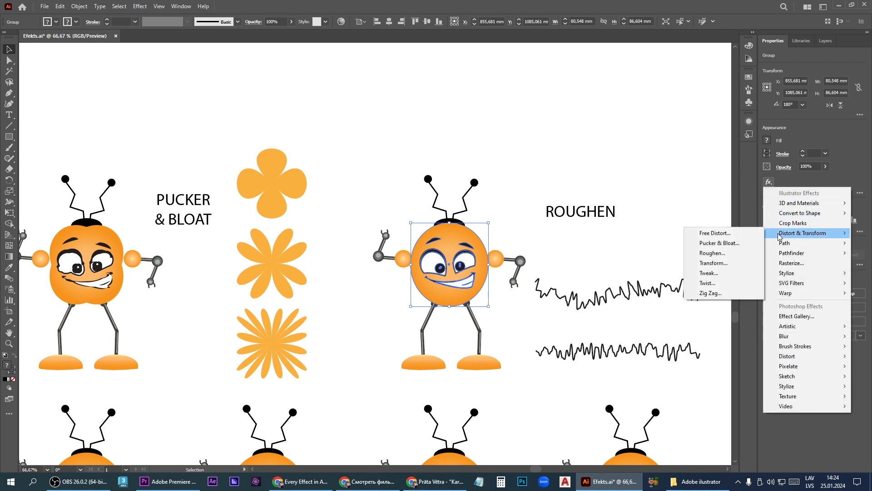
click(712, 253)
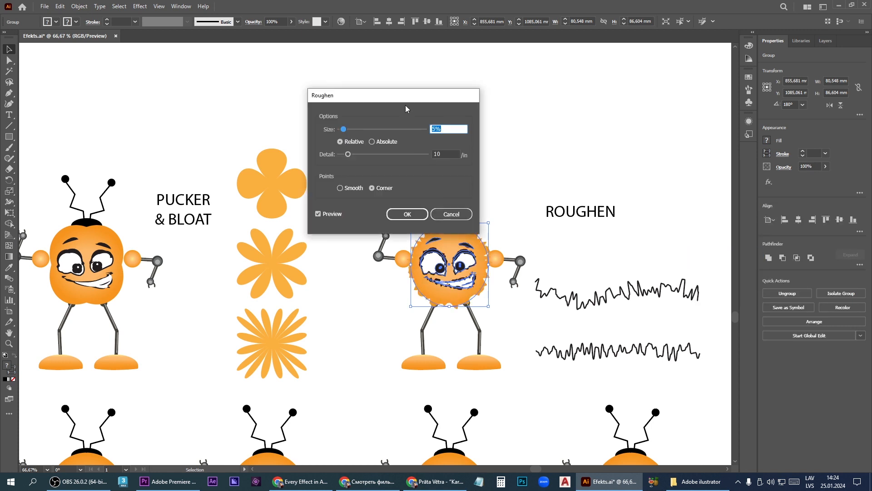
drag(405, 97, 286, 84)
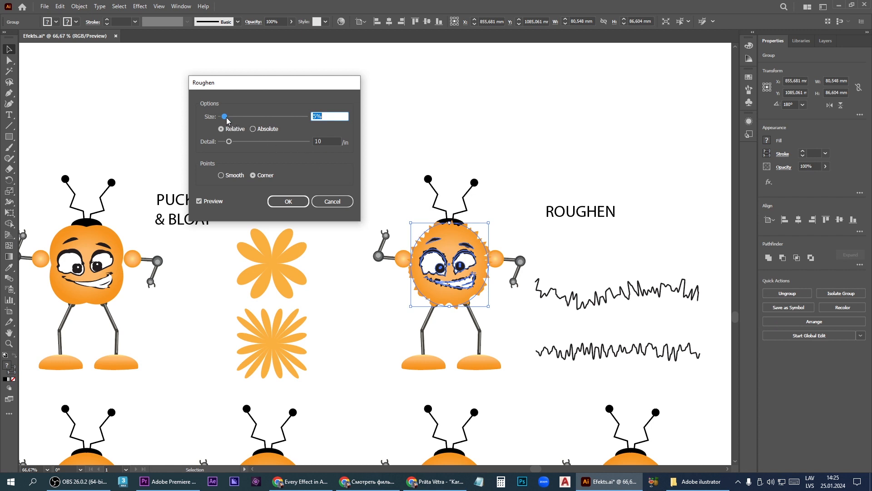
mouse_move(227, 120)
mouse_down()
mouse_move(234, 144)
mouse_move(222, 121)
mouse_up()
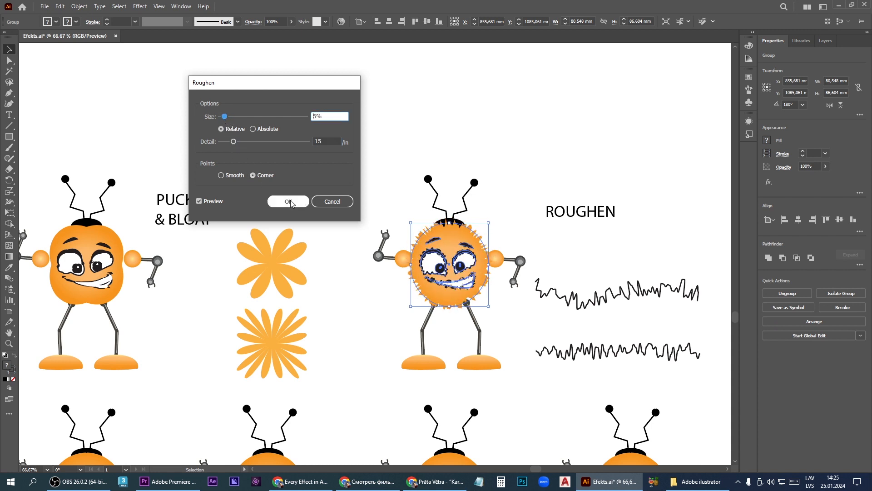
key(Return)
Step: Increase the Roughen detail on the character's body group to 60 per inch, previewing 44 on the way
key(ctrl+plus)
key(ctrl+plus)
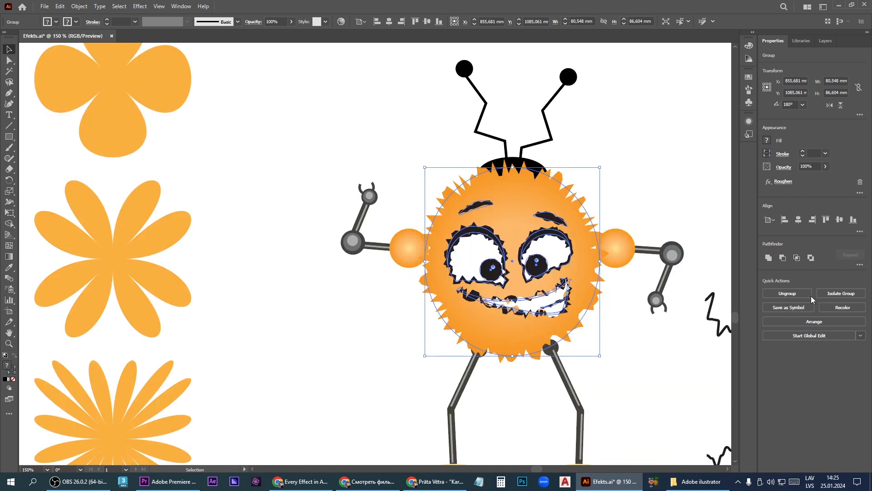
click(789, 185)
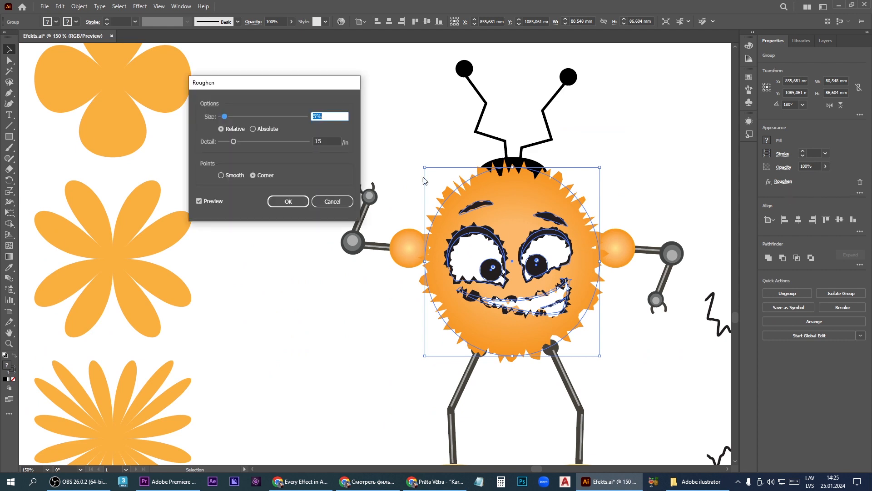
drag(233, 142, 260, 146)
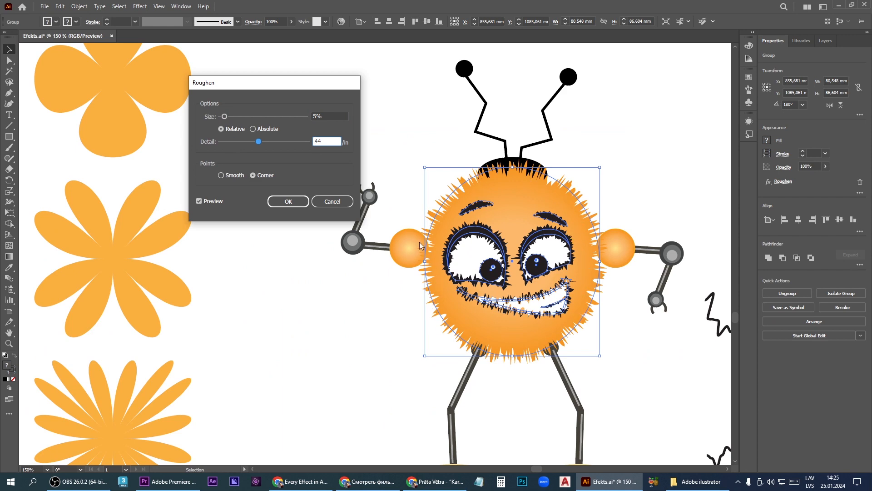
drag(258, 142, 273, 142)
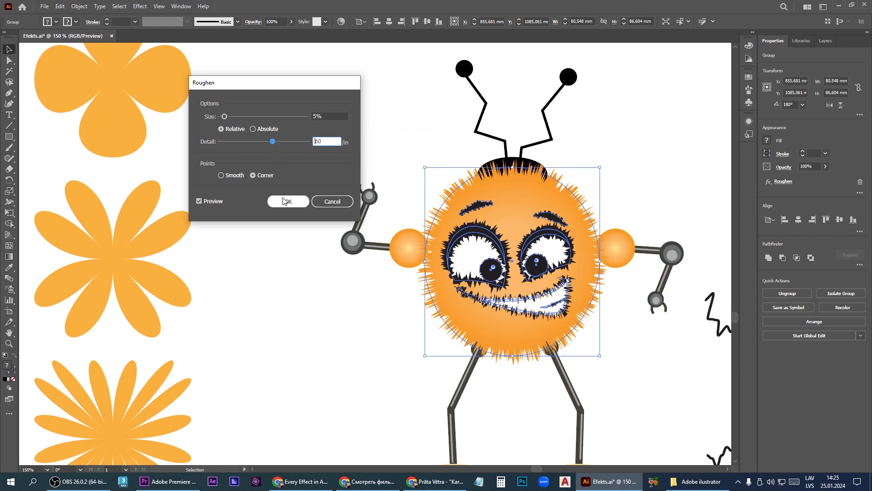
click(288, 201)
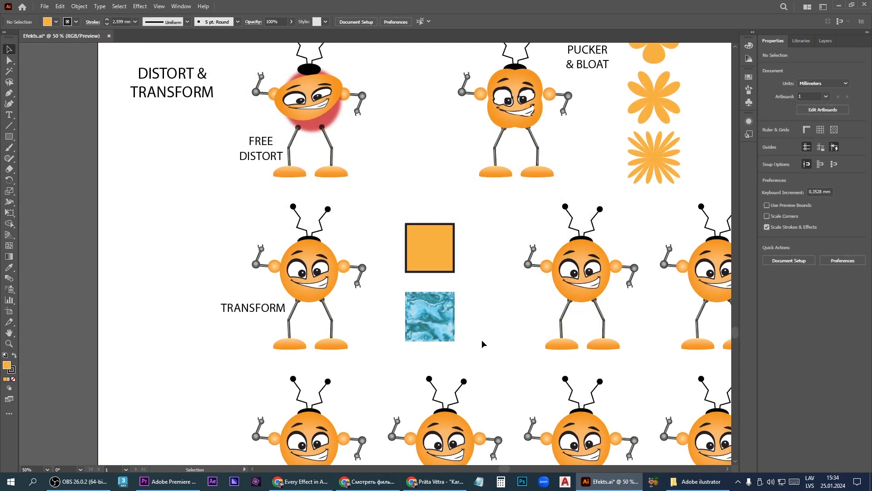
Step: Add a Transform effect to the orange square in the Transform row, scaling it 126% horizontally and 121% vertically
scroll(314, 237, up, 1)
drag(387, 313, 401, 297)
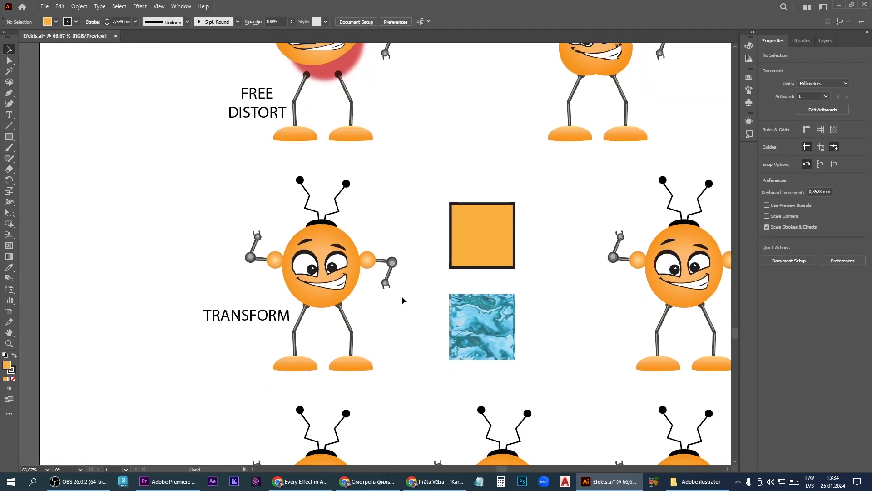
click(480, 238)
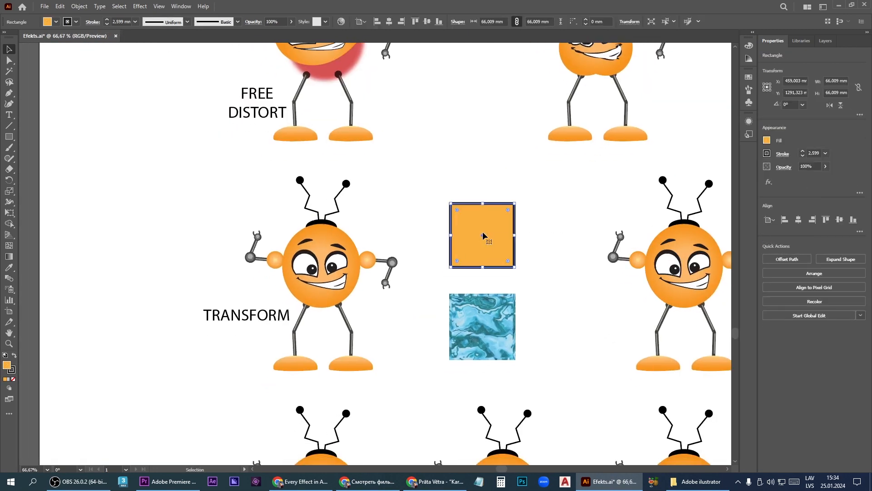
click(769, 181)
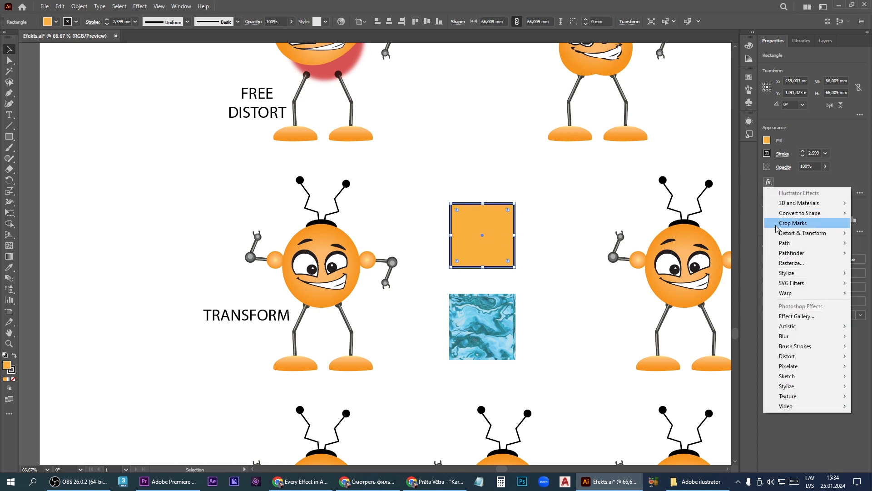
mouse_move(780, 236)
click(715, 262)
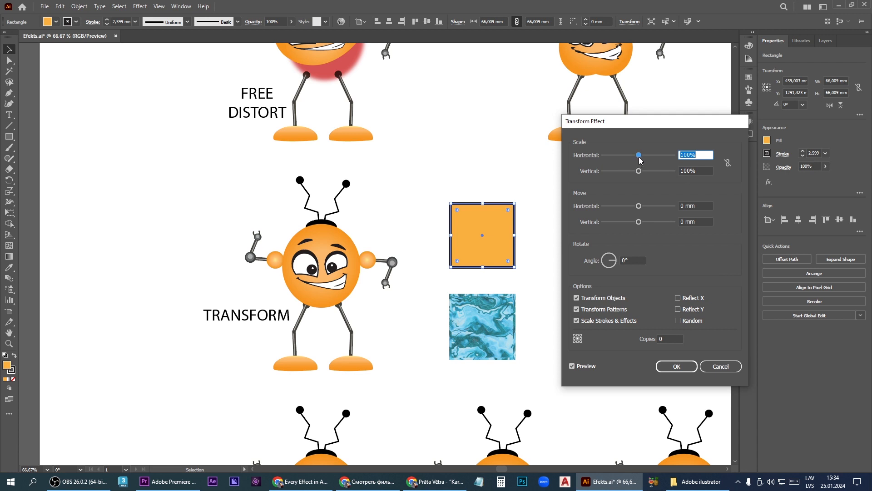
drag(639, 159, 648, 160)
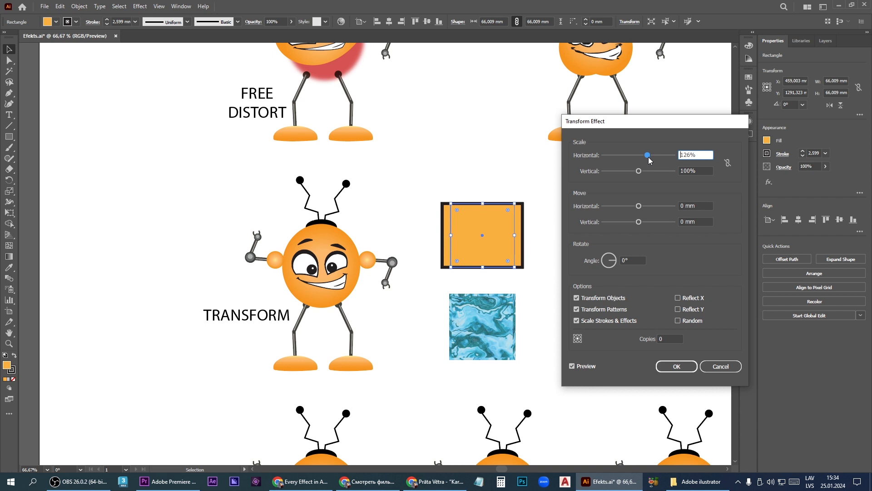
drag(639, 171, 647, 174)
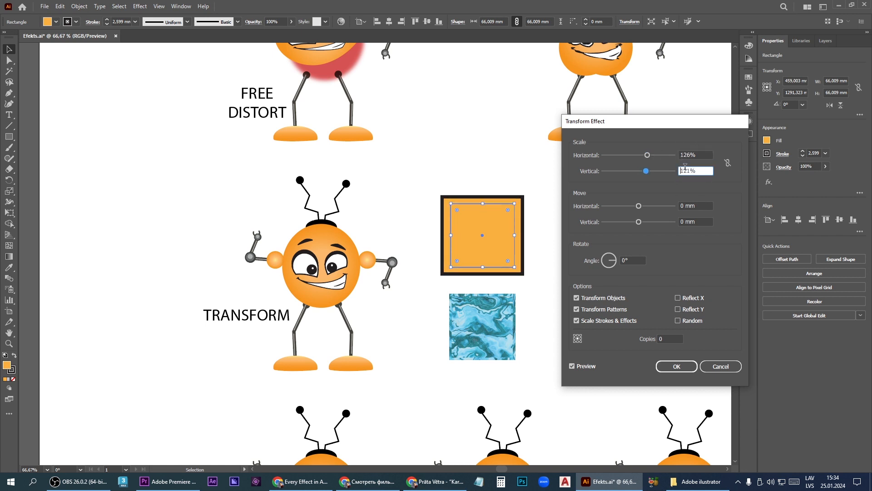
Step: Adjust the square's horizontal scale in small increments, lowering it to 103% and raising it to 119%
click(687, 155)
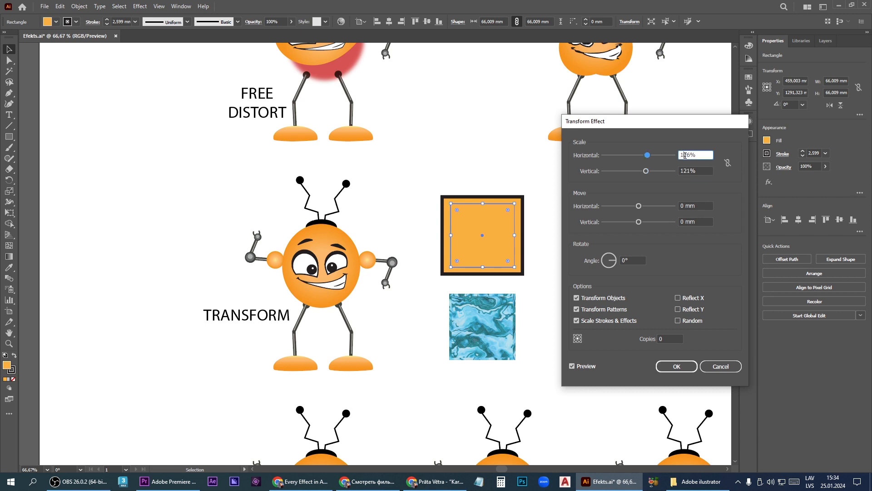
double_click(685, 155)
key(Down)
key(Down)
key(Down)
key(Down)
key(Down)
key(Down)
key(Down)
key(Down)
key(Down)
key(Down)
key(Down)
key(Down)
key(Down)
key(Down)
key(Down)
key(Down)
key(Down)
key(Down)
key(Down)
key(Down)
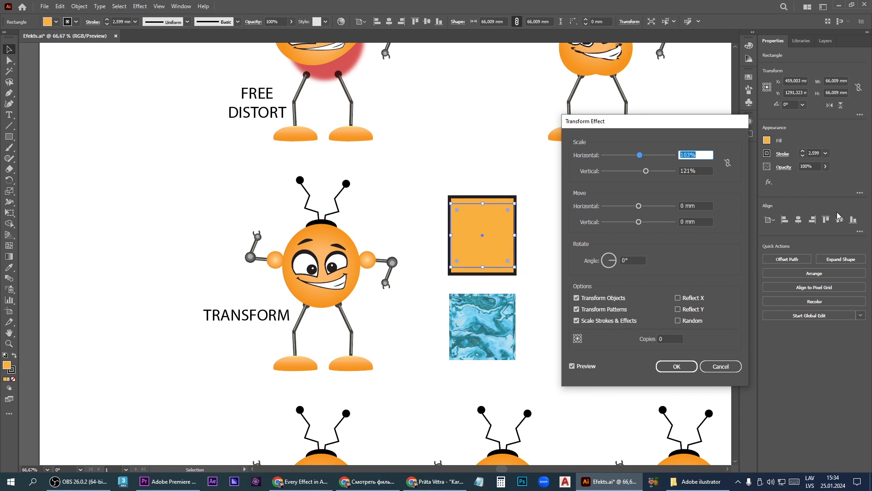
key(Up)
key(Up)
key(Up)
key(Up)
key(Up)
key(Up)
key(Up)
key(Up)
key(Up)
key(Up)
key(Up)
key(Up)
key(Up)
key(Up)
key(Up)
key(Up)
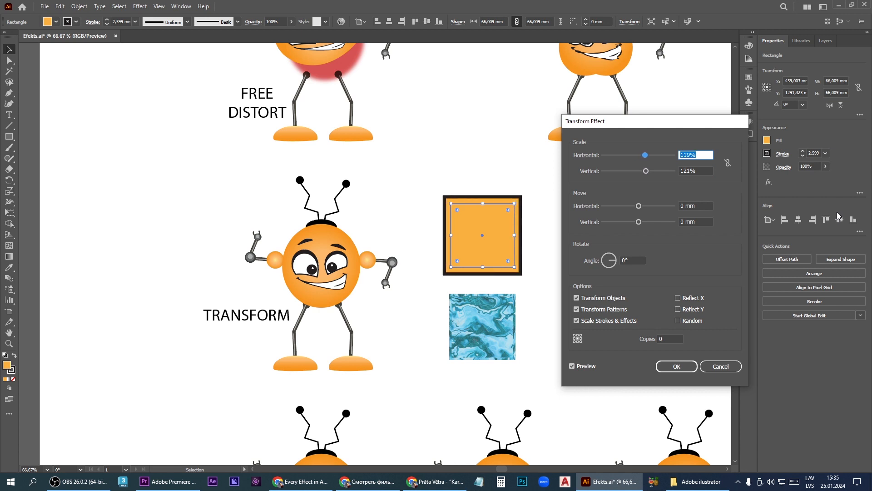
Step: Vary the square's vertical scale in small increments and settle on 122%
key(Tab)
key(Up)
key(Up)
key(Up)
key(Up)
key(Up)
key(Up)
key(Up)
key(Up)
key(Up)
key(Up)
key(Up)
key(Up)
key(Up)
key(Up)
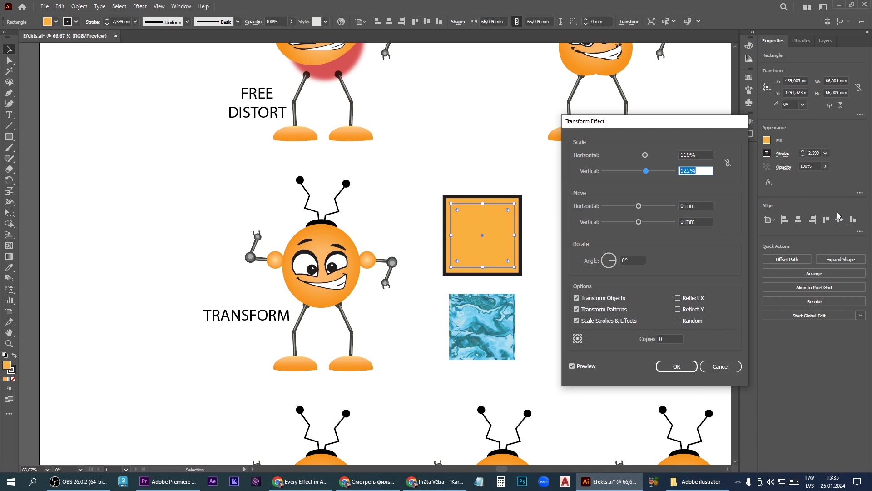
key(Down)
key(Down)
key(Down)
key(Down)
key(Down)
key(Down)
key(Down)
key(Down)
key(Down)
key(Down)
key(Down)
key(Down)
key(Down)
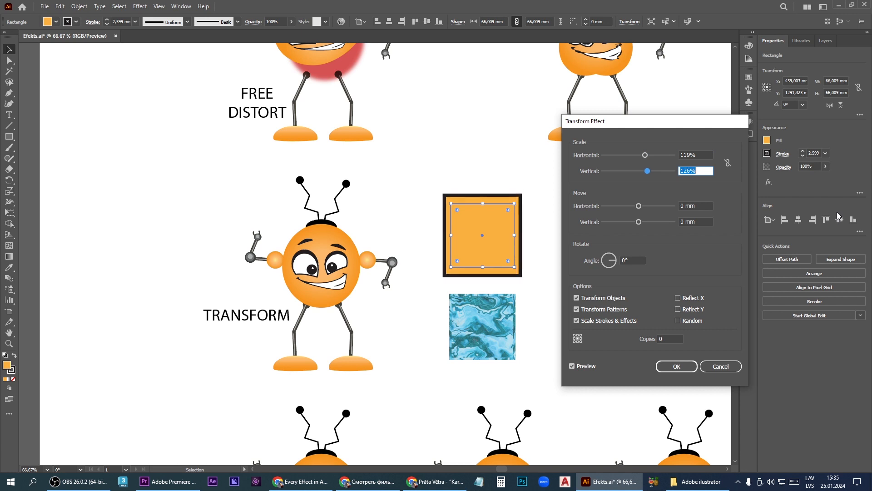
Step: Set the Transform effect's horizontal move for the orange square to 14 mm
key(Tab)
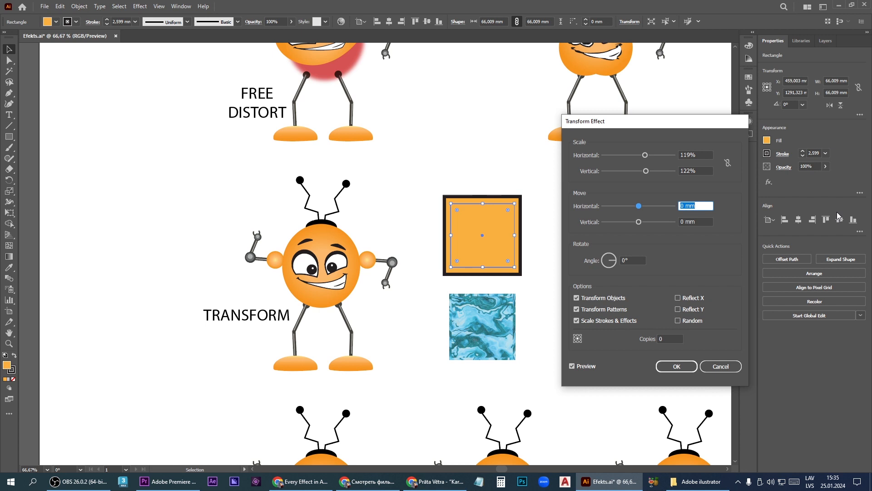
key(Up)
key(Up)
key(Up)
key(Up)
key(Up)
key(Up)
key(Up)
key(Up)
key(Up)
key(Up)
key(Up)
key(Up)
key(Up)
key(Up)
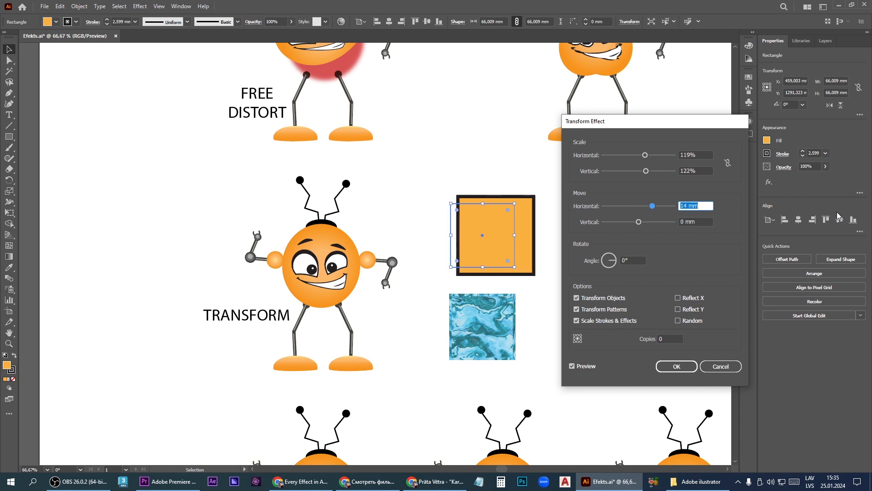
Step: Vary the orange square's vertical move in small increments and settle on -3 mm
key(Tab)
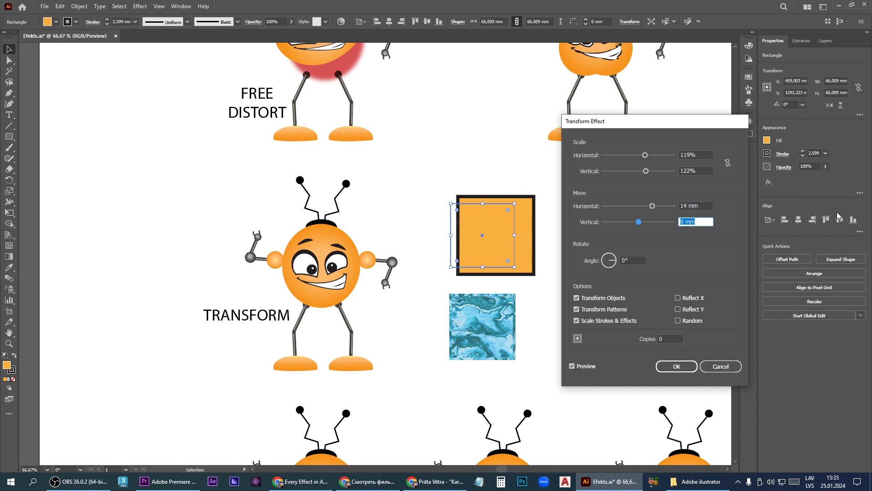
key(Up)
key(Up)
key(Up)
key(Up)
key(Up)
key(Up)
key(Up)
key(Up)
key(Up)
key(Up)
key(Up)
key(Down)
key(Down)
key(Down)
key(Down)
key(Down)
key(Down)
key(Down)
key(Down)
key(Down)
key(Down)
key(Down)
key(Down)
key(Down)
key(Down)
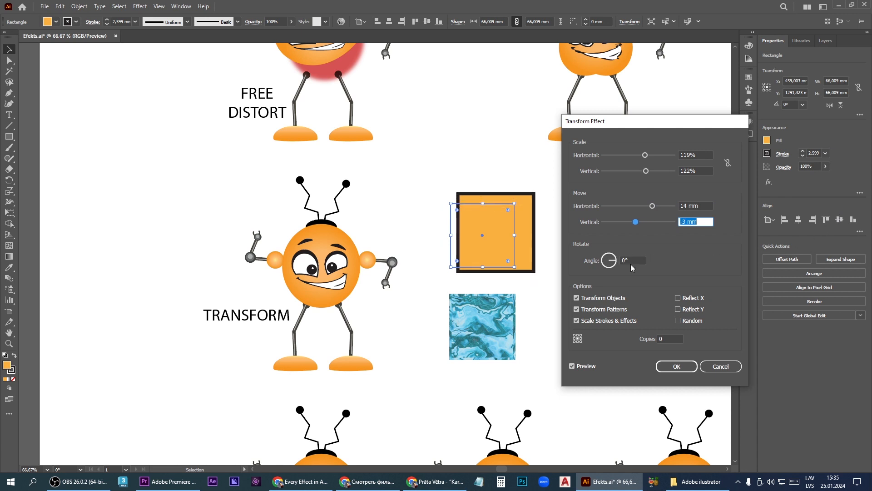
Step: Adjust the orange square's rotation angle, raising it to 31° and settling on -12°
key(Tab)
key(Up)
key(Up)
key(Up)
key(Up)
key(Up)
key(Up)
key(Up)
key(Up)
key(Up)
key(Up)
key(Up)
key(Up)
key(Up)
key(Up)
key(Up)
key(Up)
key(Up)
key(Up)
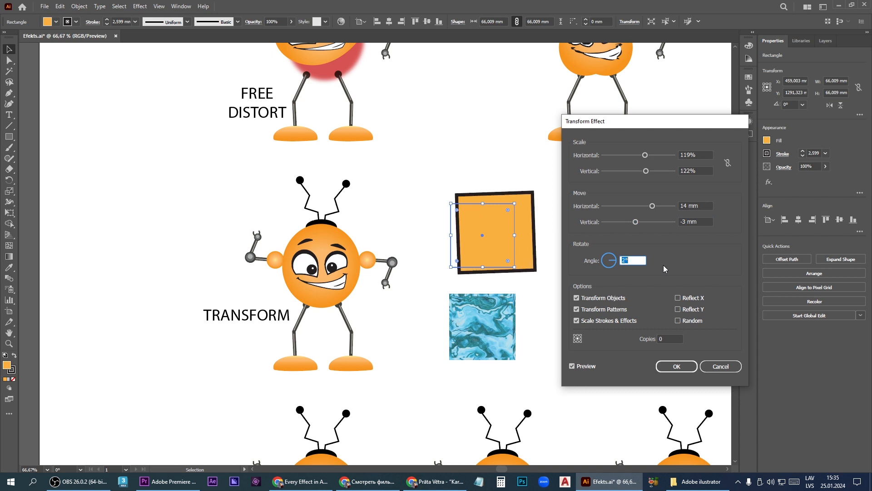
key(Up)
key(Up)
key(Up)
key(Up)
key(Up)
key(Up)
key(Up)
key(Up)
key(Up)
key(Up)
key(Up)
key(Up)
key(Up)
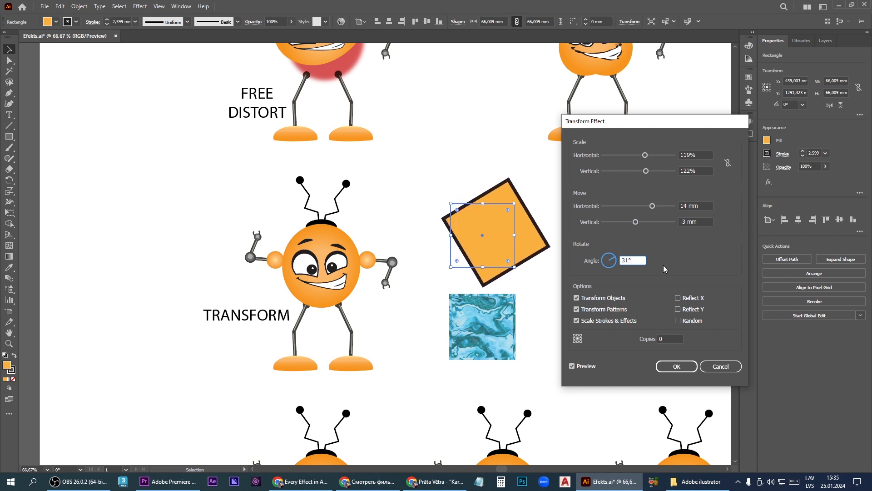
key(Down)
key(Down)
key(Down)
key(Down)
key(Down)
key(Down)
key(Down)
key(Down)
key(Down)
key(Down)
key(Down)
key(Down)
key(Down)
key(Down)
key(Down)
key(Down)
key(Down)
key(Down)
key(Down)
key(Down)
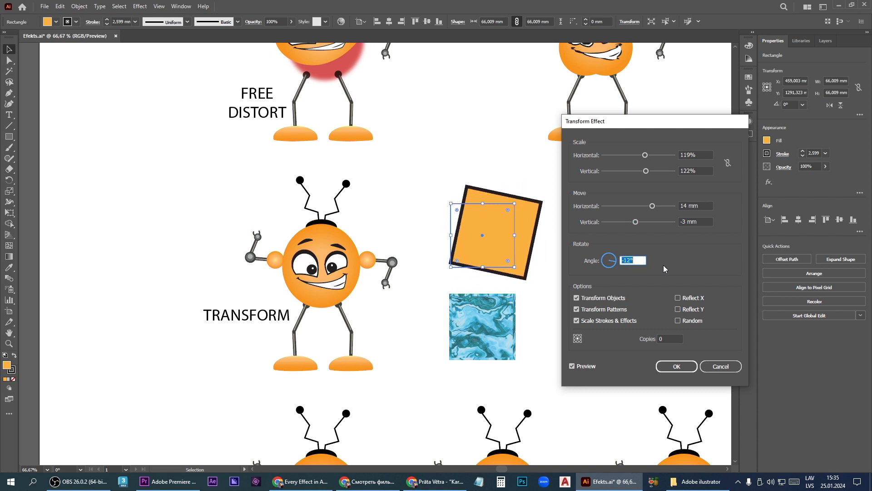
Step: Try the Reflect X and Reflect Y options on the orange square and apply the Transform effect
click(679, 298)
click(678, 309)
click(678, 298)
click(678, 310)
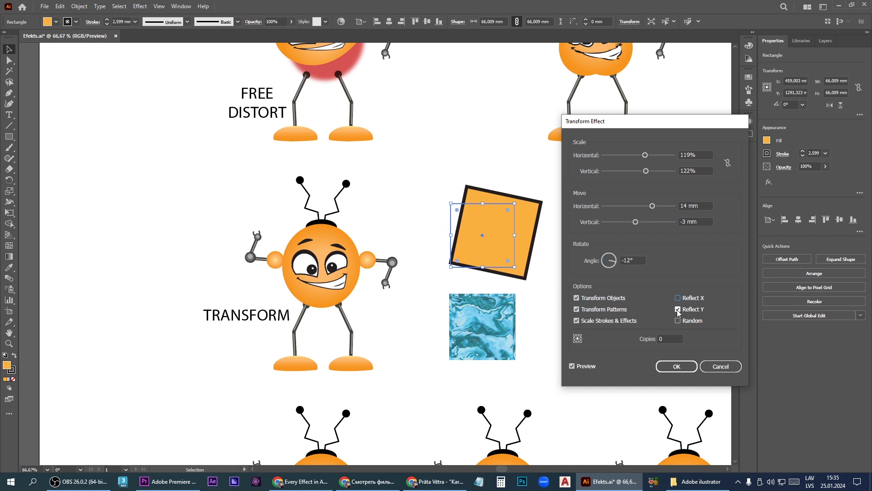
click(676, 366)
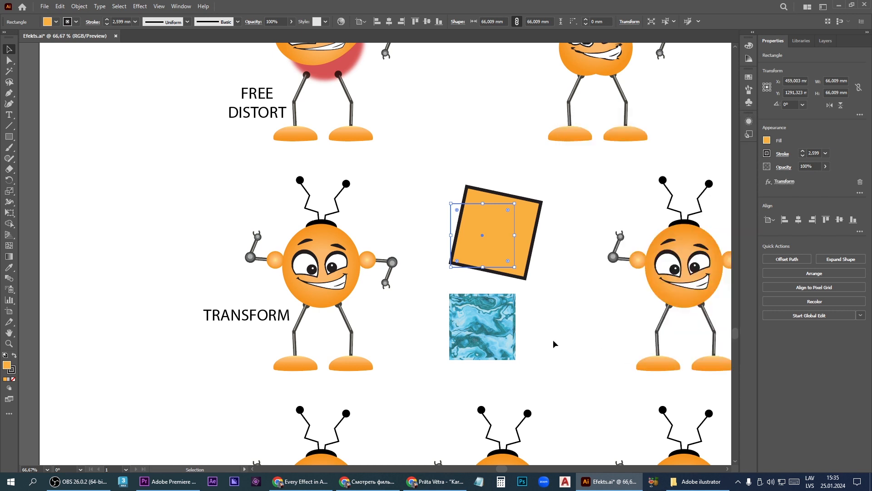
Step: Add a Transform effect to the blue marbled square, scaling it 126% horizontally and 117% vertically and rotating it 104°
click(499, 332)
click(768, 182)
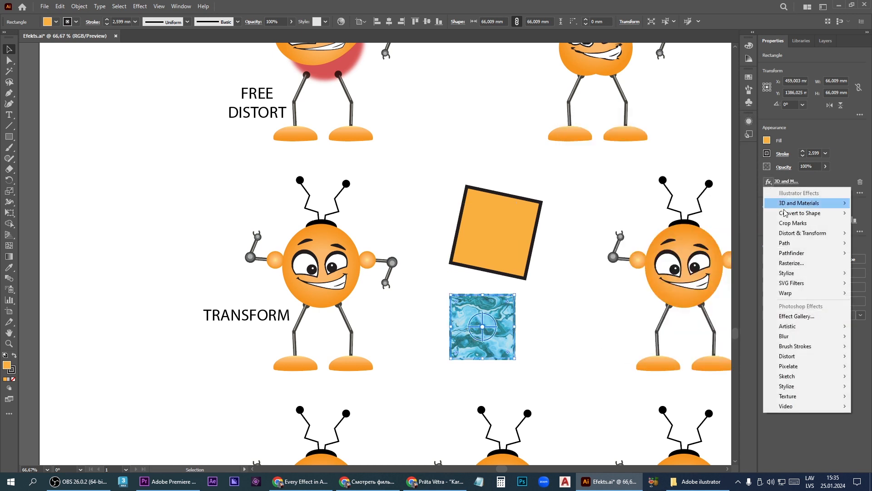
mouse_move(790, 234)
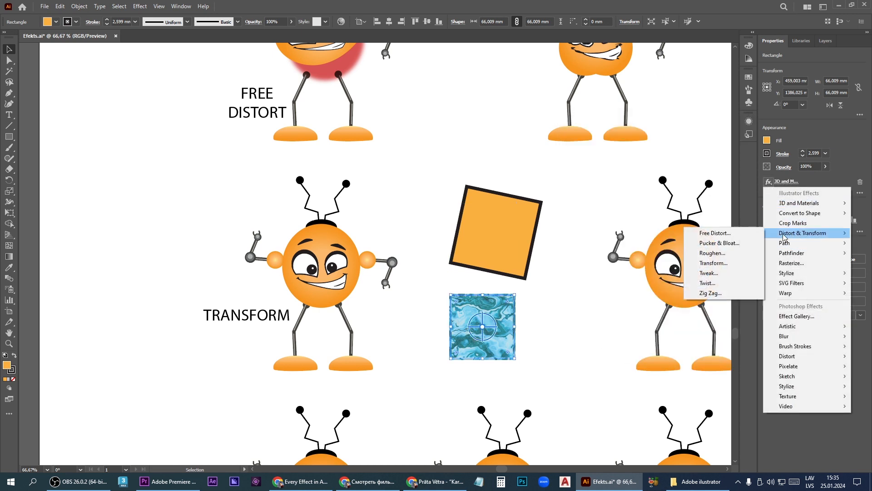
click(722, 263)
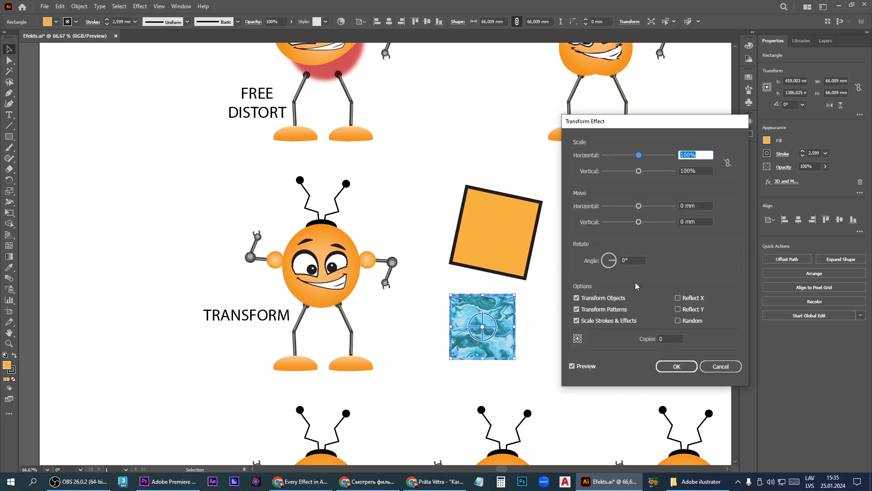
mouse_move(640, 157)
mouse_down()
mouse_move(647, 155)
mouse_move(644, 171)
mouse_up()
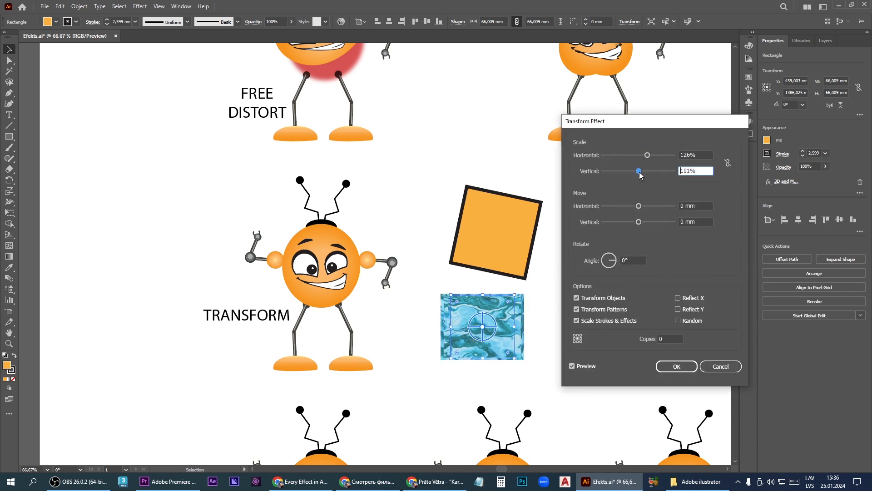
mouse_move(615, 258)
mouse_down()
mouse_move(608, 251)
mouse_move(609, 261)
mouse_up()
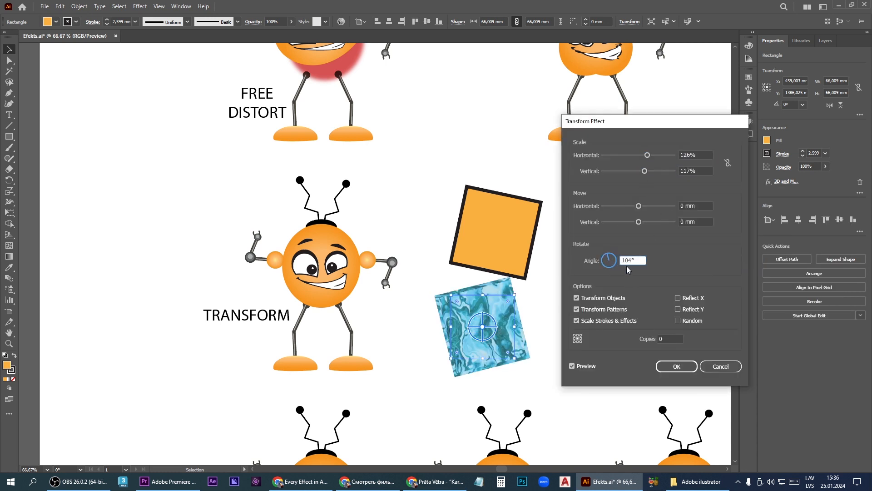
Step: Try Reflect X, Reflect Y and Random one at a time on the marbled square, finishing with Reflect X and Reflect Y enabled together
click(678, 299)
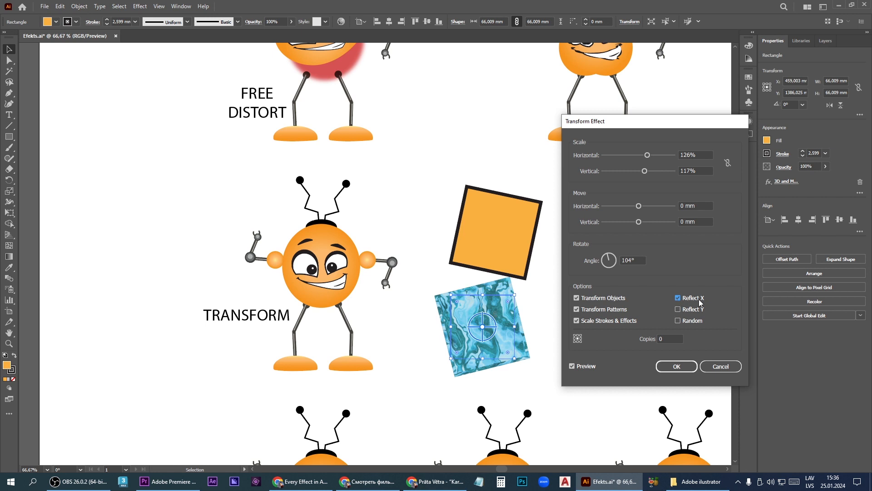
click(677, 298)
click(678, 310)
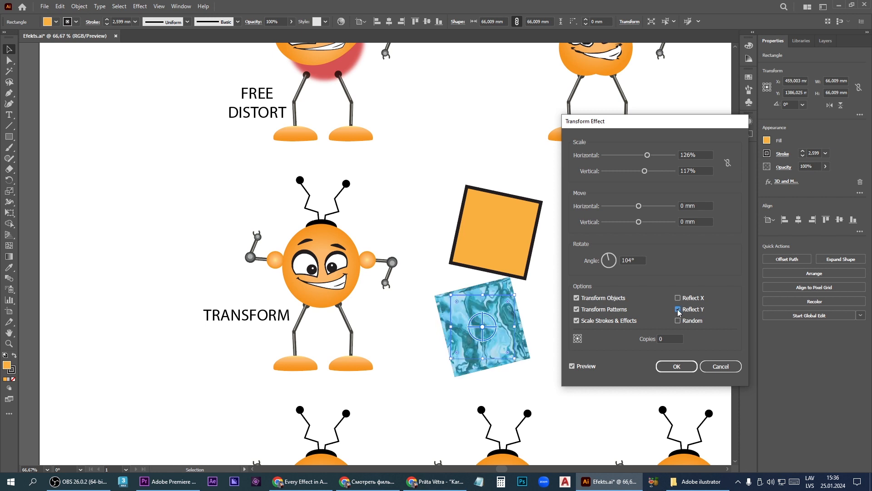
click(678, 310)
click(677, 321)
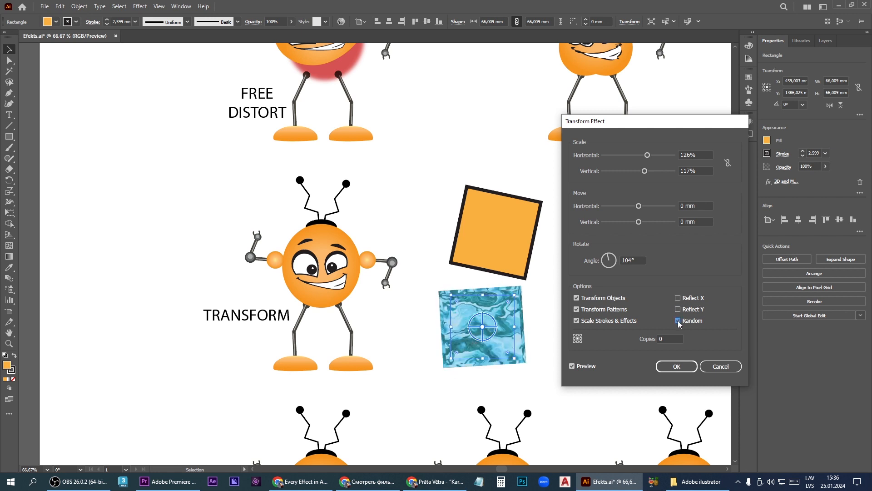
click(678, 322)
click(678, 321)
click(677, 321)
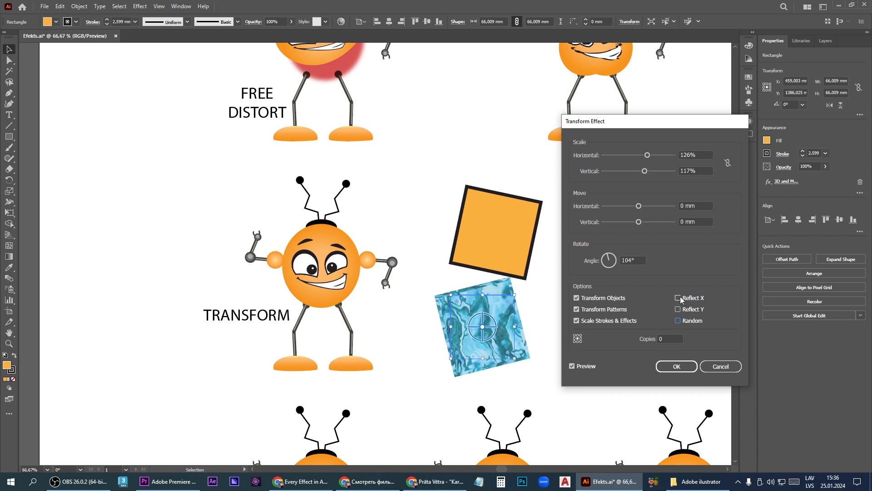
click(678, 297)
click(678, 310)
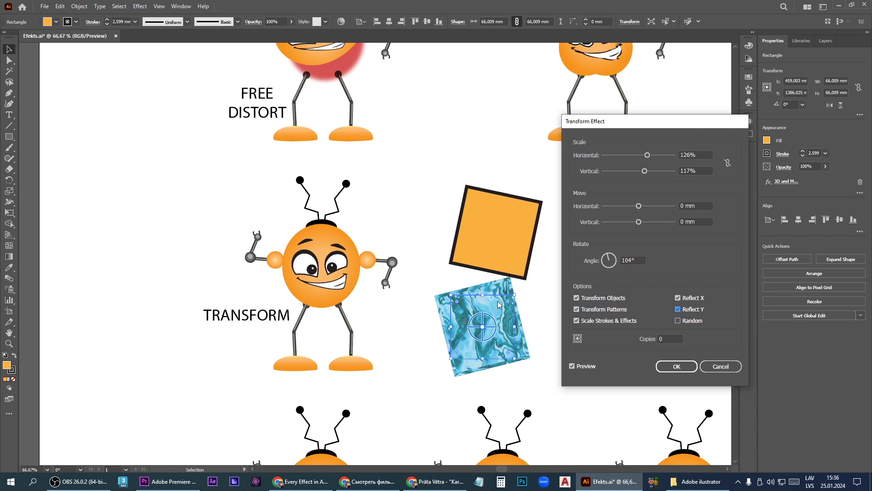
Step: Link the marbled square's horizontal and vertical scale, settle both on 97%, and set the rotation angle to 126°
click(728, 163)
drag(647, 155, 638, 155)
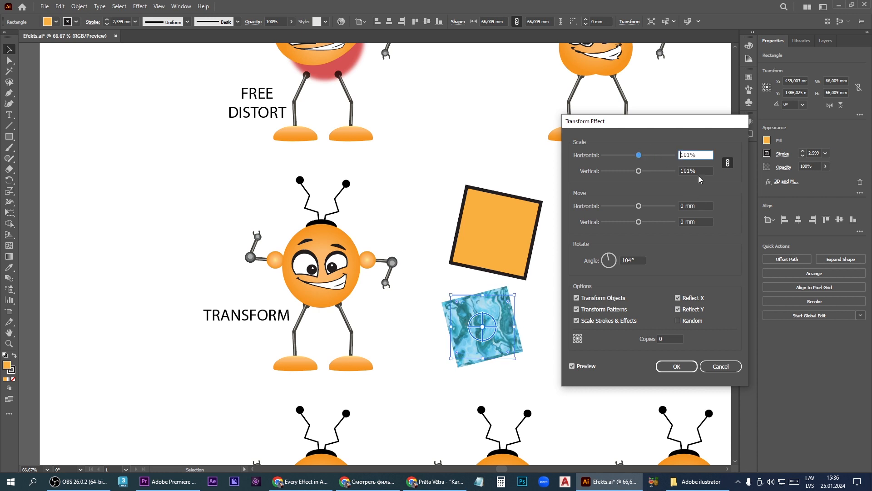
key(Up)
key(Up)
key(Up)
key(Up)
key(Up)
key(Up)
key(Up)
key(Up)
key(Up)
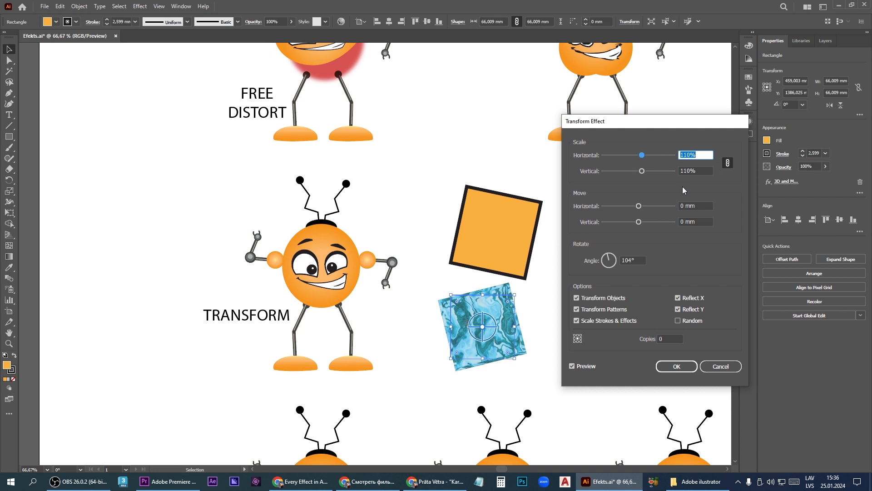
key(Down)
key(Down)
key(Down)
key(Down)
key(Down)
key(Down)
key(Down)
key(Down)
key(Down)
key(Down)
key(Down)
key(Down)
key(Down)
key(Down)
key(Down)
key(Down)
key(Down)
key(Down)
key(Down)
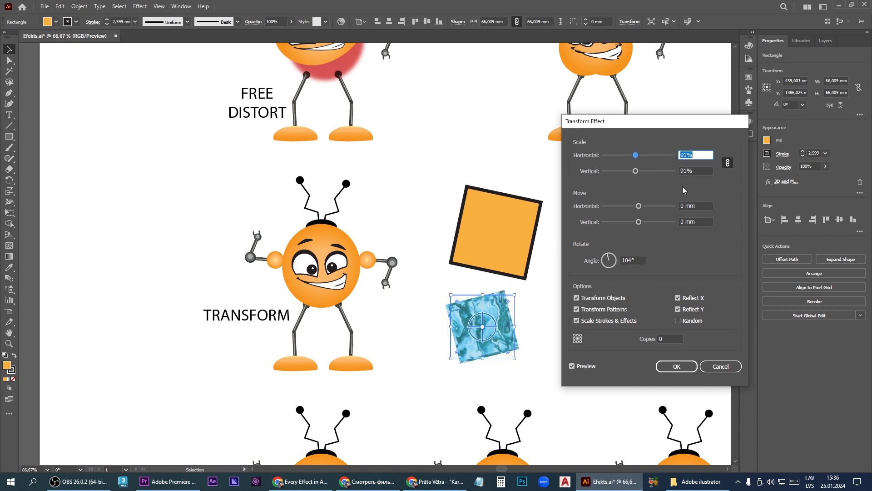
key(Up)
key(Up)
key(Up)
key(Up)
key(Up)
key(Up)
click(607, 257)
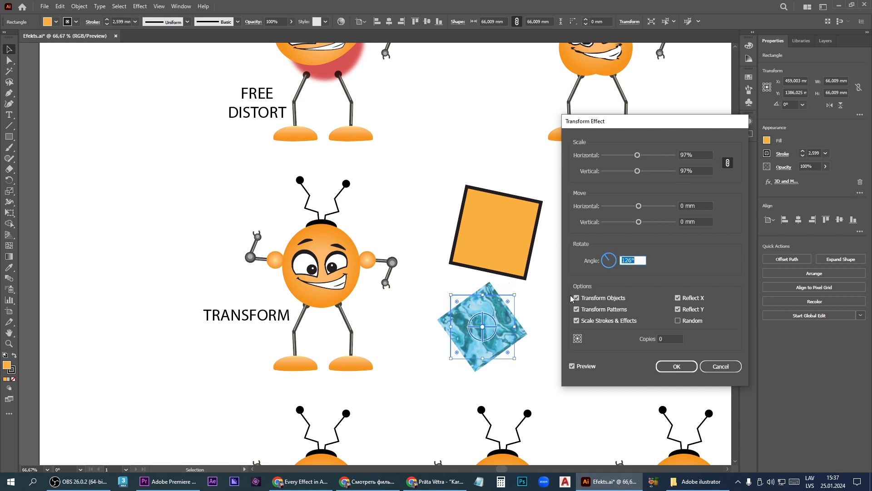
Step: Compare the marbled square with Transform Objects off and on, leave the option enabled, and apply the effect
click(577, 298)
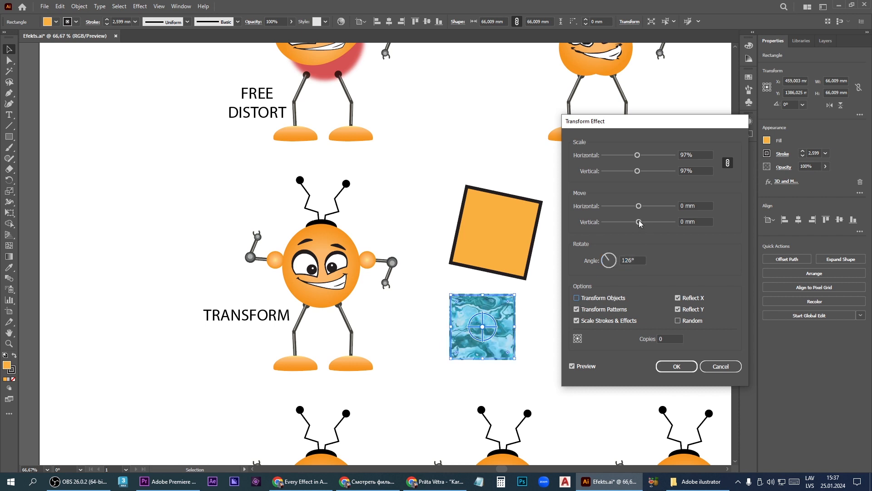
click(577, 298)
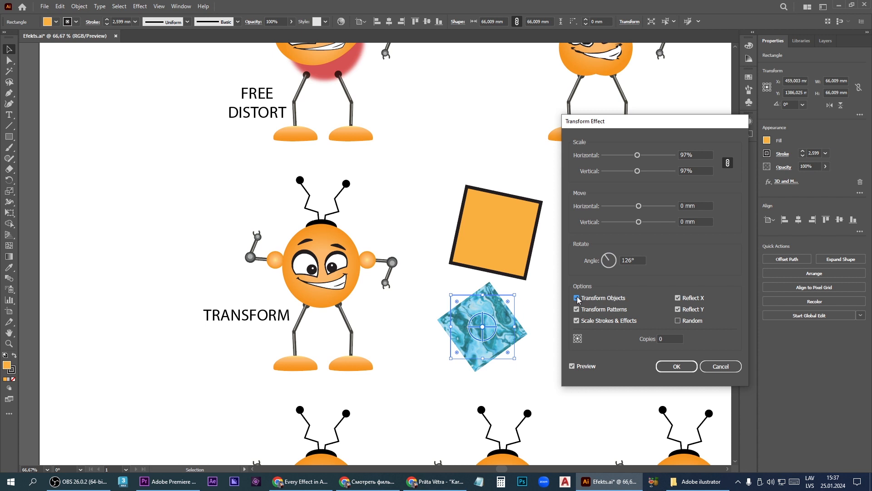
click(577, 298)
click(576, 299)
key(Return)
Step: Add a Transform effect to the Transform character's face group with unlinked scaling of 112% horizontally and 96% vertically
click(349, 243)
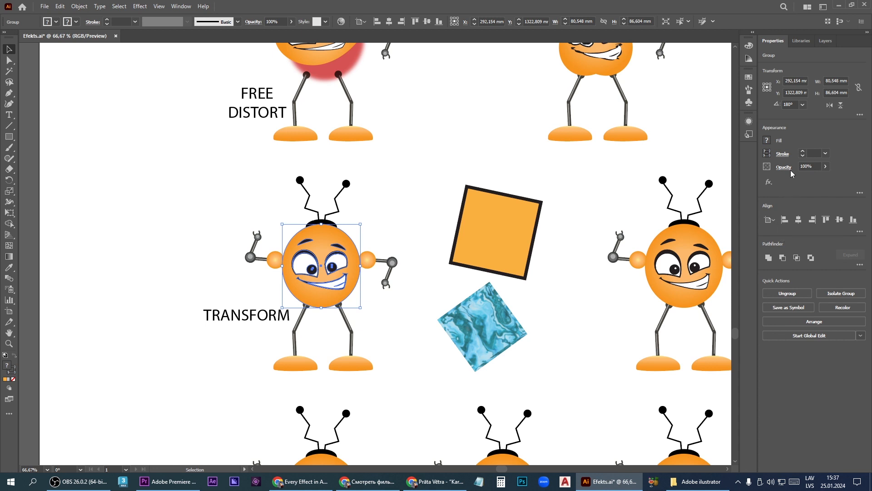
key(ctrl+alt+shift+e)
key(Up)
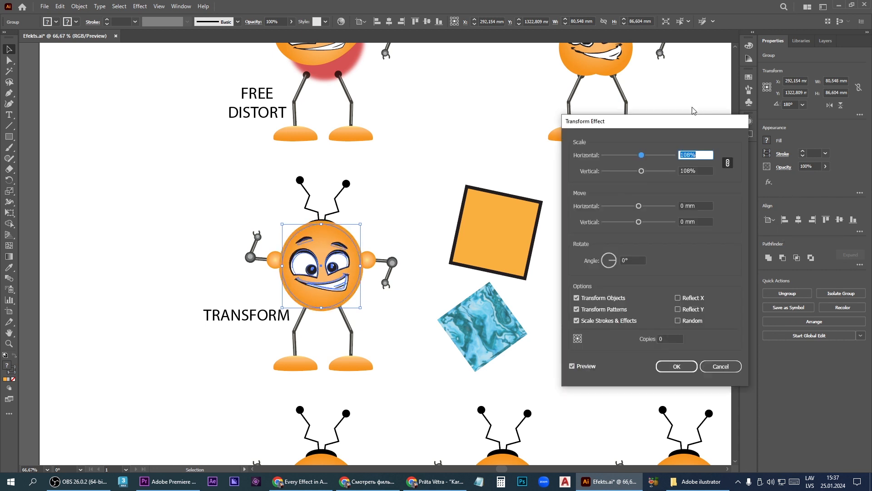
text(112)
key(Tab)
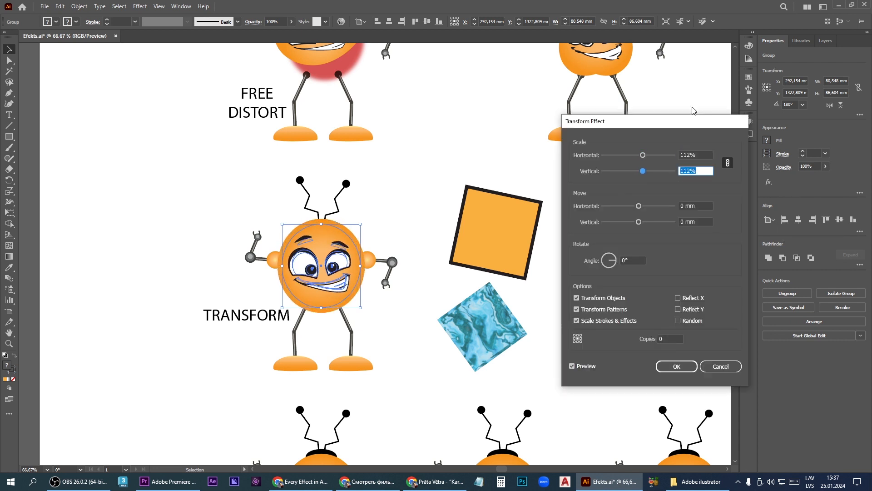
click(728, 162)
scroll(683, 171, down, 16)
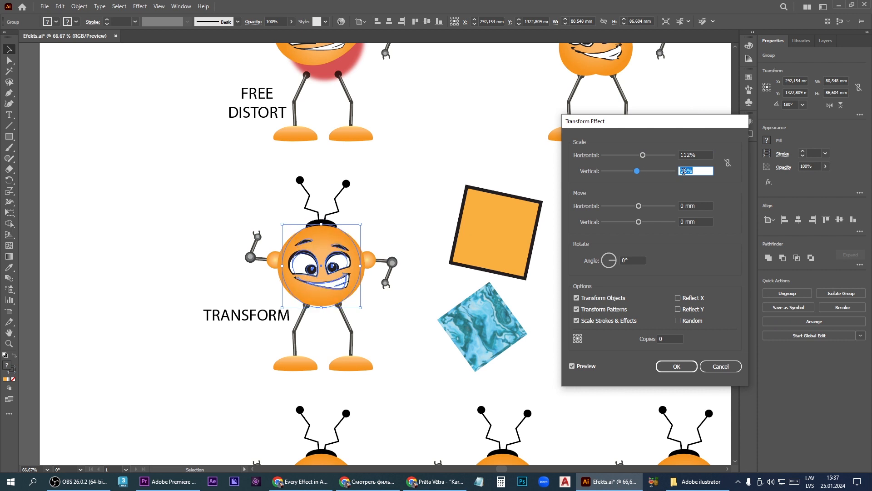
Step: Move the face 3 mm horizontally and 3 mm vertically, and rotate it 28°
key(Tab)
scroll(684, 171, up, 6)
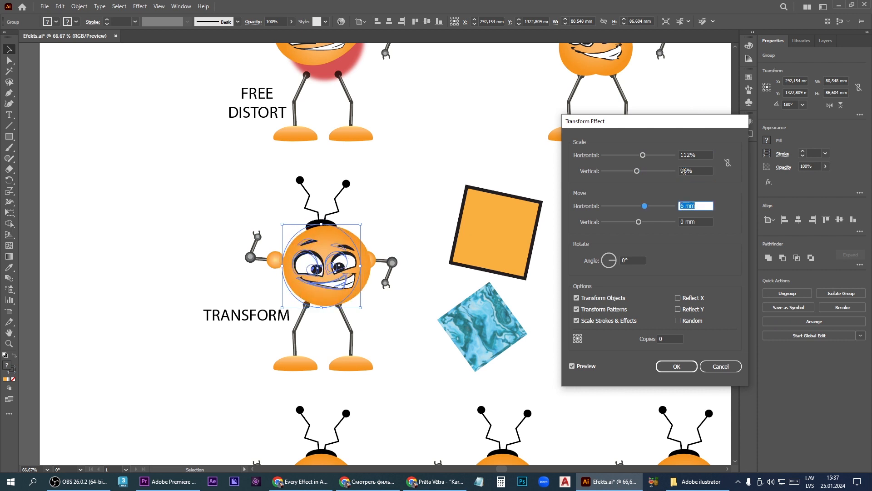
scroll(684, 171, down, 3)
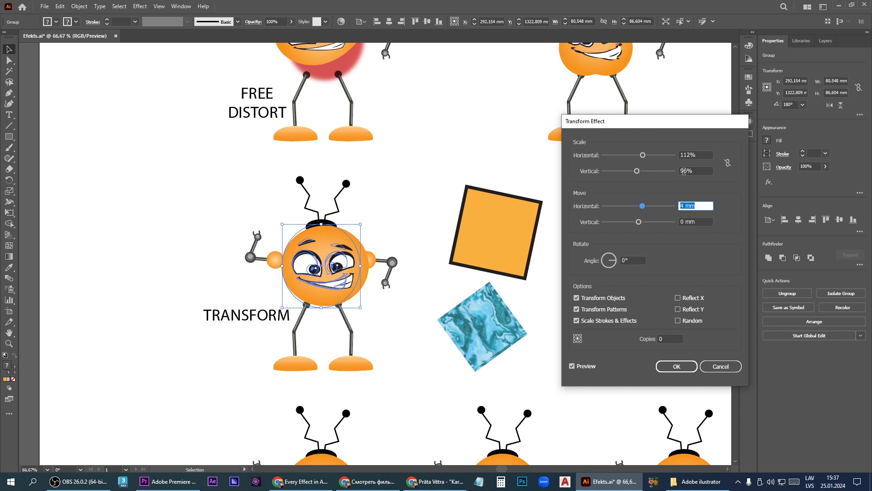
key(Tab)
scroll(684, 171, up, 5)
scroll(684, 171, down, 2)
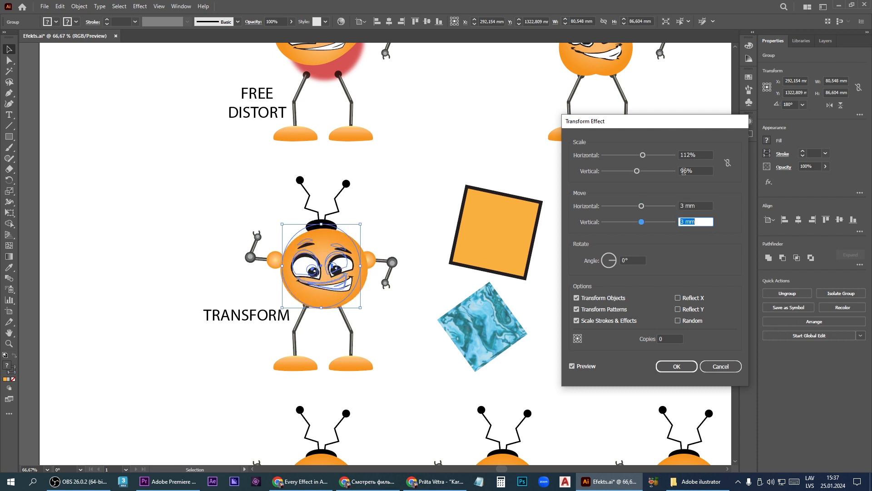
key(Tab)
scroll(321, 270, up, 20)
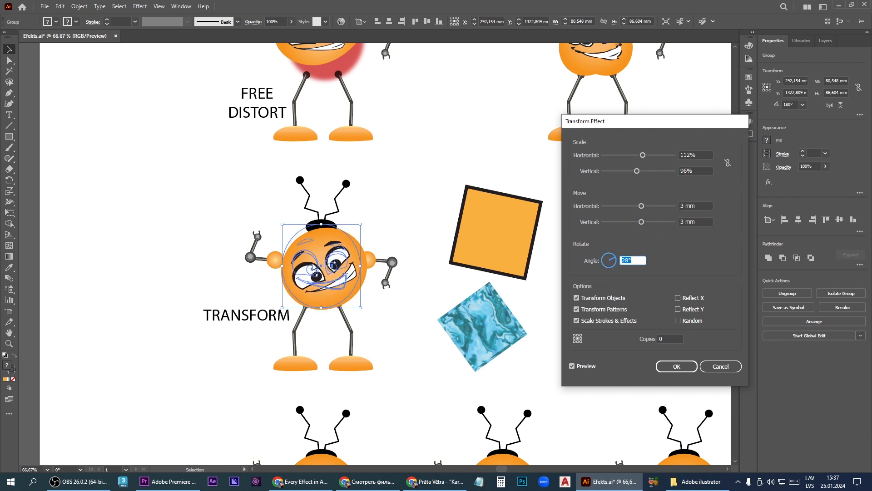
Step: Enable Reflect X for the face and try the Reflect Y and Random options, leaving only Reflect X on
click(678, 298)
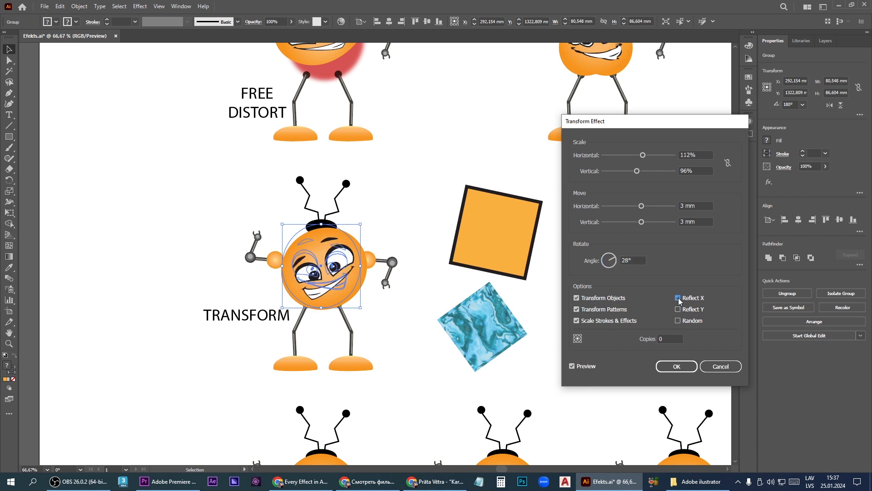
click(678, 310)
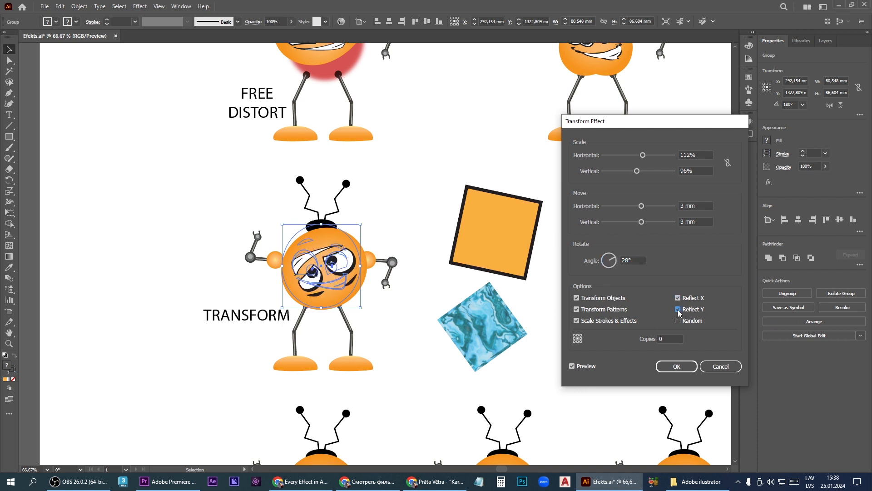
click(679, 311)
click(678, 322)
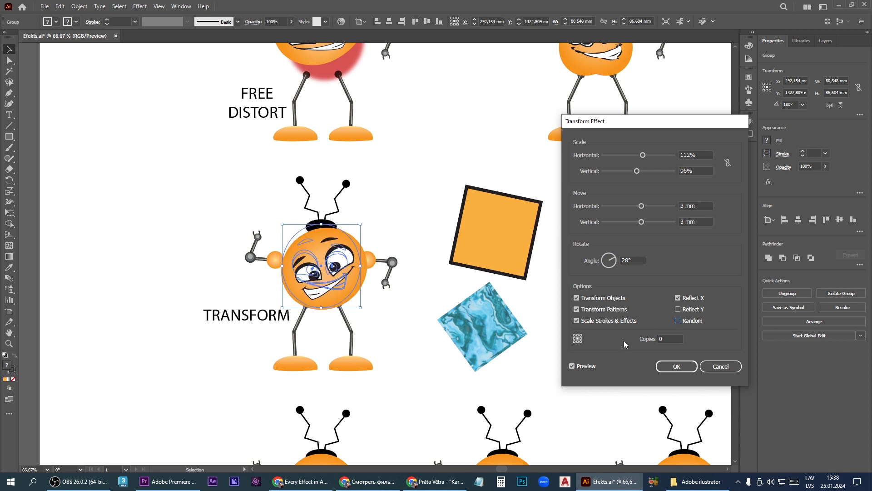
Step: Apply the face's effect and add a Transform effect to the TRANSFORM label, scaled 144% horizontally and 73% vertically
click(676, 367)
click(257, 339)
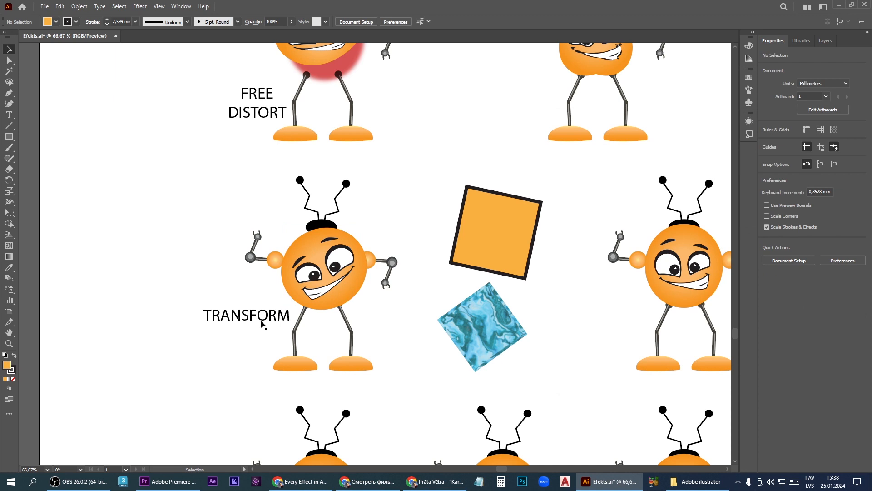
click(263, 324)
click(768, 183)
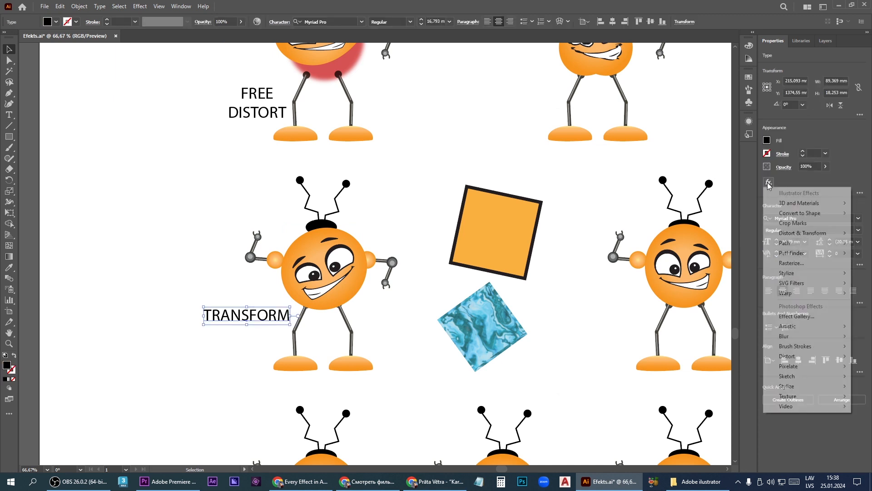
mouse_move(801, 233)
click(704, 263)
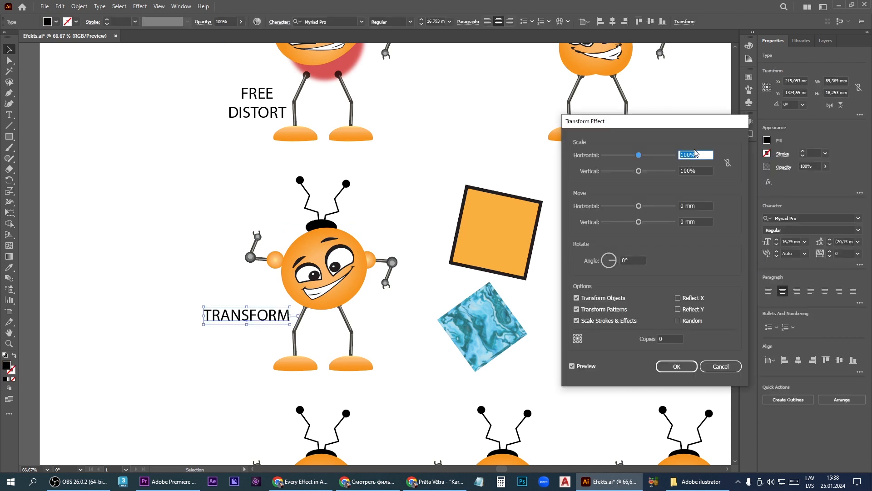
scroll(694, 153, up, 17)
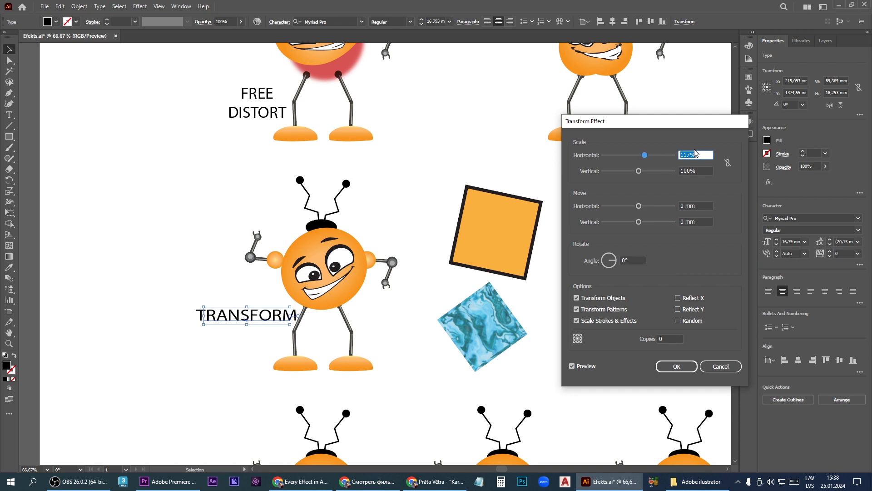
scroll(694, 153, up, 20)
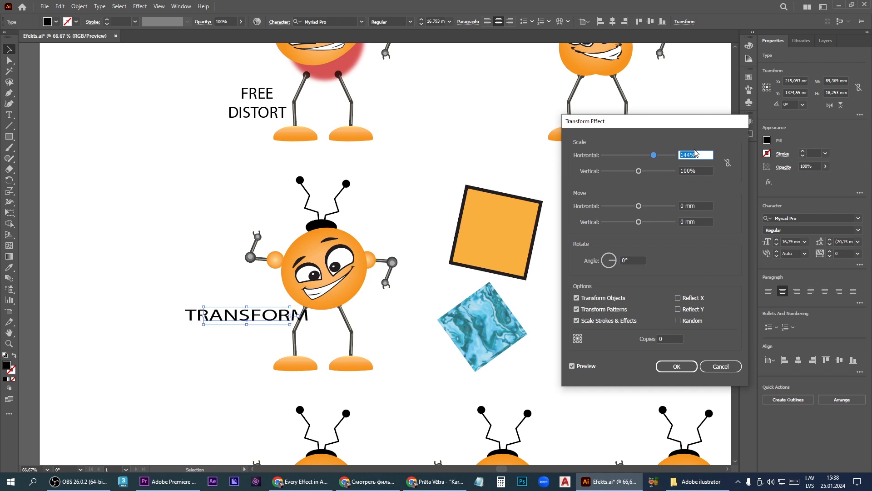
key(Tab)
scroll(694, 153, down, 20)
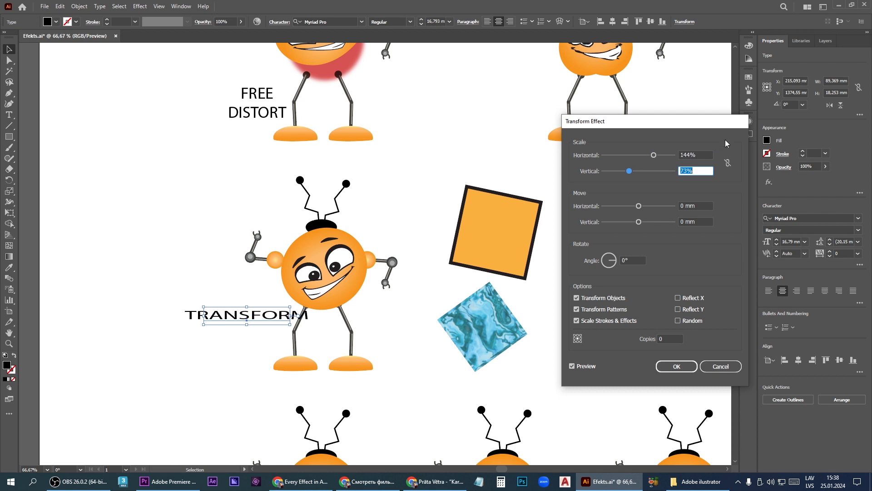
Step: Move the TRANSFORM label -11.9944 mm horizontally and 2.4694 mm vertically, and rotate it 333°
mouse_move(638, 211)
mouse_down()
mouse_move(649, 207)
mouse_move(626, 208)
mouse_move(641, 222)
mouse_up()
click(611, 264)
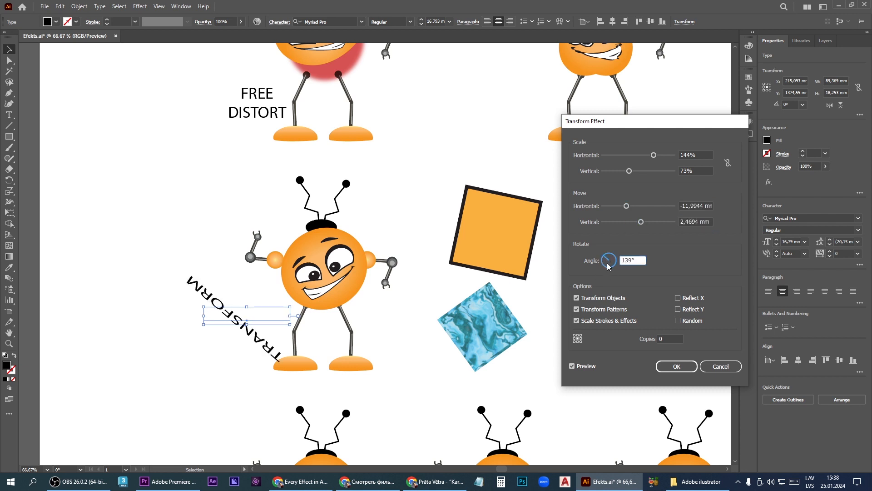
click(615, 266)
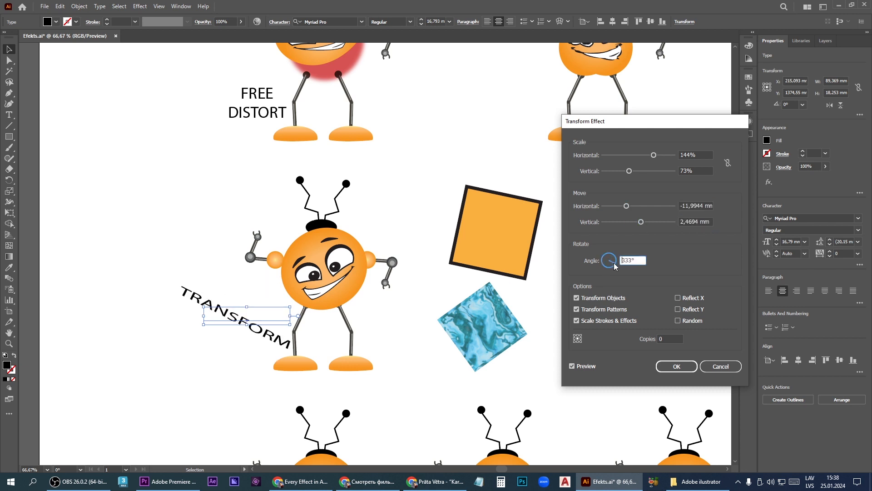
Step: Try the Reflect X, Reflect Y and Random options on the TRANSFORM label, leaving only Reflect X on
click(678, 298)
click(677, 298)
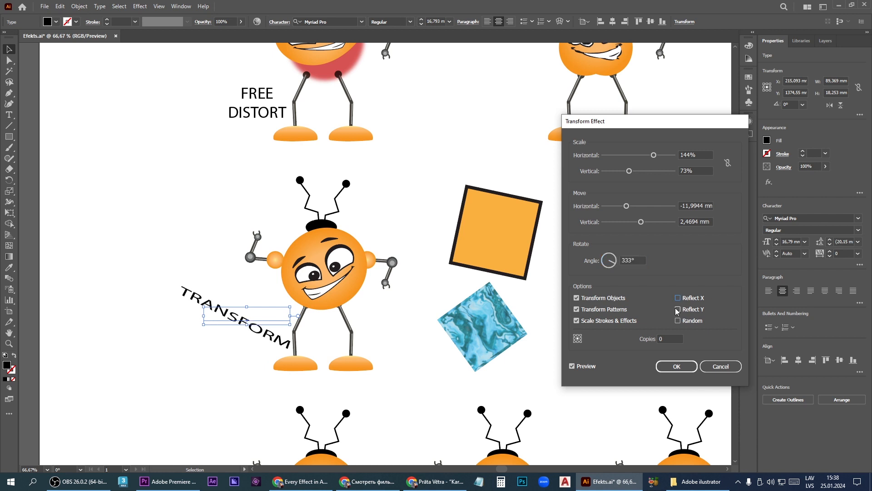
click(677, 309)
click(676, 309)
click(678, 320)
click(678, 321)
click(678, 298)
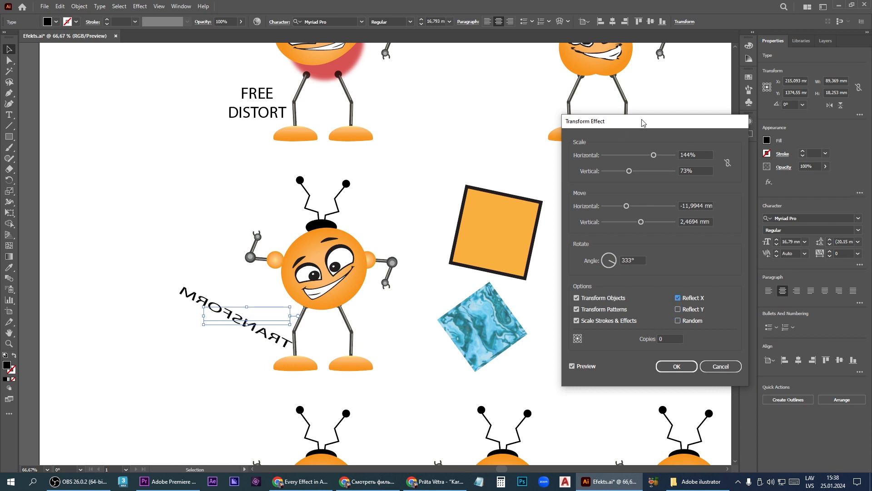
Step: Compare the label with Transform Objects off and on, leave the option enabled, and apply the effect
click(576, 299)
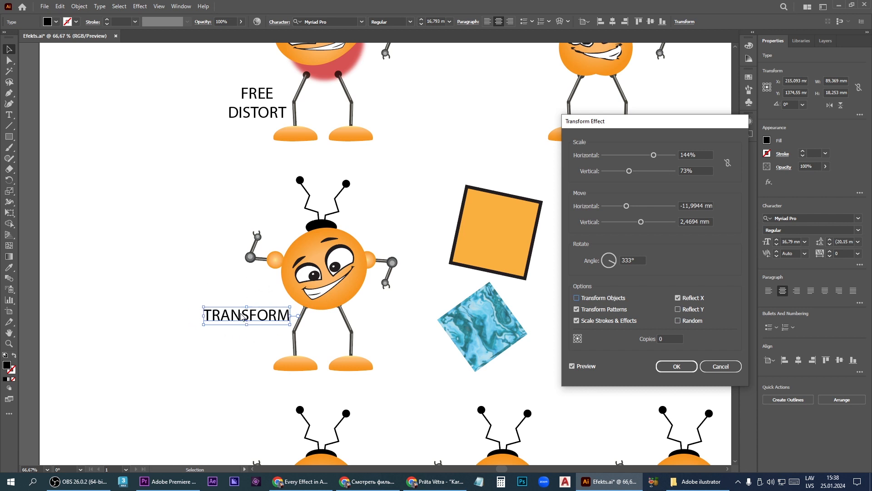
click(576, 298)
click(677, 366)
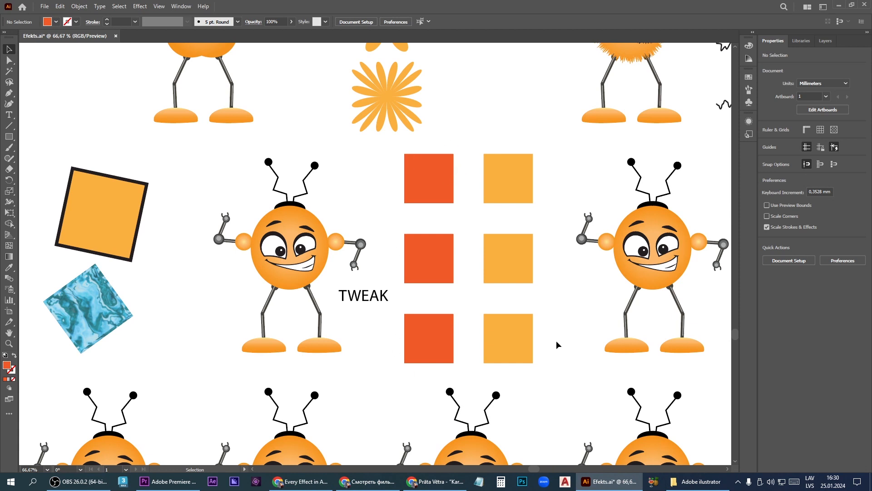
Step: Start a previewed Tweak effect on the three red squares and keep its settings window clear of the shapes
click(439, 173)
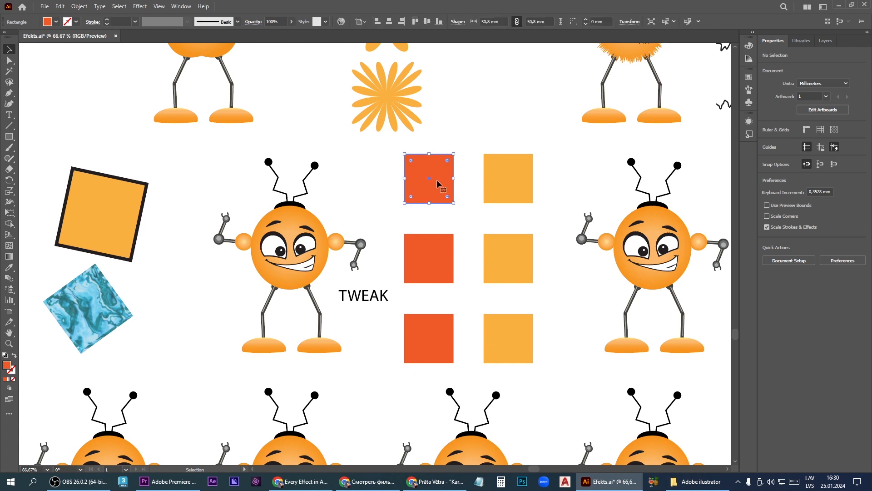
shift+click(426, 249)
shift+click(428, 315)
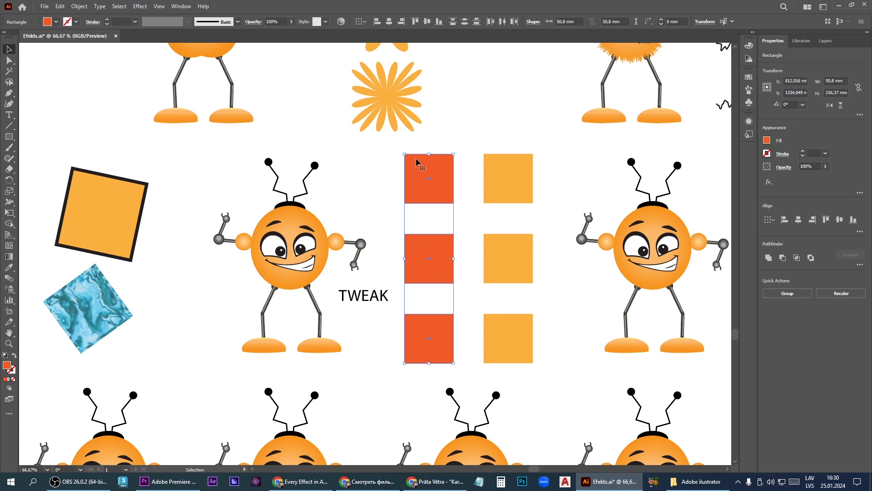
click(768, 181)
mouse_move(791, 235)
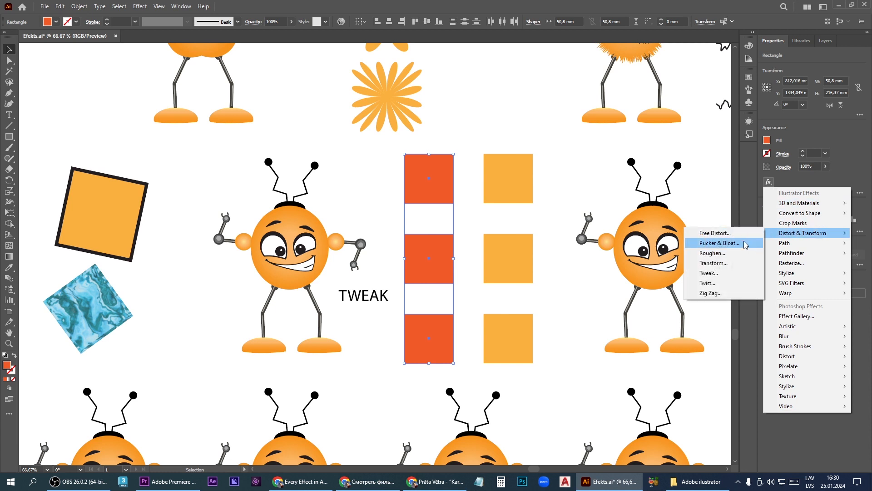
click(710, 273)
drag(541, 143, 635, 144)
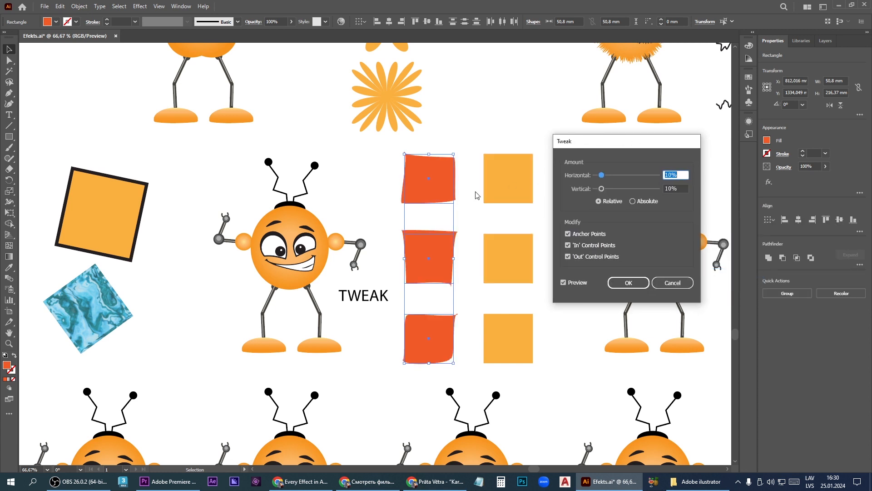
Step: Try different horizontal Tweak amounts on the red squares and apply the effect at 27% horizontal and 12% vertical
drag(603, 180, 607, 180)
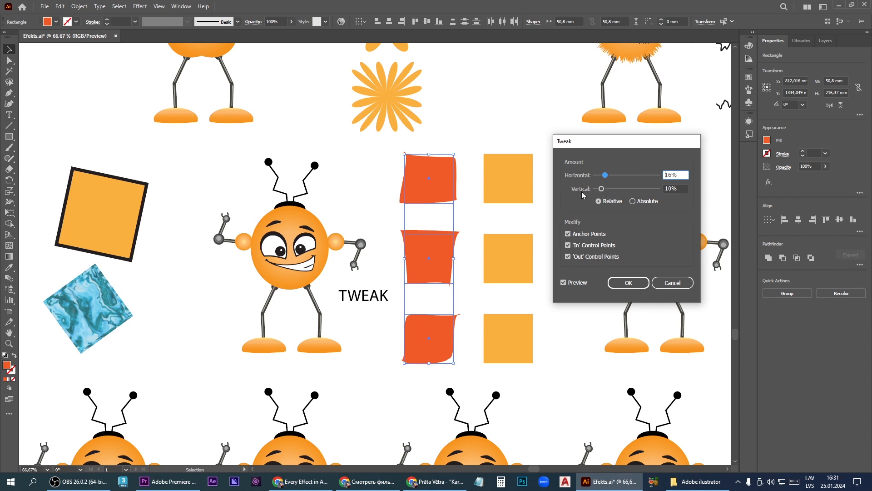
drag(604, 178, 624, 180)
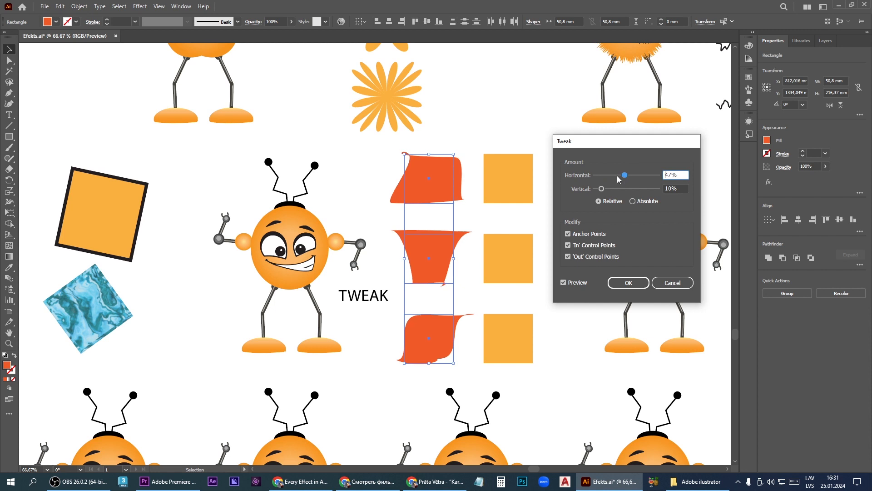
drag(623, 177, 603, 190)
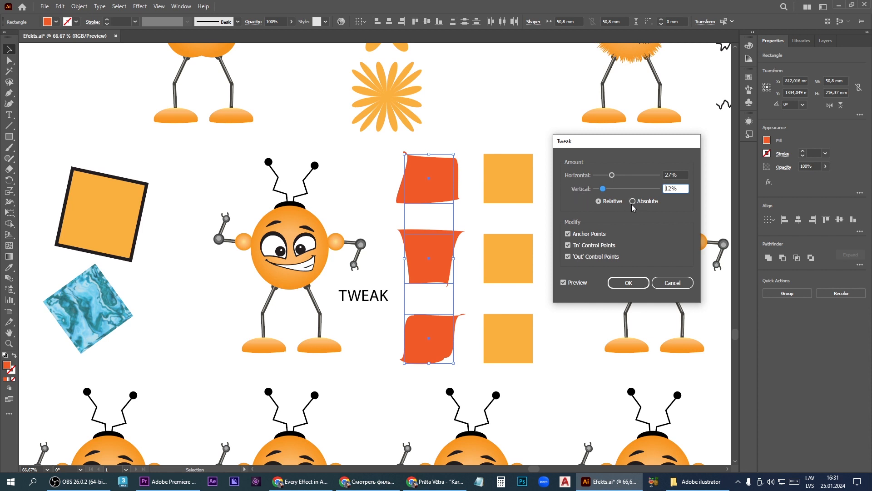
click(628, 283)
Step: Add a relative Tweak effect of 29% horizontal and 26% vertical to the three orange squares beside the red ones
drag(557, 363, 504, 150)
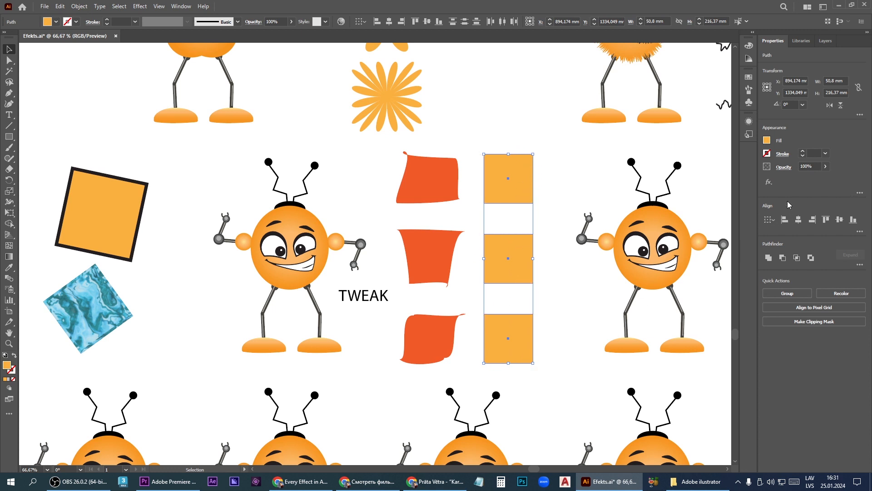
click(769, 181)
mouse_move(801, 233)
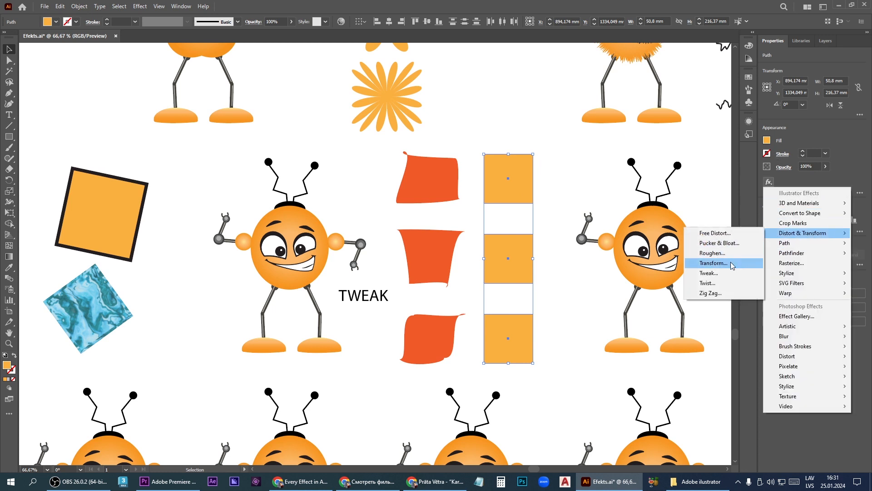
click(709, 273)
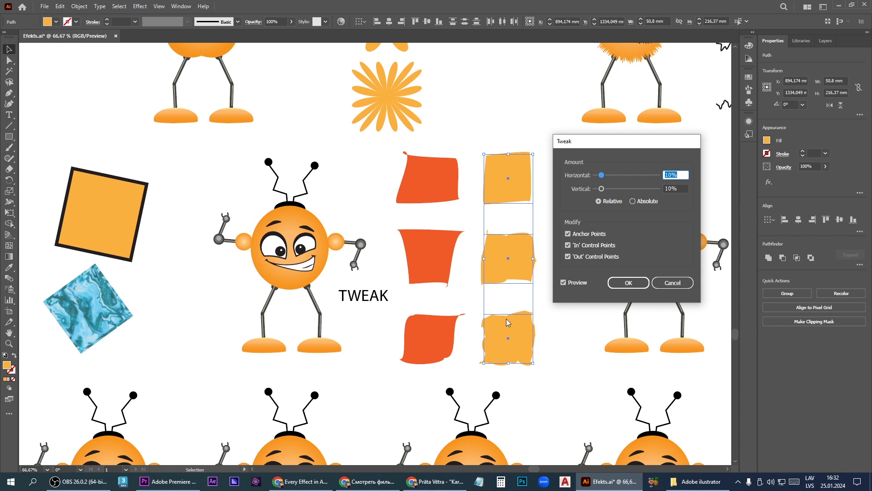
drag(601, 176, 614, 179)
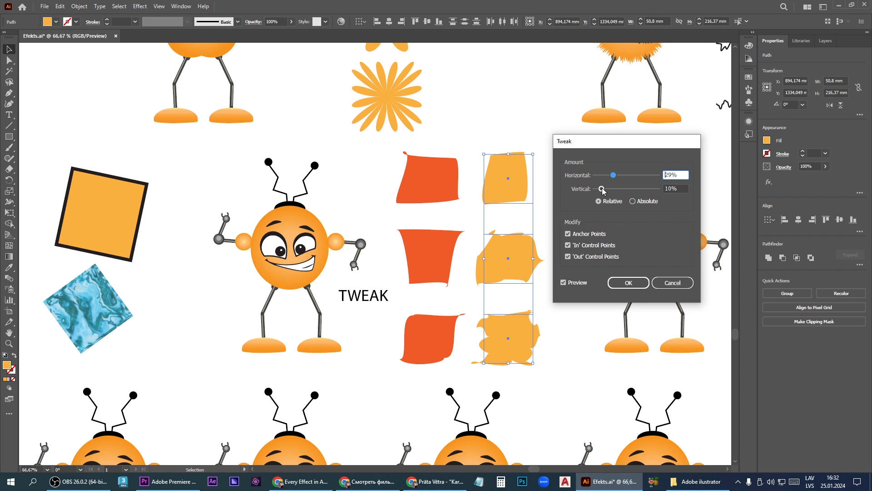
drag(601, 190, 612, 190)
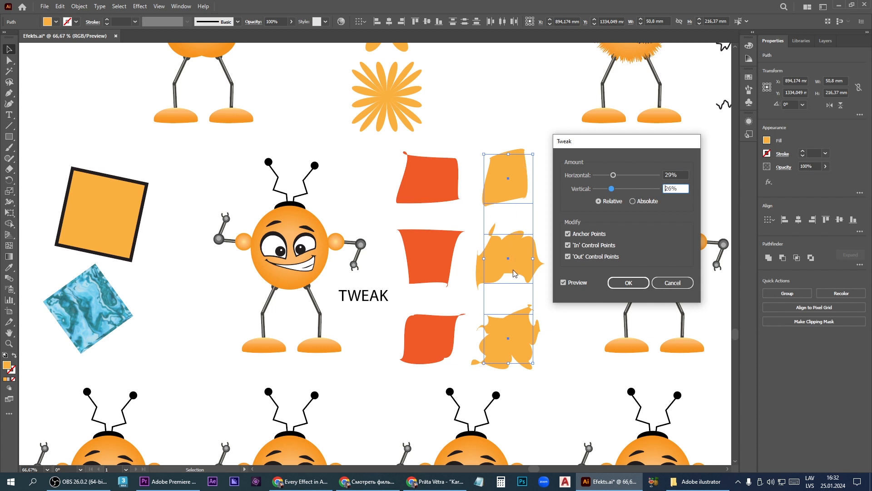
Step: Compare the orange squares with Anchor Points and 'Out' Control Points each off and on, leaving both enabled
click(568, 234)
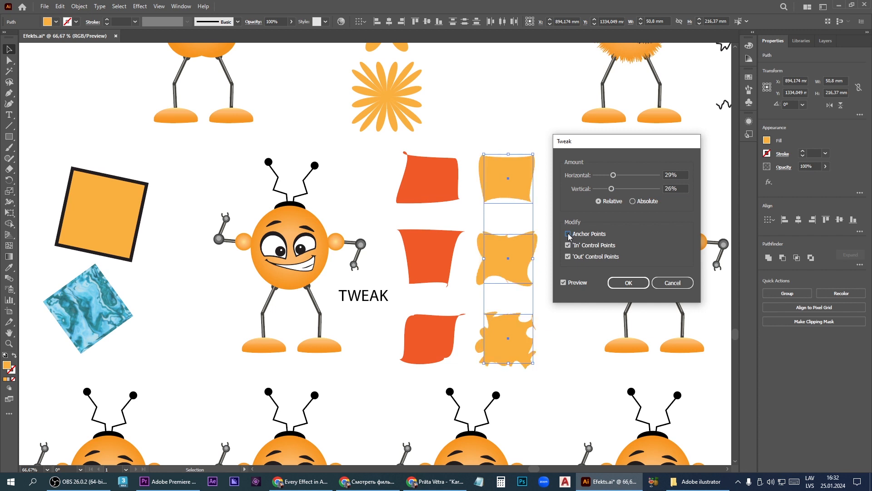
click(568, 235)
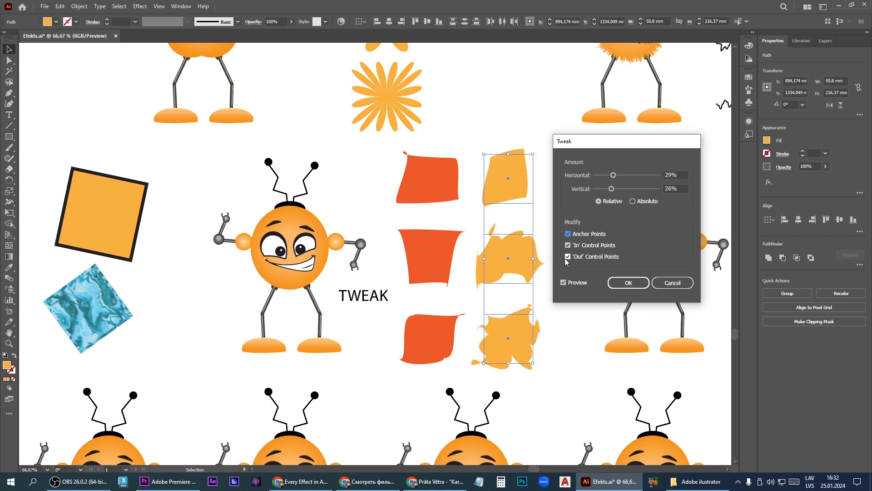
click(568, 257)
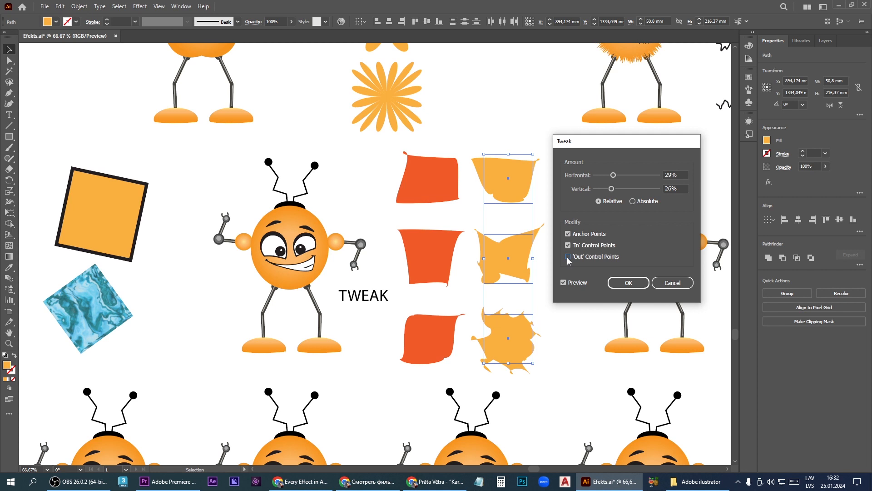
click(568, 257)
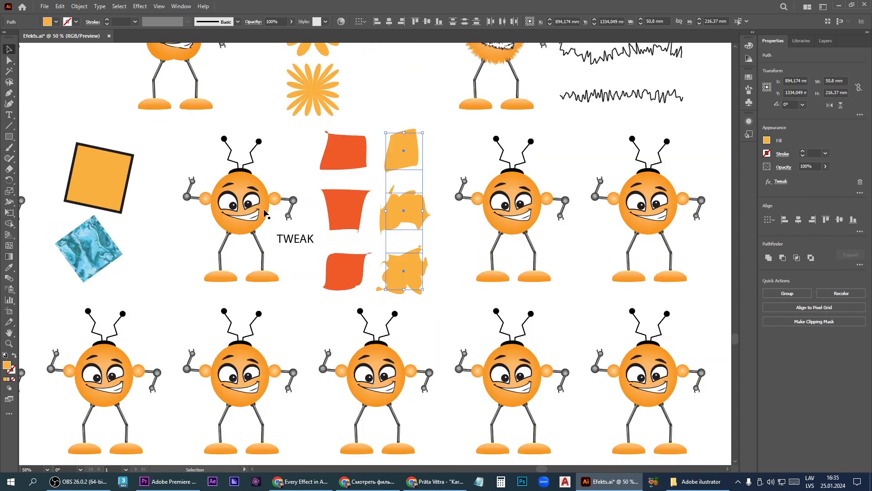
Step: Apply a Tweak effect to the TWEAK character's face group, and one of 23% horizontal and 17% vertical to its label
click(261, 213)
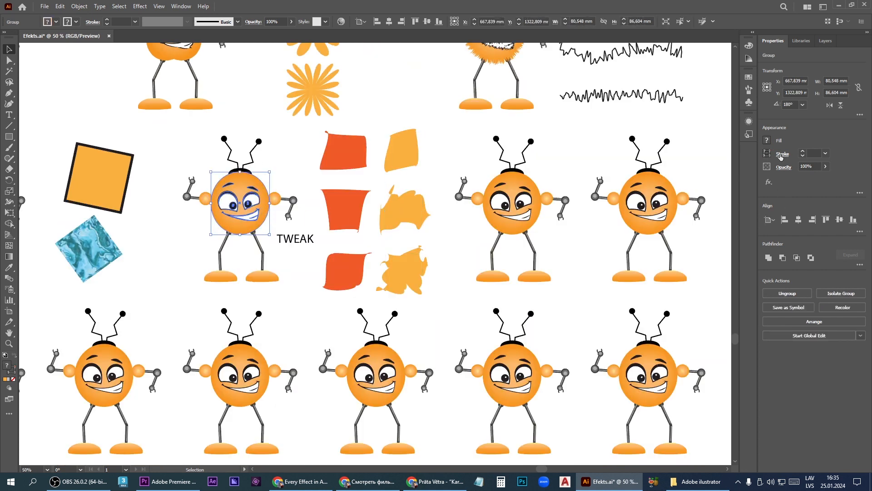
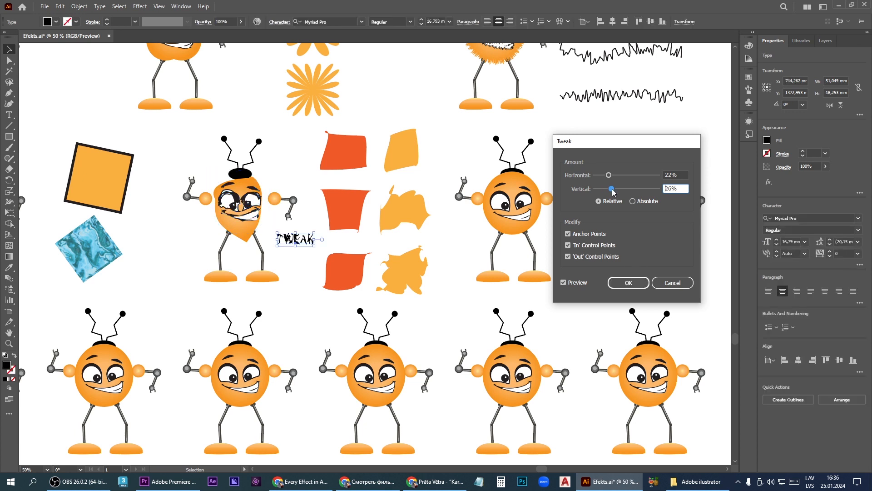
drag(613, 192, 612, 176)
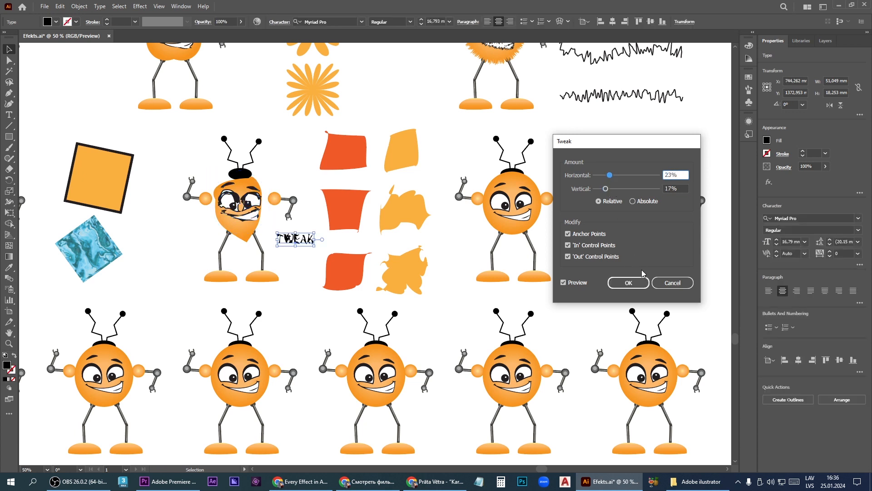
click(630, 282)
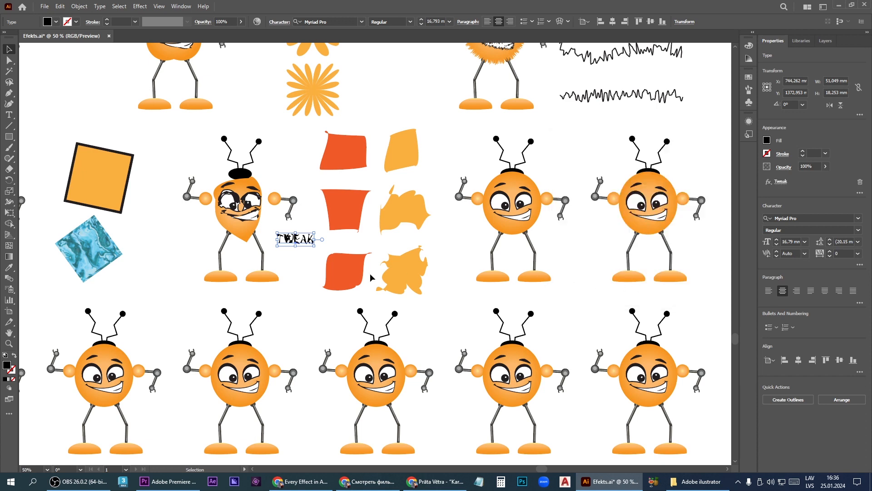
Step: Examine the tweaked label up close, and compare it with the tweaked face and squares
click(287, 272)
scroll(288, 272, up, 5)
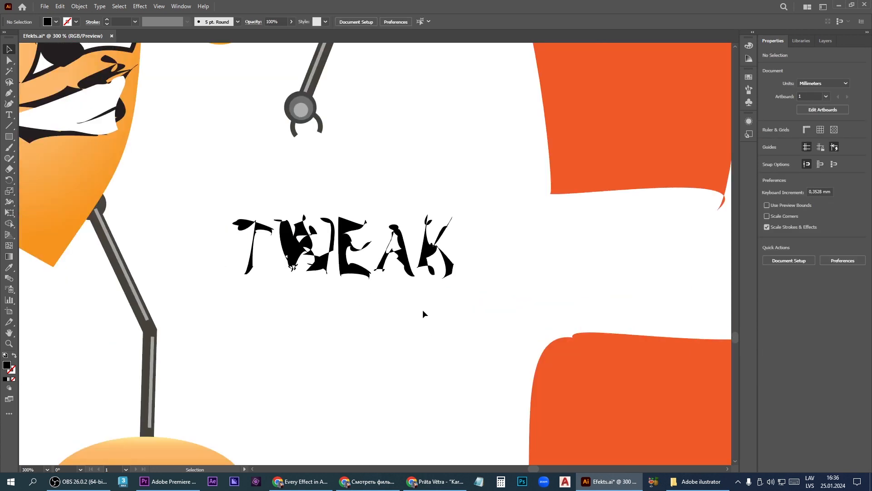
scroll(419, 292, down, 2)
scroll(418, 291, down, 2)
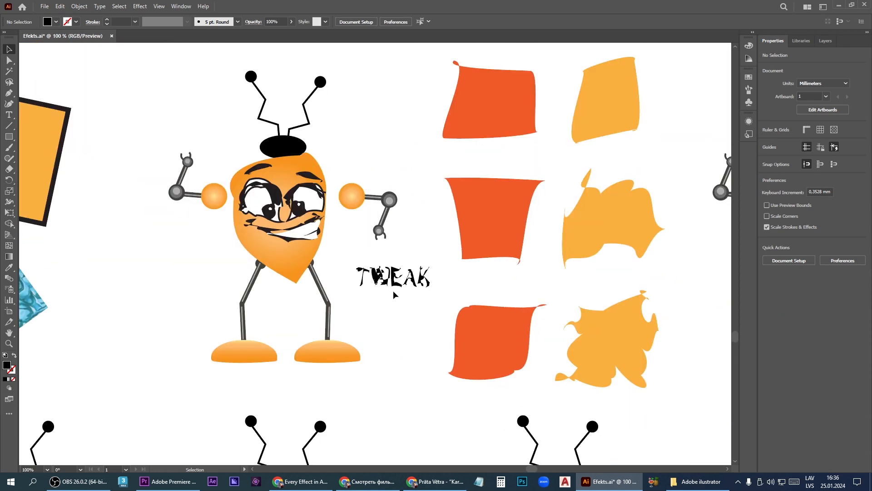
scroll(393, 290, down, 2)
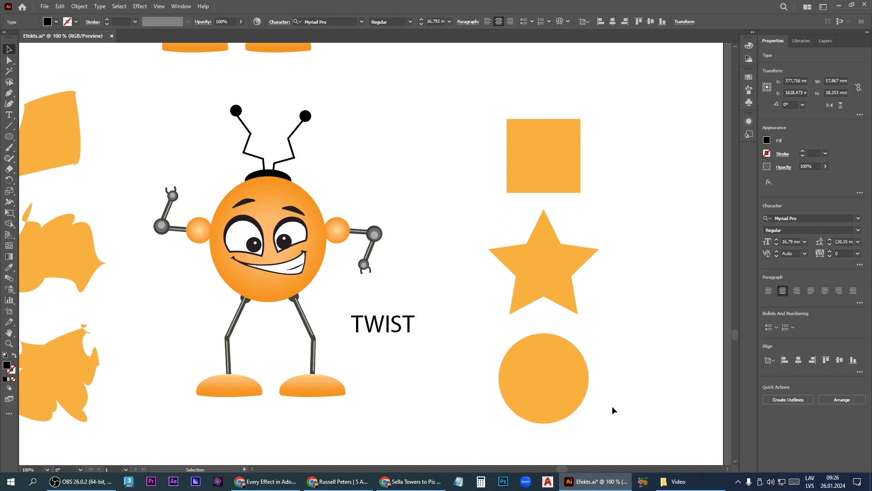
Step: Start a Twist effect on the orange square, star and circle, zeroing the angle and gradually raising it to 107°
drag(629, 403, 483, 108)
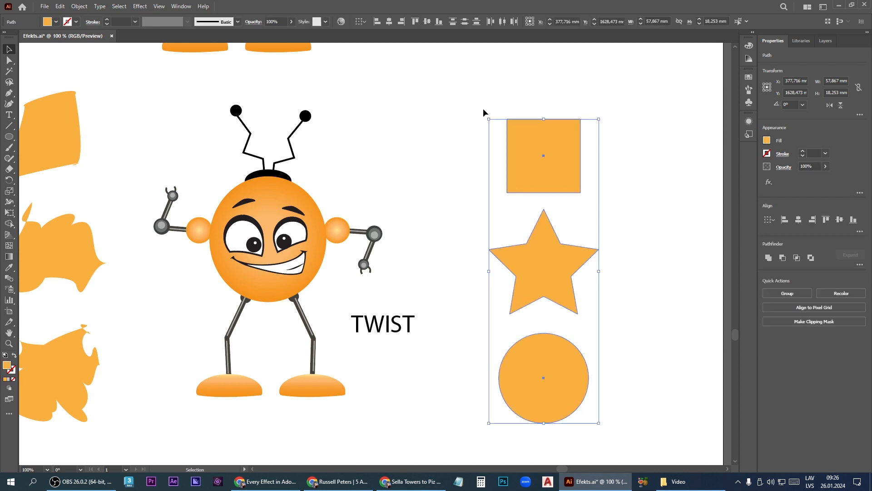
click(769, 181)
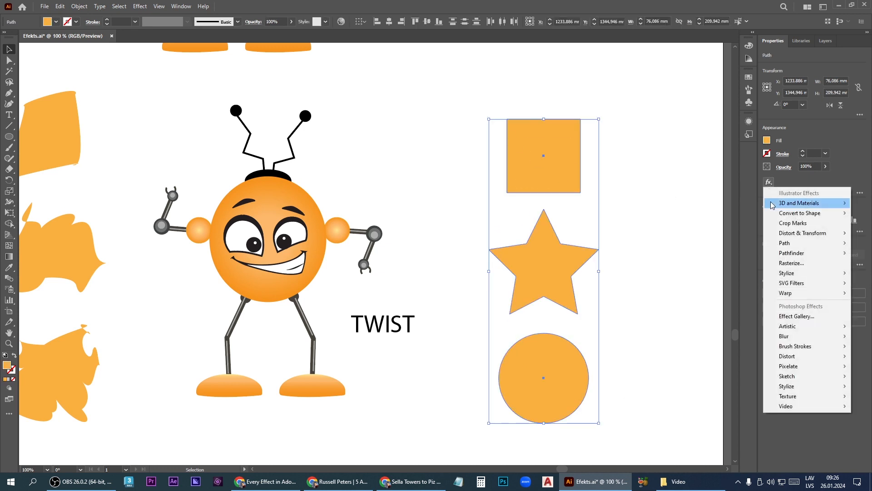
mouse_move(788, 237)
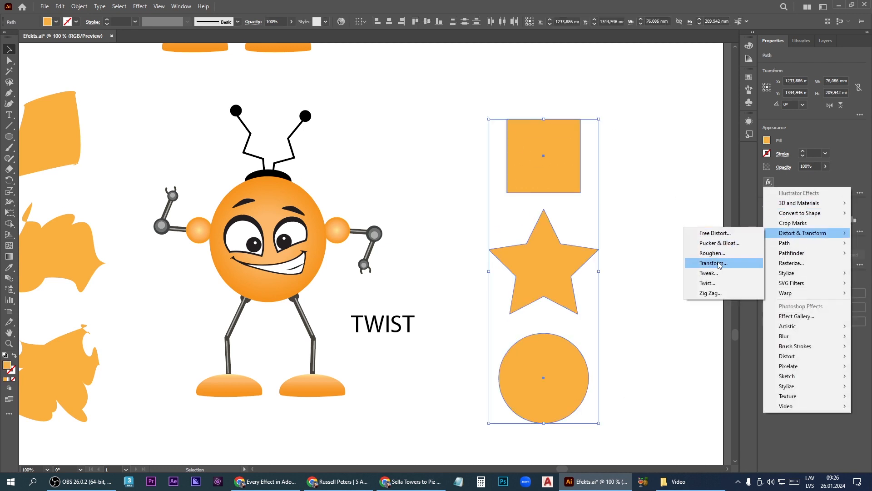
click(709, 283)
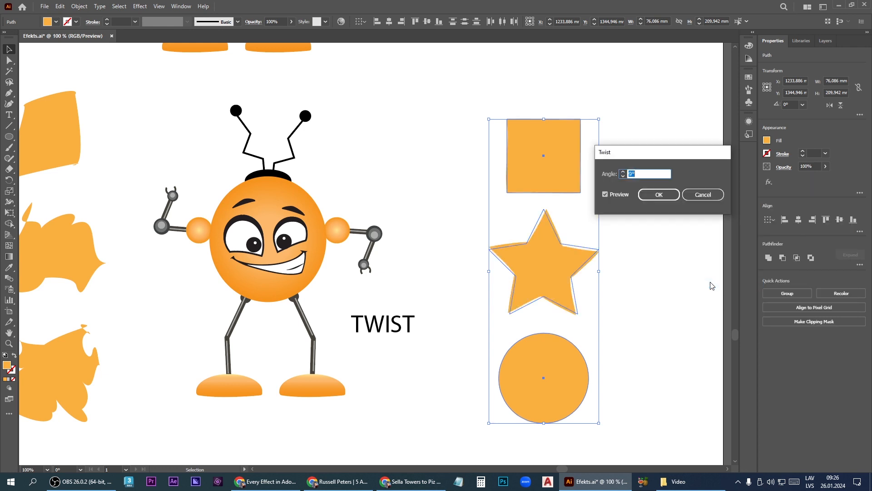
text(0)
click(622, 177)
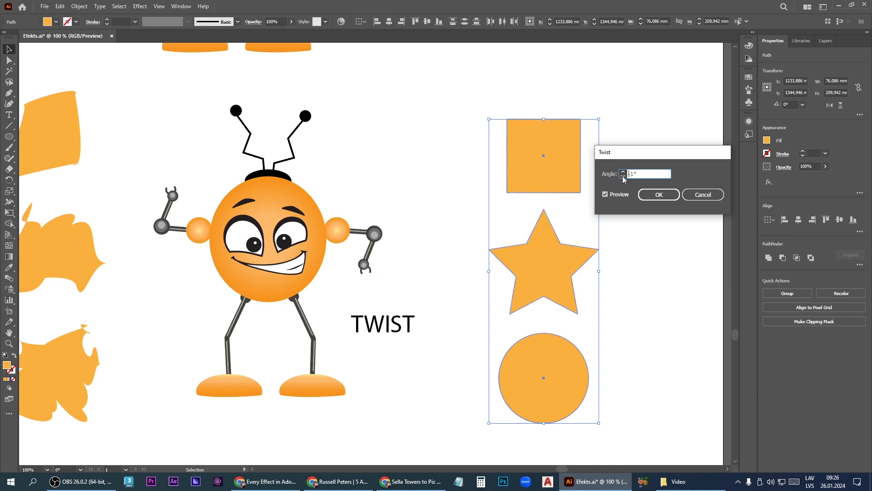
click(622, 172)
click(623, 171)
click(623, 172)
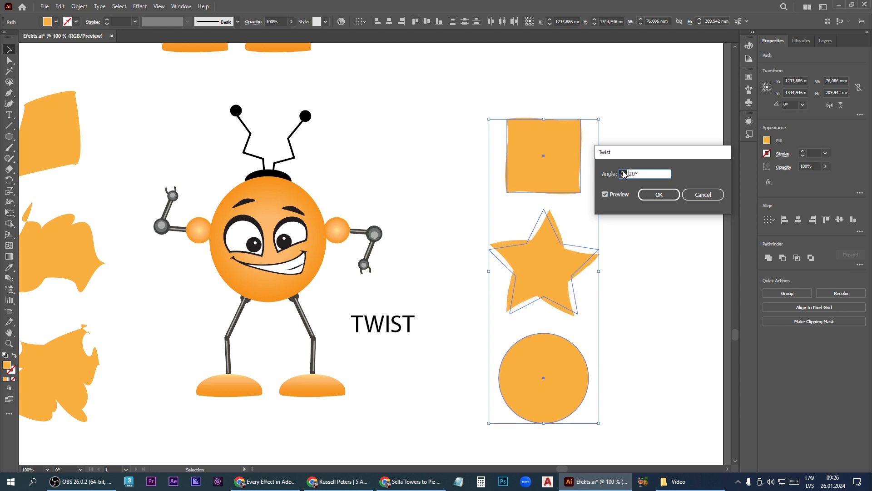
click(623, 172)
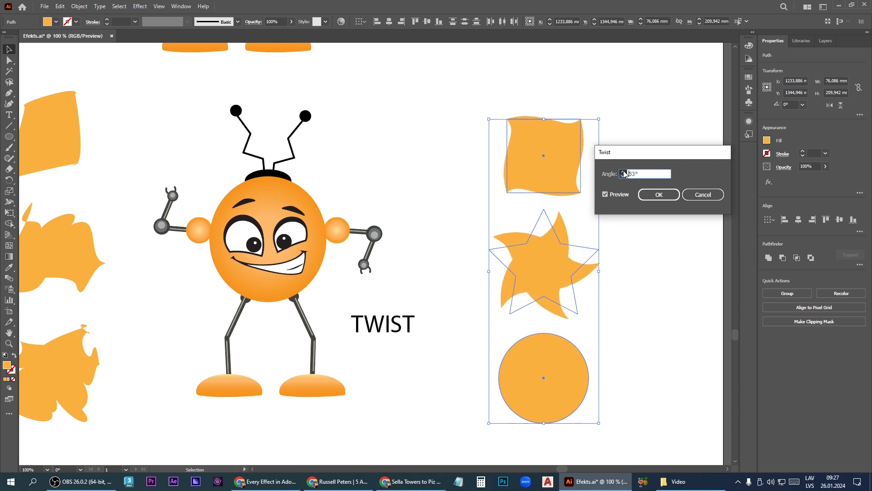
click(624, 171)
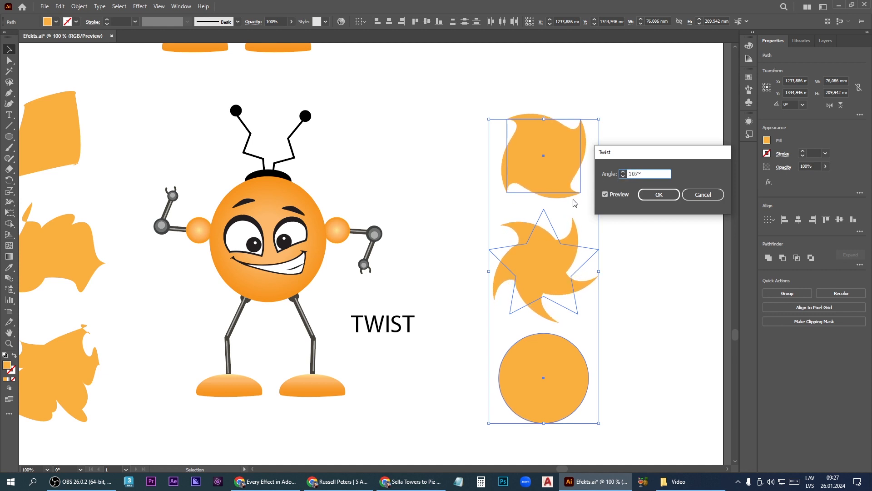
Step: Increase the Twist angle on the square, star and circle to 294° and apply the effect
click(623, 172)
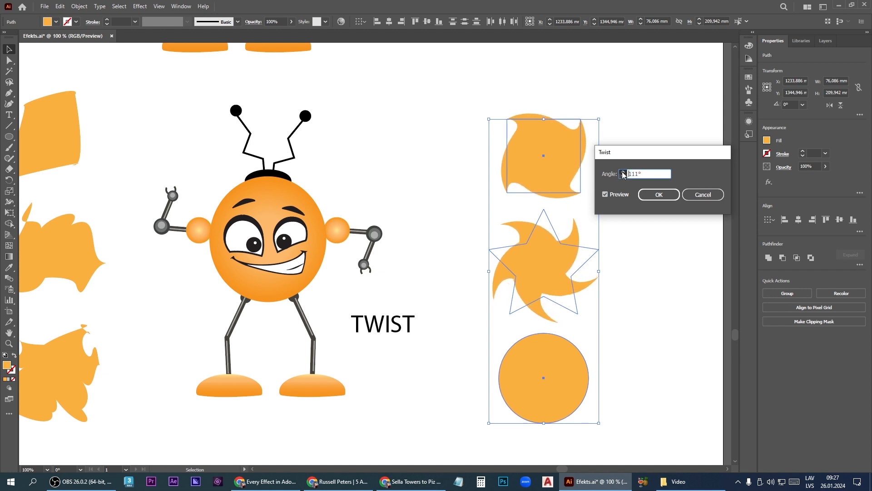
click(624, 172)
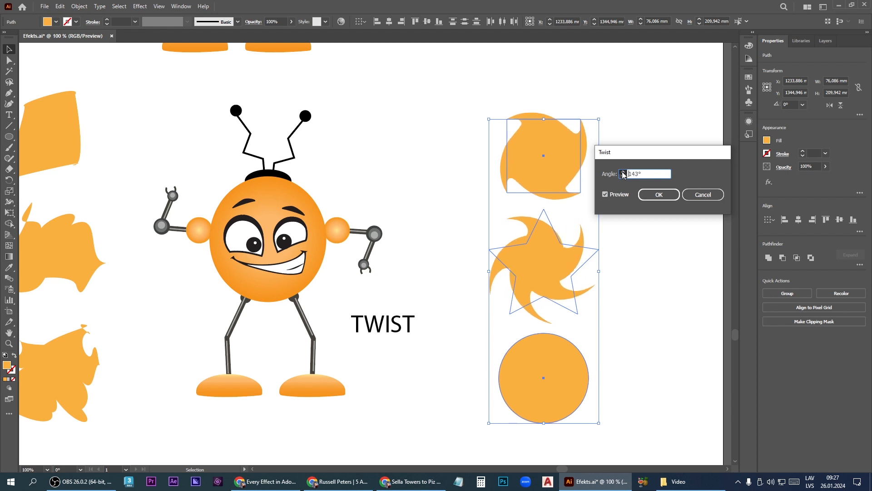
click(623, 172)
click(623, 172)
click(624, 172)
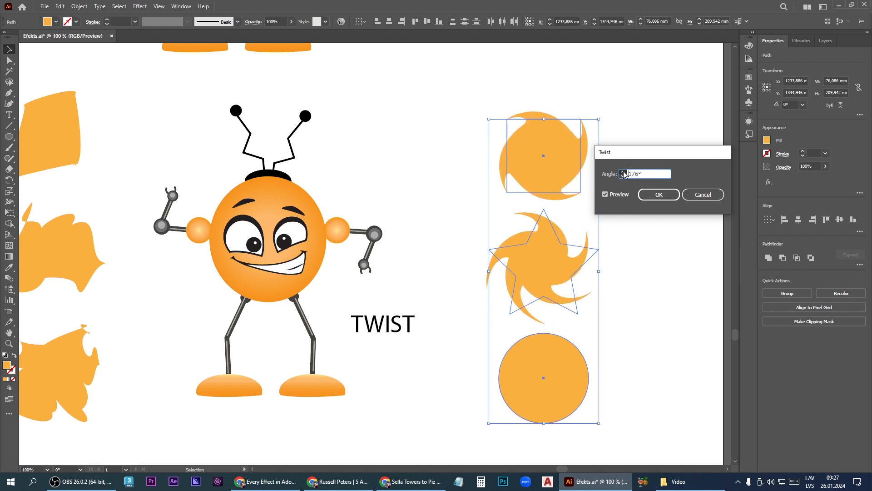
click(623, 173)
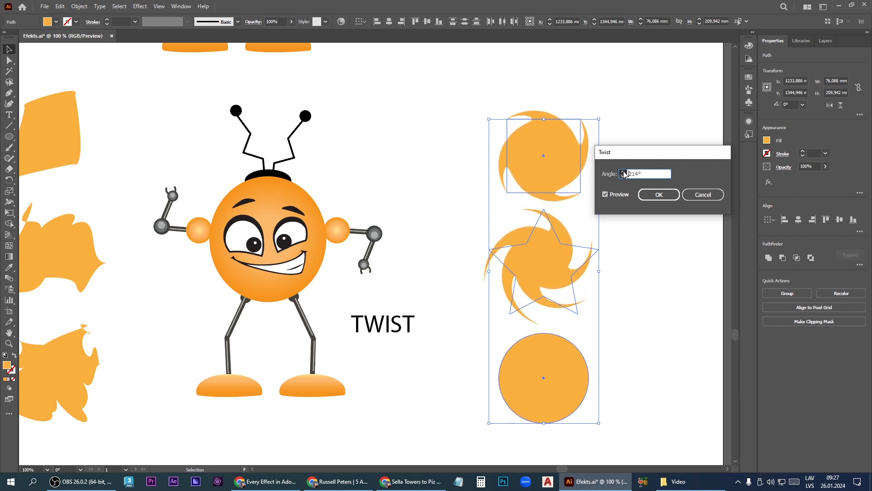
click(623, 172)
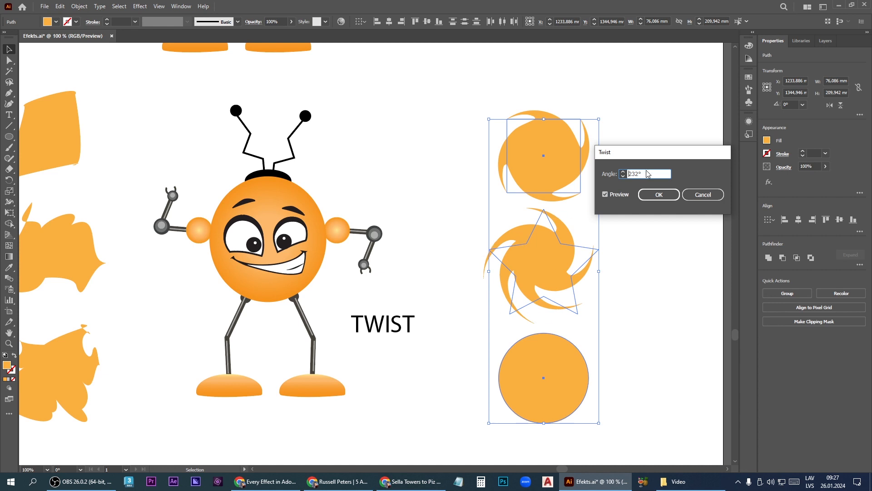
click(624, 171)
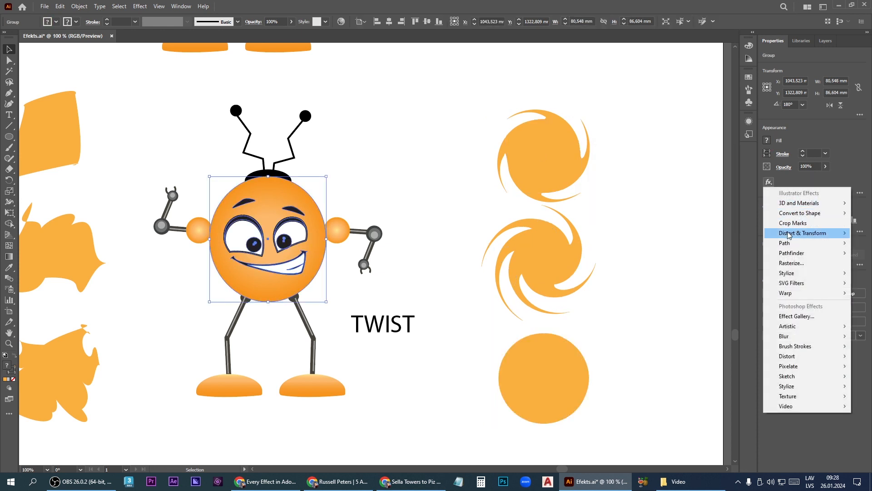
Step: Apply a Twist effect with an angle of 19° to the TWIST character's face group
mouse_move(788, 234)
click(716, 284)
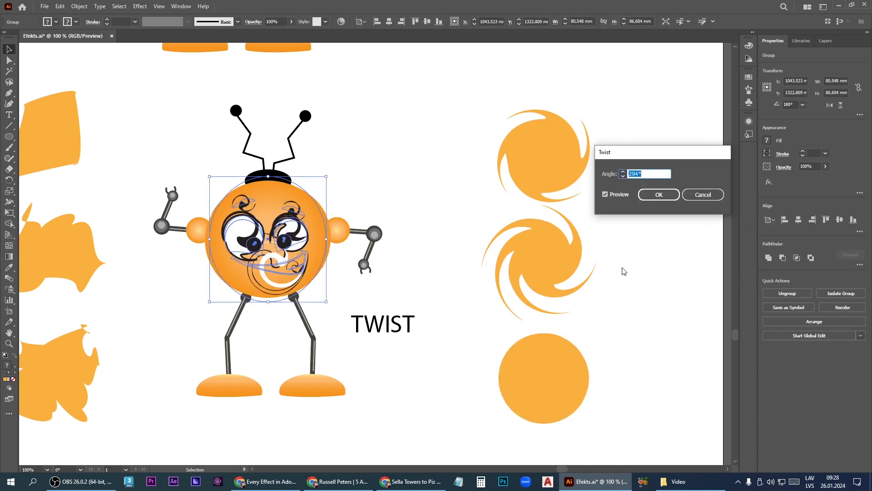
text(20)
click(624, 176)
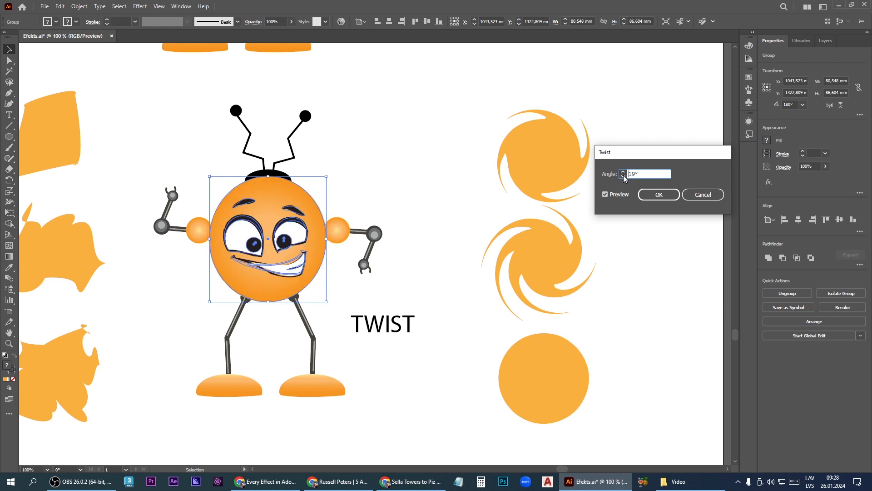
click(659, 195)
click(443, 277)
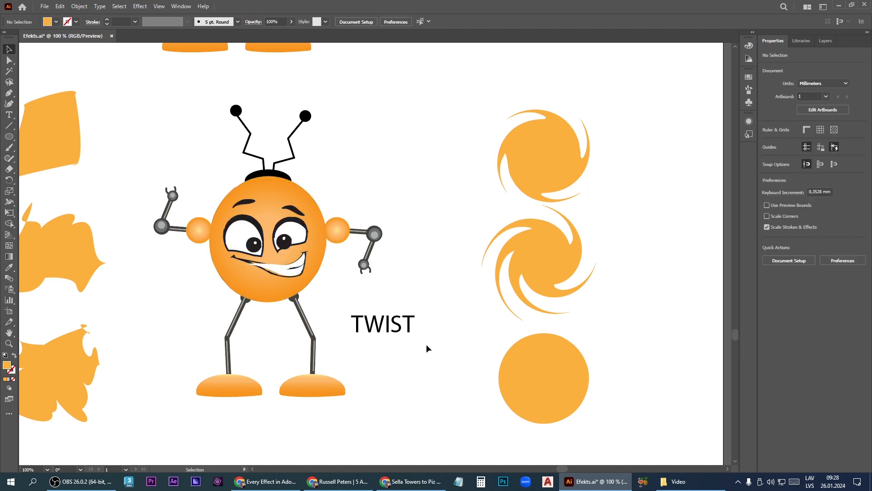
Step: Apply a Twist effect to the character's TWIST label, nudging the angle slightly upward
click(357, 321)
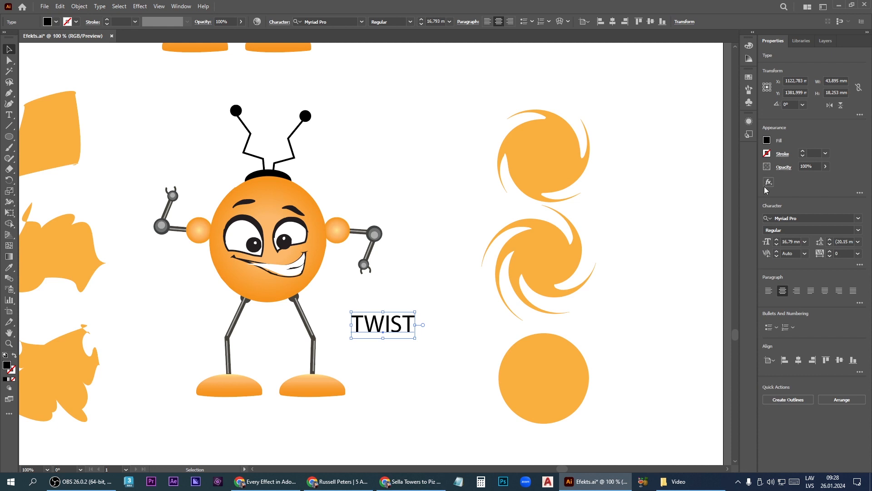
click(769, 182)
mouse_move(802, 232)
click(717, 284)
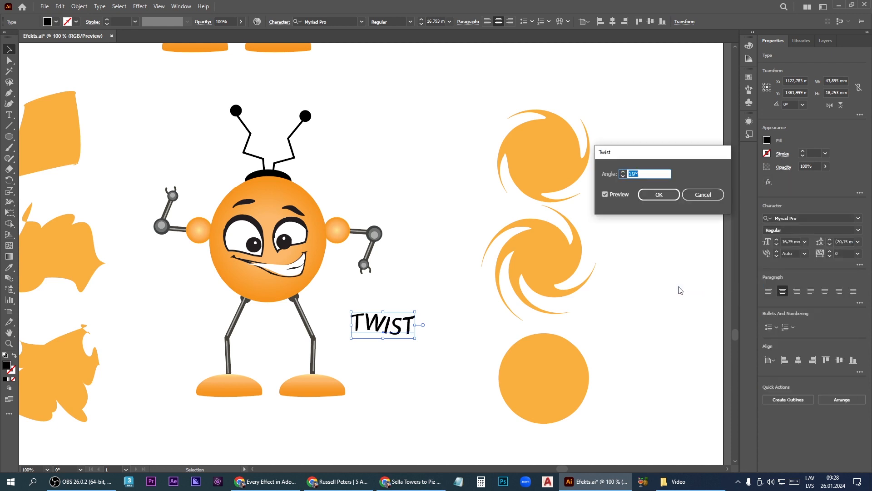
click(622, 172)
click(658, 195)
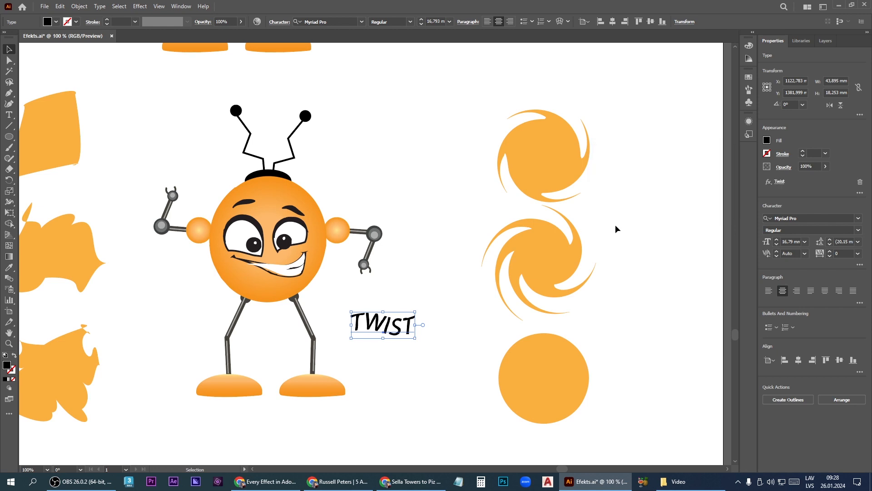
Step: Apply a Zig Zag effect to the ZIG ZAG square, star and circle with absolute size 3,53 mm, 4 ridges per segment and corner points
scroll(615, 225, down, 4)
scroll(506, 250, up, 1)
scroll(461, 213, up, 2)
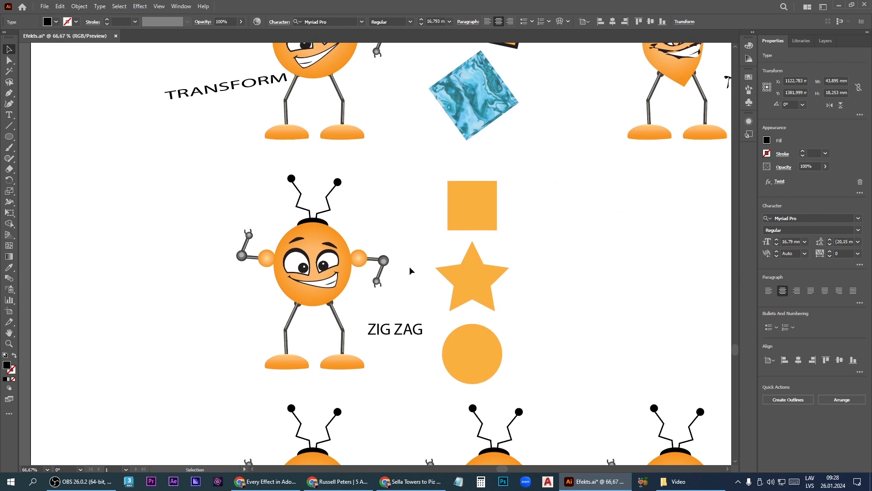
drag(531, 371, 491, 177)
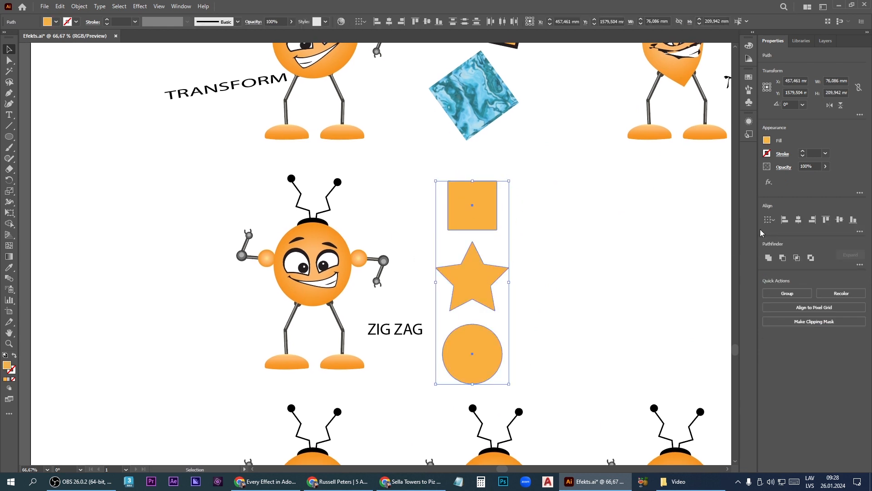
click(769, 182)
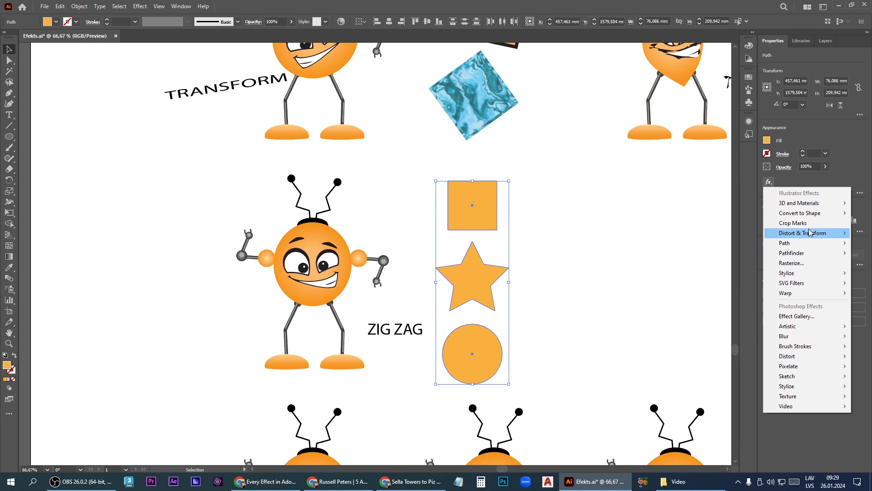
mouse_move(811, 232)
click(704, 293)
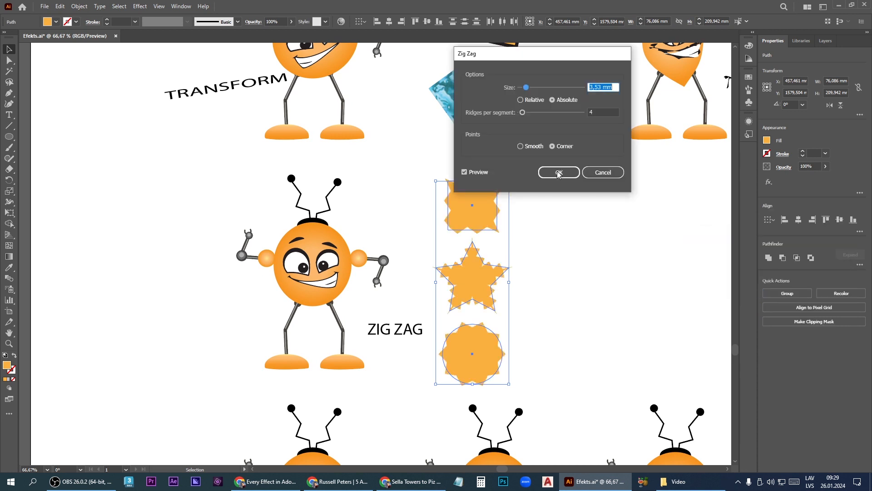
drag(541, 56, 675, 161)
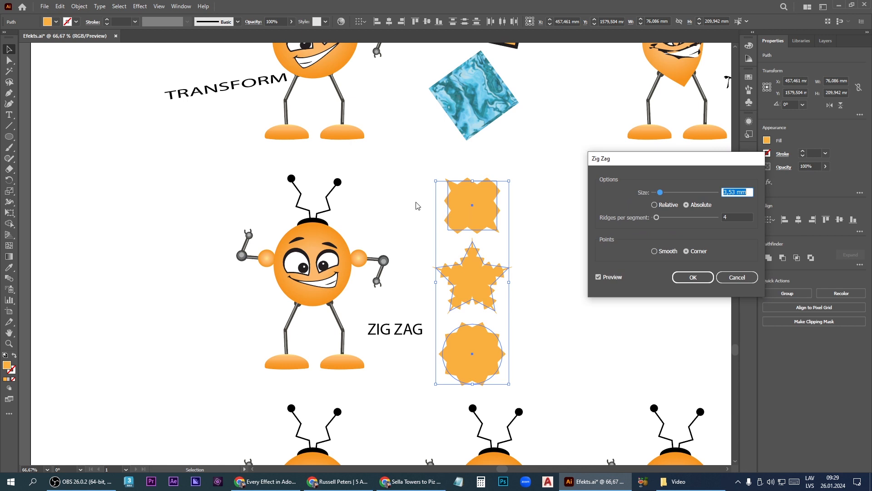
click(694, 277)
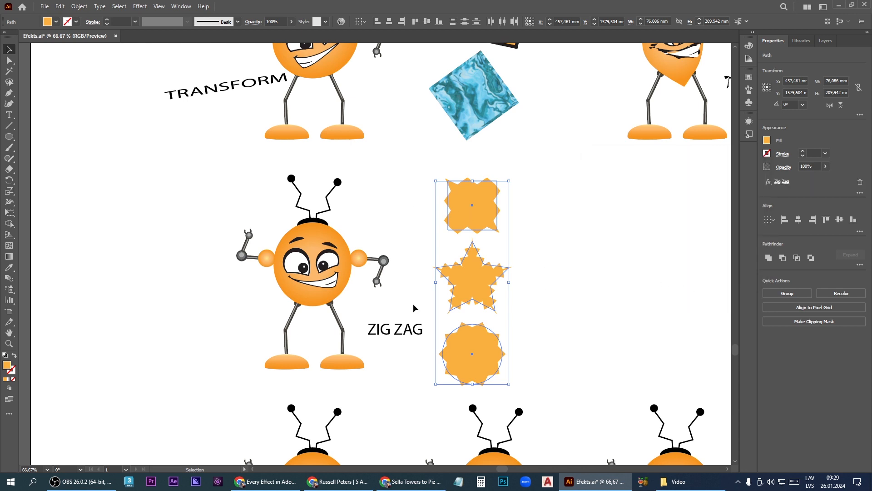
Step: Reopen the Zig Zag effect on the square, star and circle and set its size to 8 mm
key(ctrl+minus)
key(ctrl+minus)
key(ctrl+minus)
key(ctrl+plus)
key(ctrl+plus)
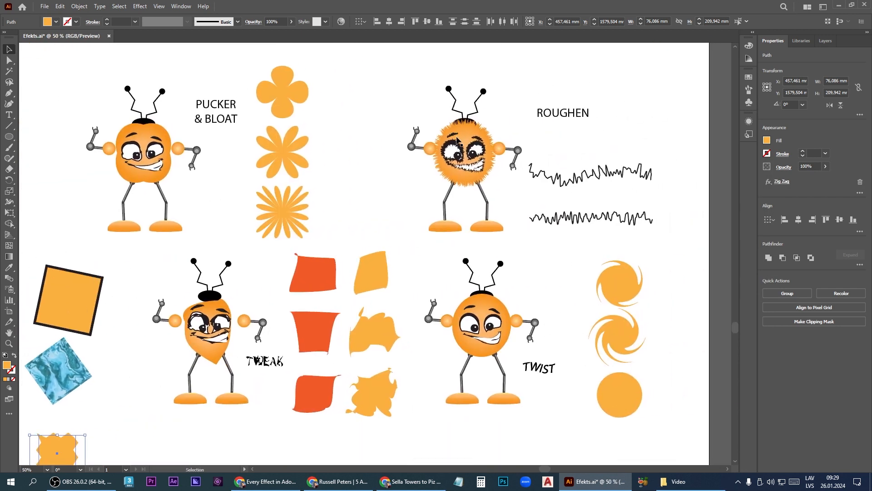
scroll(619, 136, down, 3)
scroll(389, 262, up, 3)
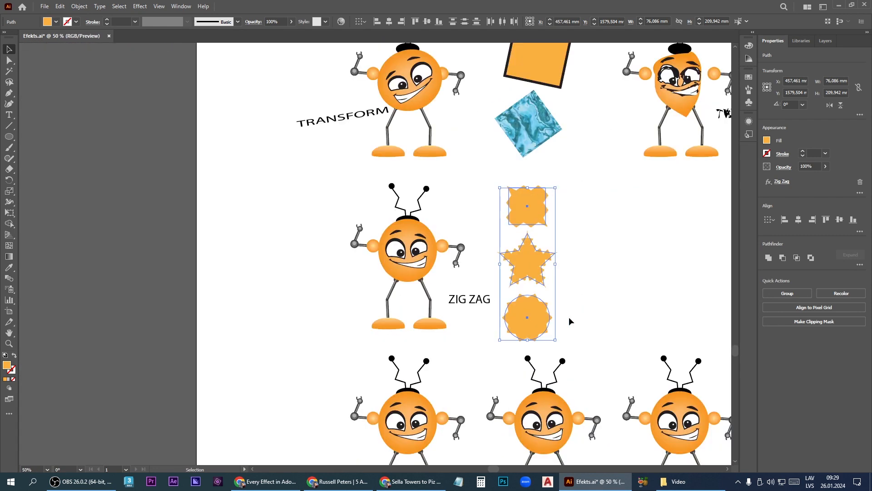
scroll(569, 317, up, 2)
drag(574, 269, 341, 313)
click(780, 182)
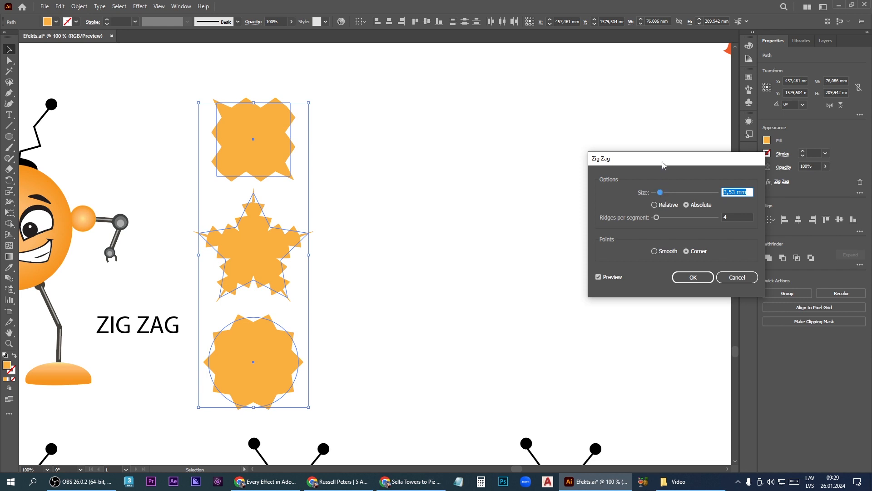
drag(662, 160, 522, 128)
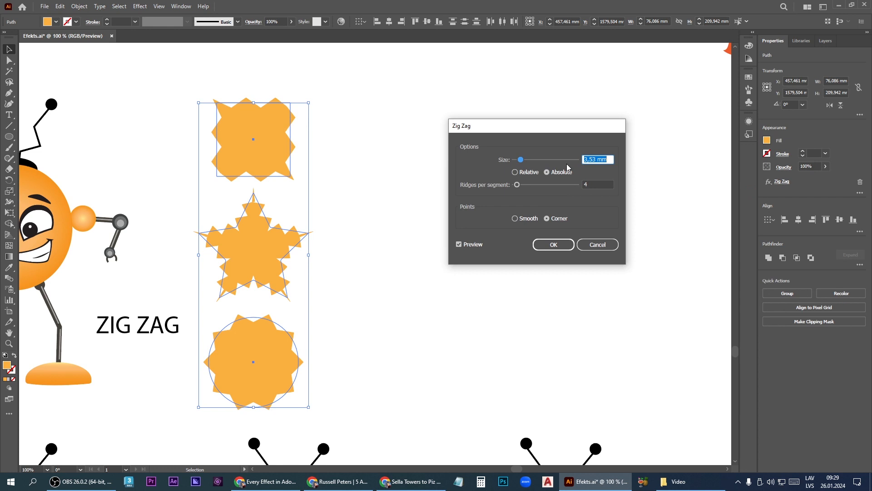
text(8)
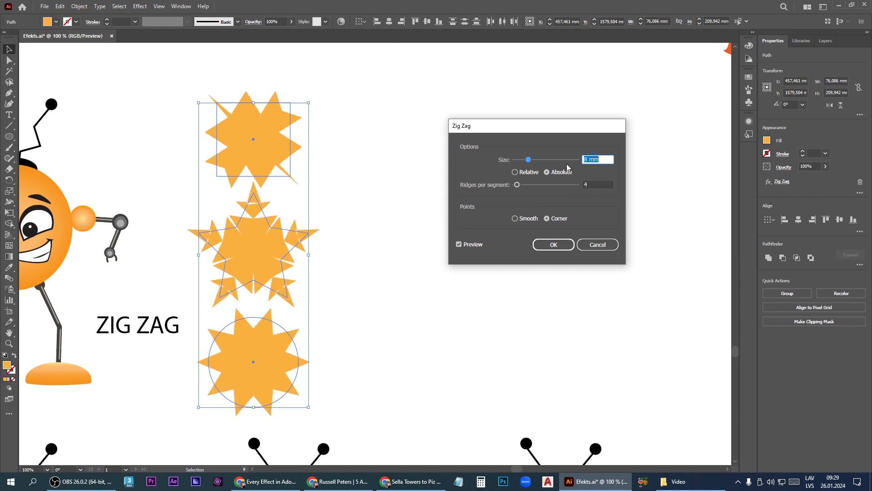
Step: Reduce the Zig Zag size on the three shapes to 4 mm
key(Down)
key(Down)
key(Down)
key(Down)
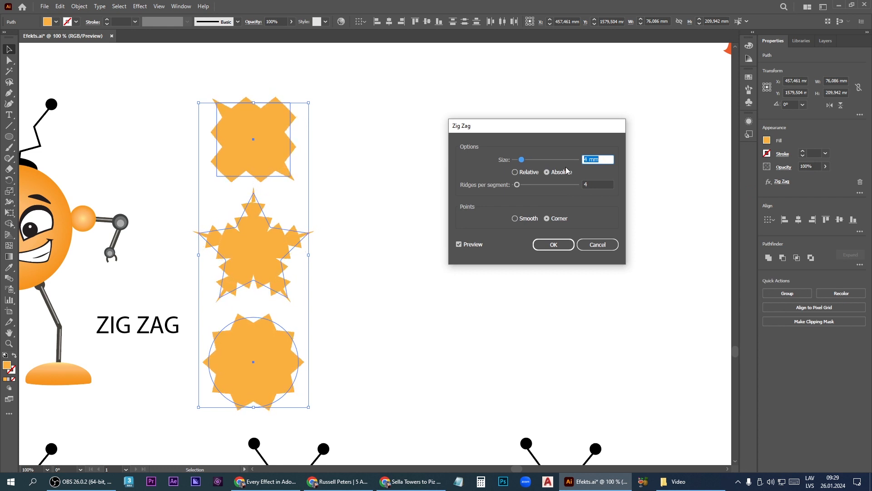
Step: Set the Zig Zag ridges per segment to 7 for the square, star and circle
click(517, 185)
key(Up)
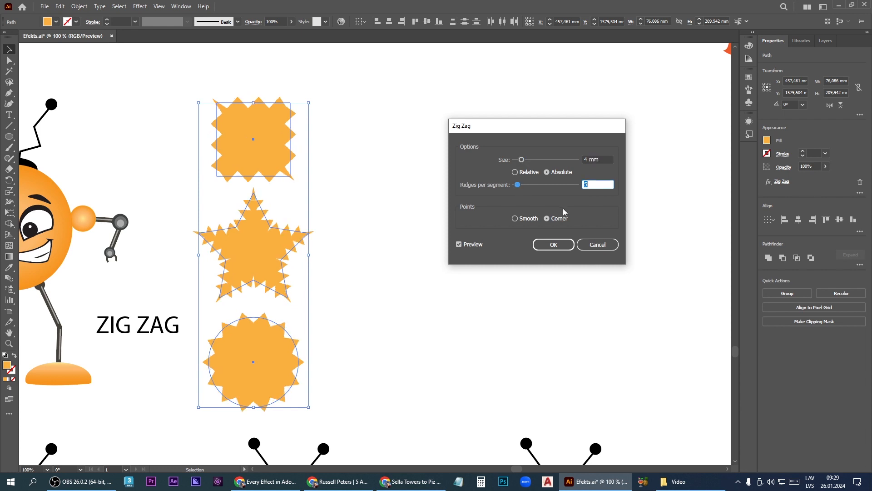
key(Up)
key(Up)
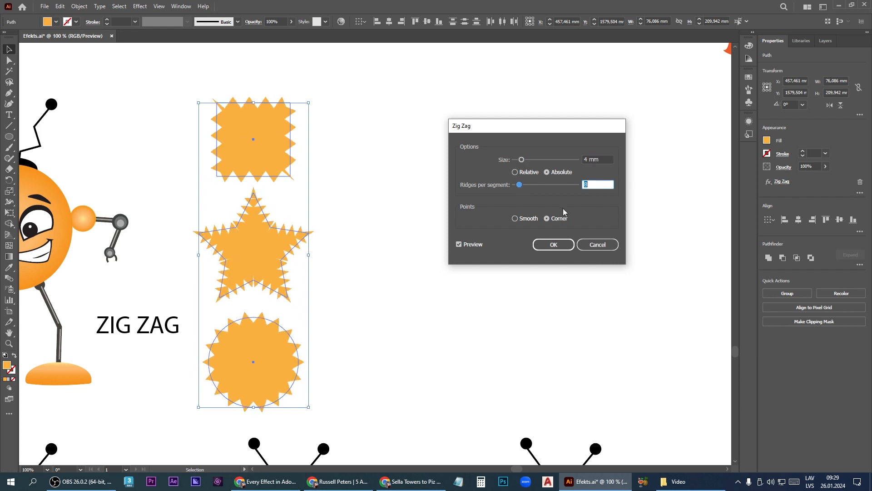
key(Up)
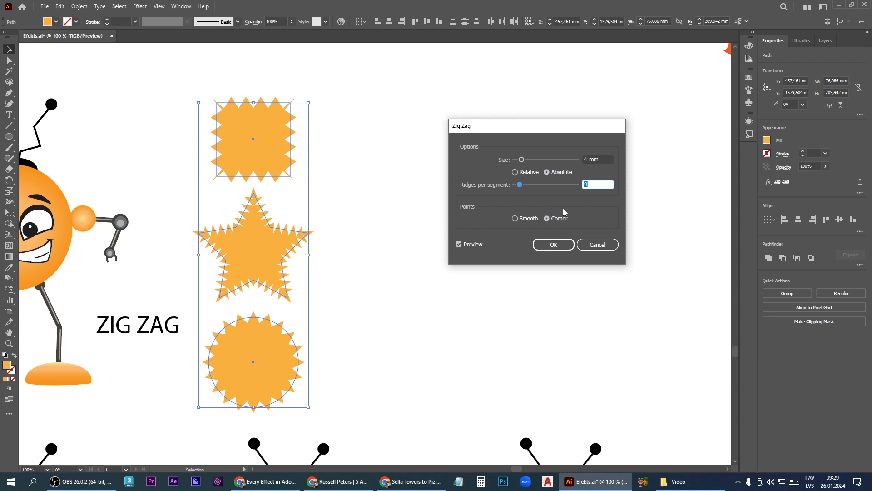
key(Down)
key(Down)
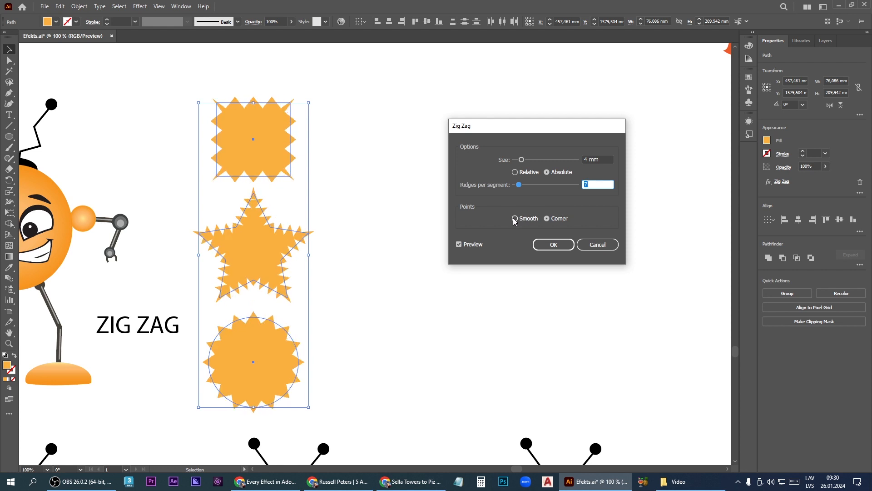
Step: Preview smooth points on the three shapes, return to corner points and apply the Zig Zag effect
click(515, 220)
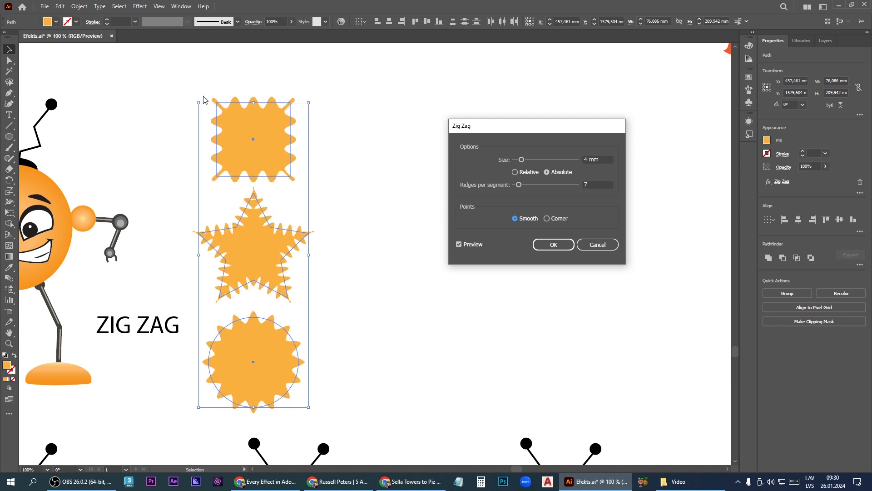
click(546, 218)
click(553, 244)
click(403, 184)
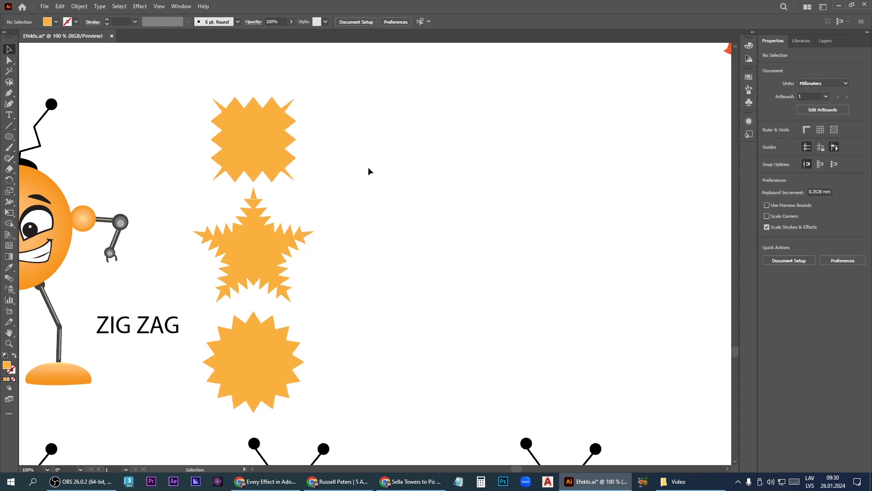
Step: Stretch the zigzagged square to about 132 mm wide and add Curvature tool anchor points midway along its upper and lower edges
drag(318, 147, 408, 146)
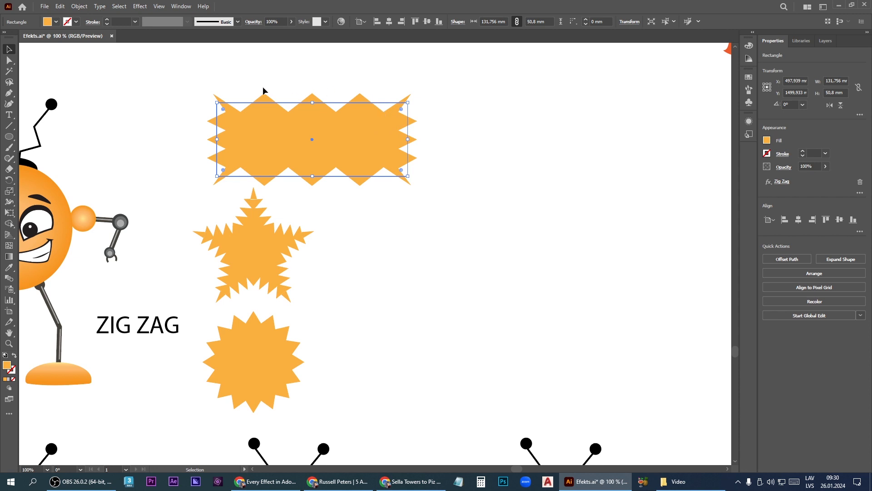
click(9, 104)
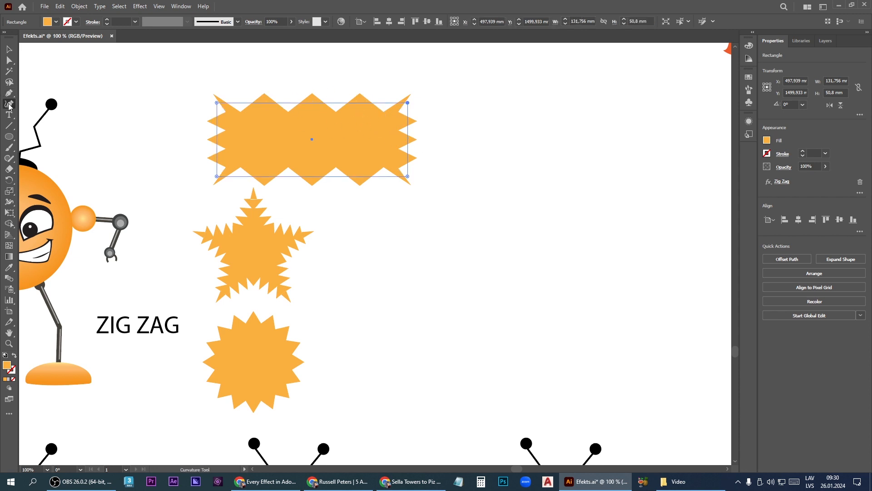
click(311, 103)
click(312, 176)
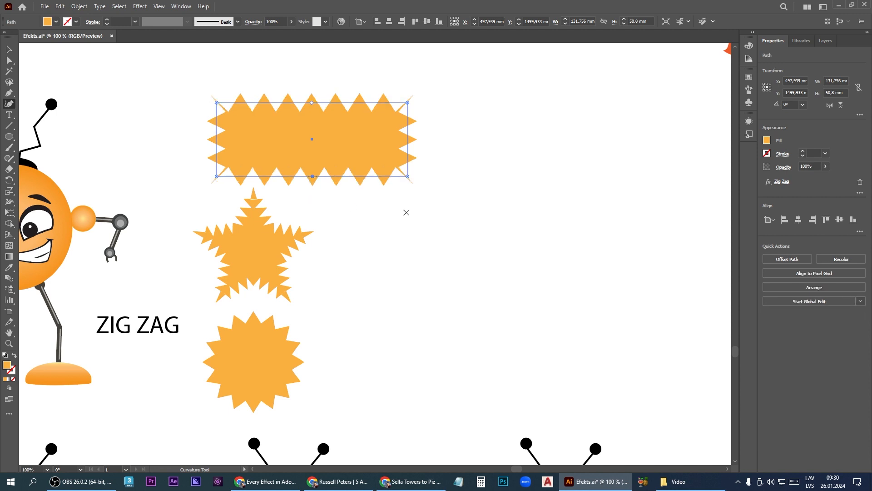
Step: Apply a Zig Zag effect to the character's head with absolute size 1 mm, 43 ridges per segment and smooth points
scroll(406, 212, down, 1)
click(9, 50)
click(152, 211)
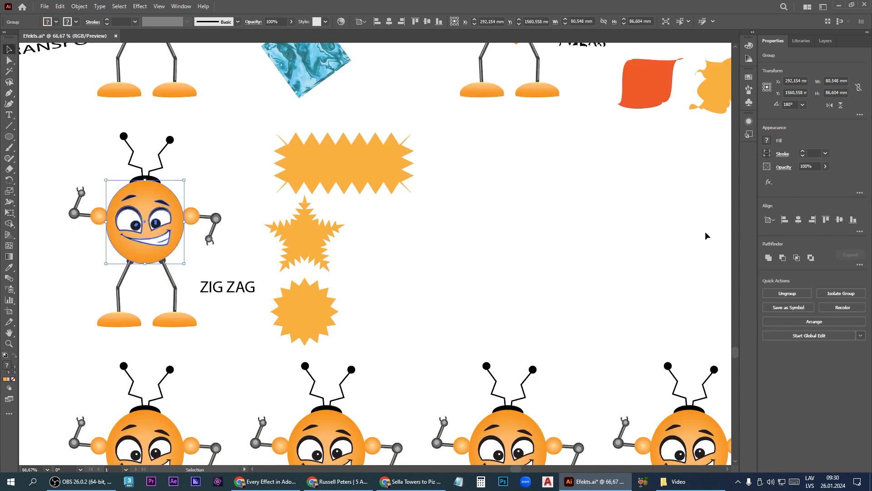
click(769, 182)
mouse_move(803, 233)
click(711, 294)
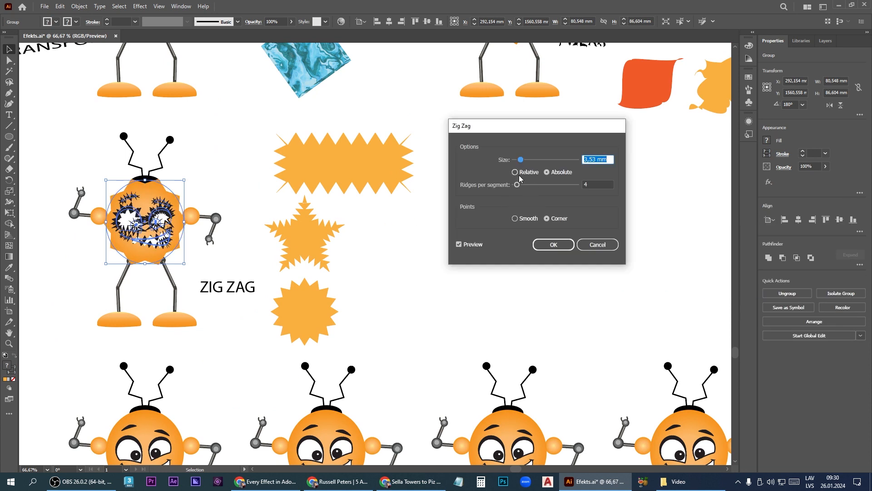
drag(517, 185, 519, 160)
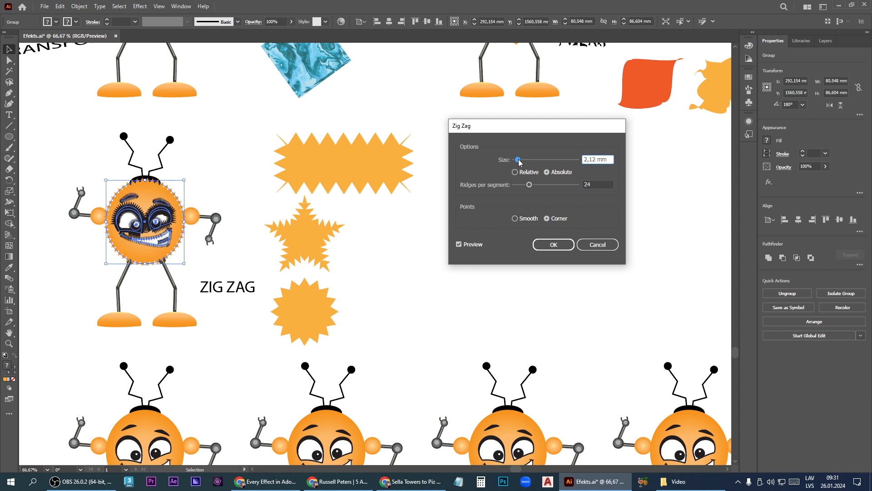
click(519, 160)
drag(518, 159, 516, 161)
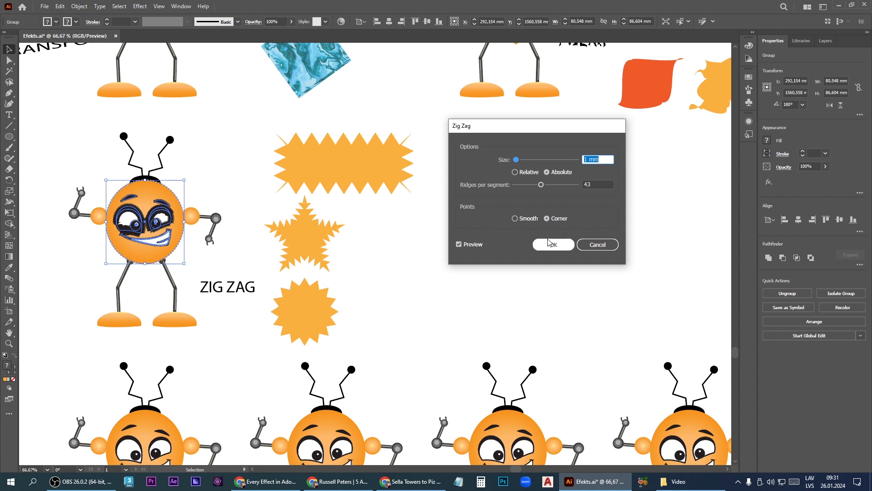
click(515, 218)
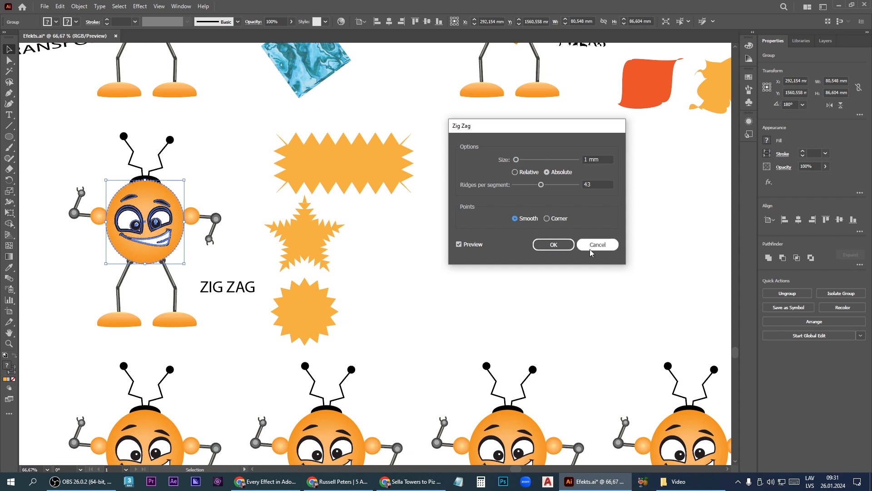
click(554, 244)
Step: Apply a Zig Zag effect to the ZIG ZAG label with a small absolute size, 4 ridges per segment and corner points
click(387, 357)
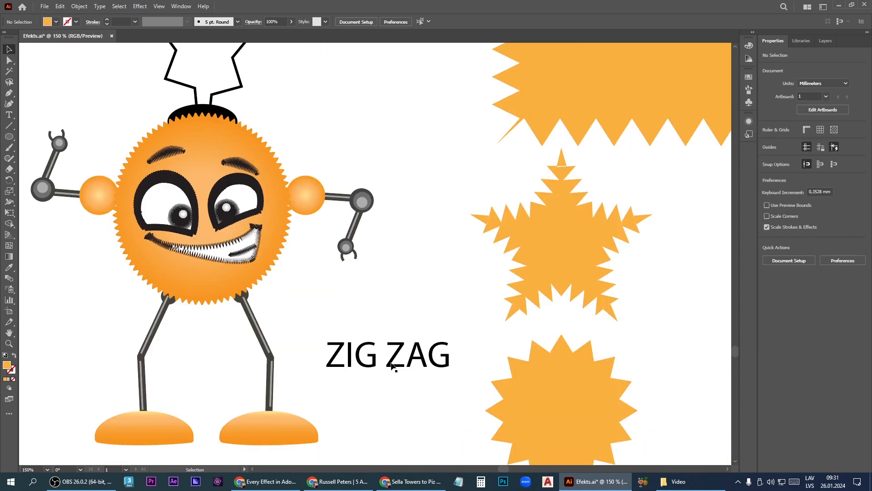
click(769, 182)
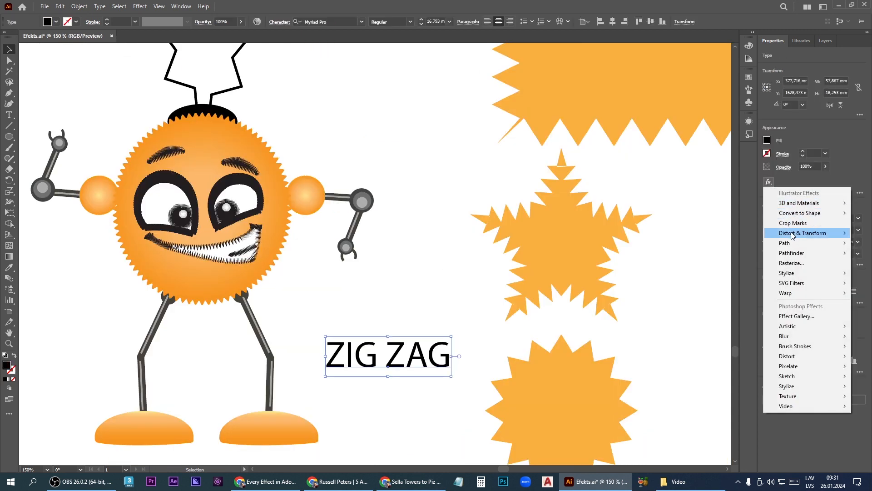
mouse_move(792, 233)
click(715, 296)
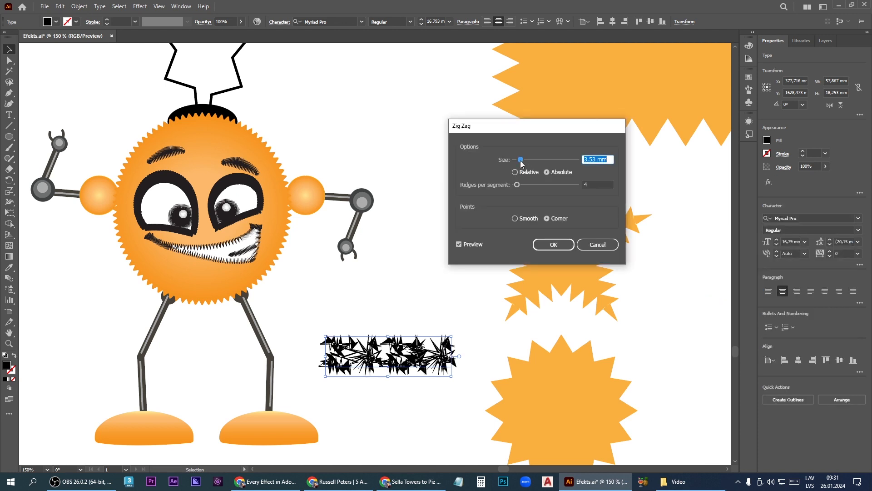
drag(521, 161, 515, 161)
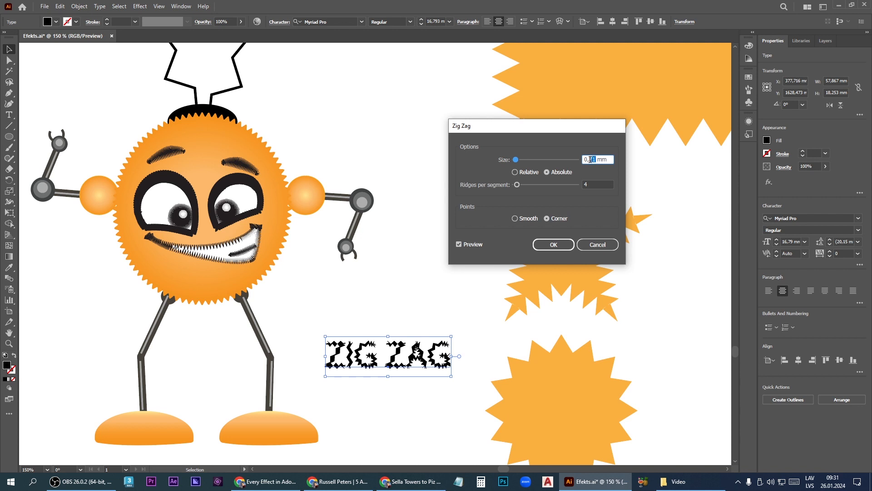
key(Return)
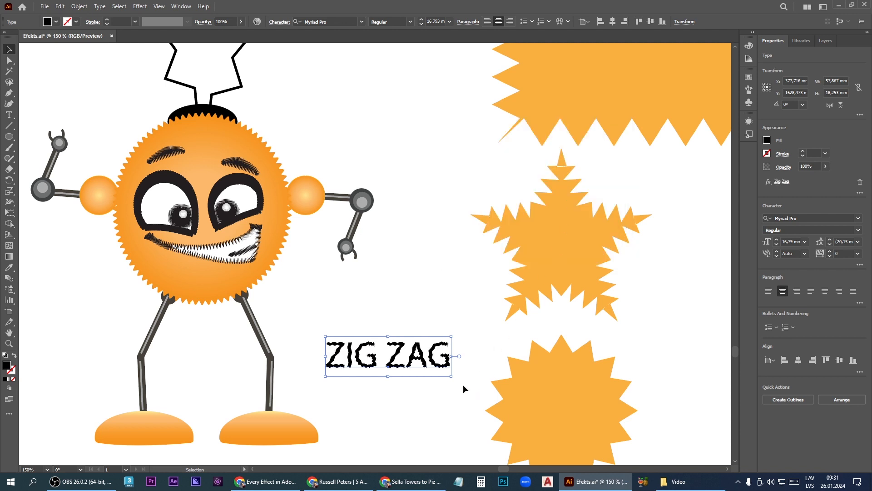
scroll(407, 405, up, 2)
click(425, 399)
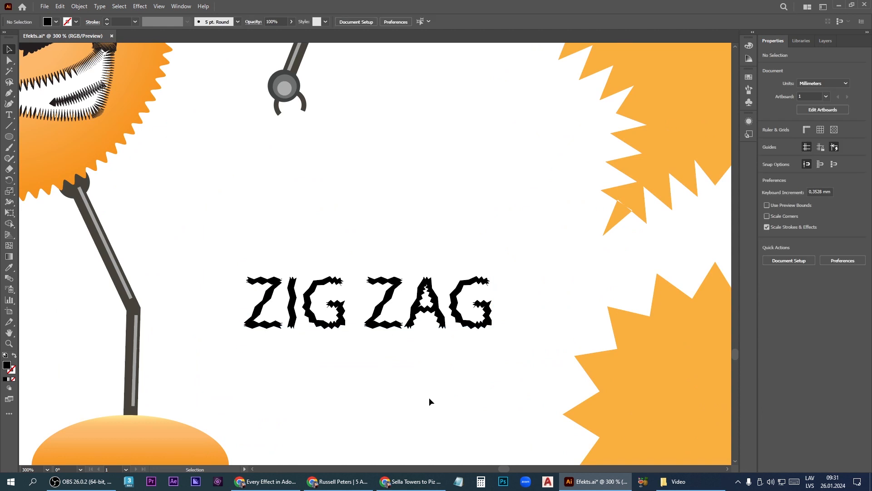
scroll(428, 395, down, 3)
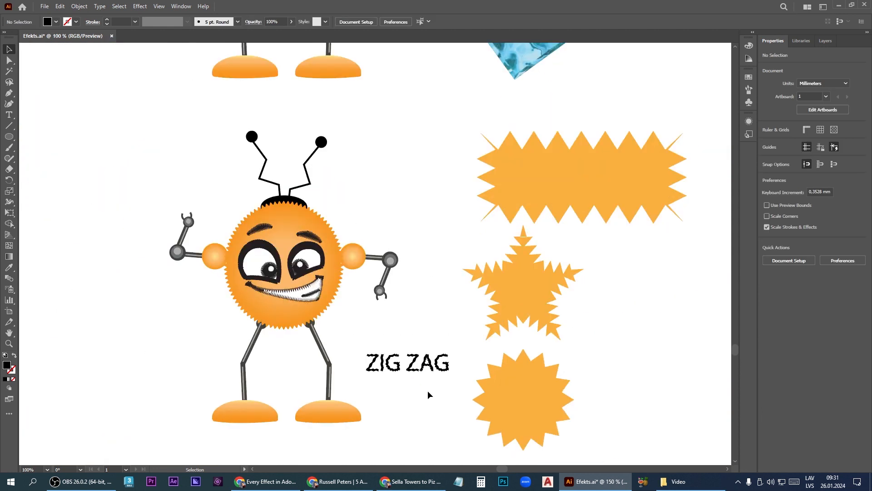
scroll(436, 395, down, 1)
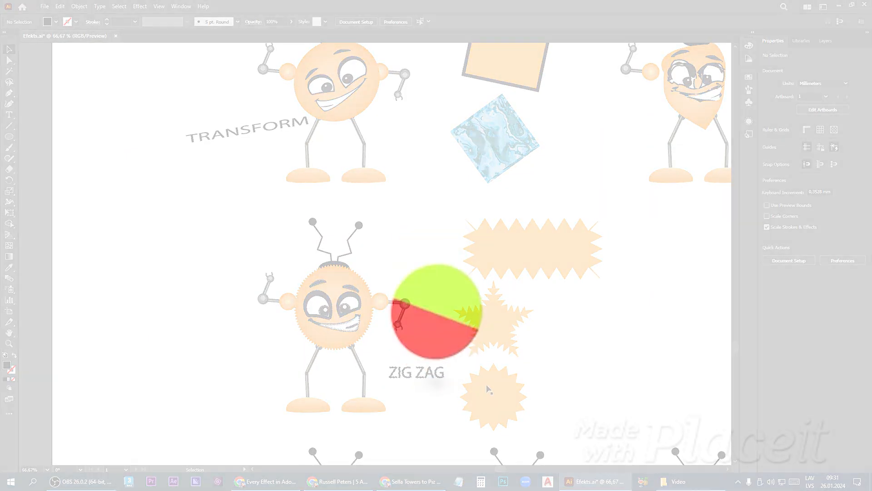